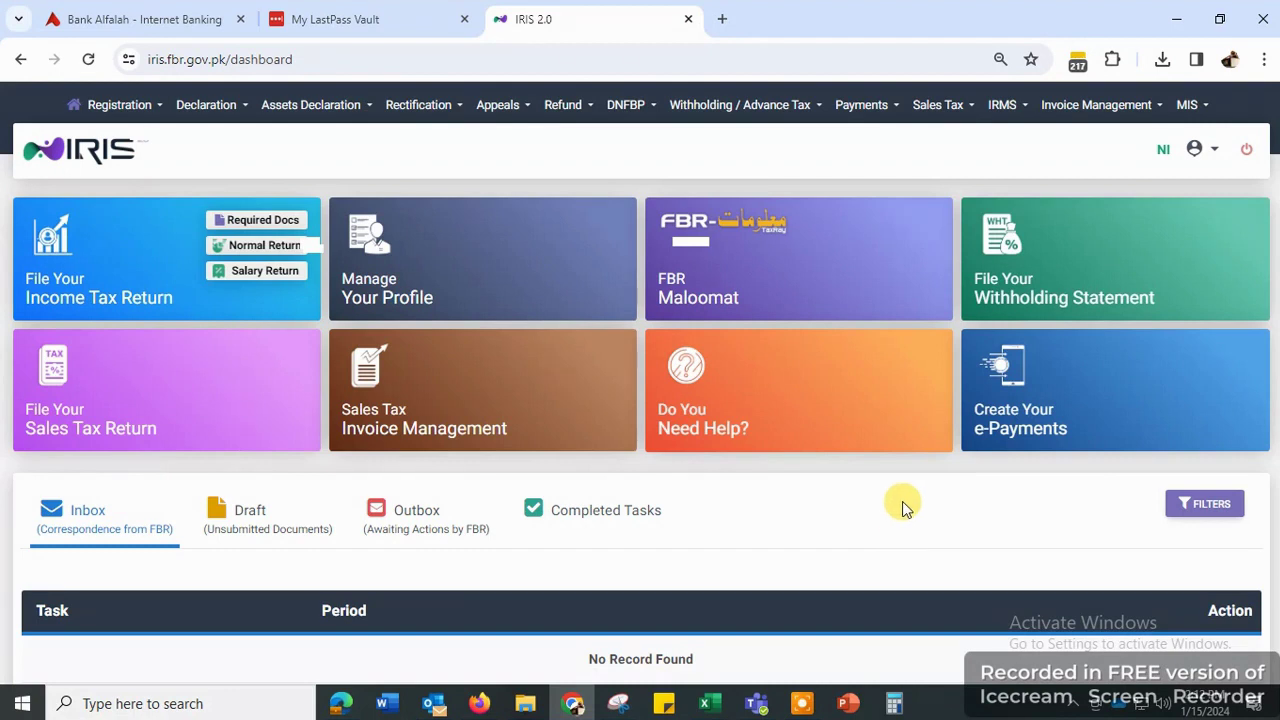
- Open the Sales Ledger under Invoice Management to view December 2023 sales tax invoices
mouse_move(758, 357)
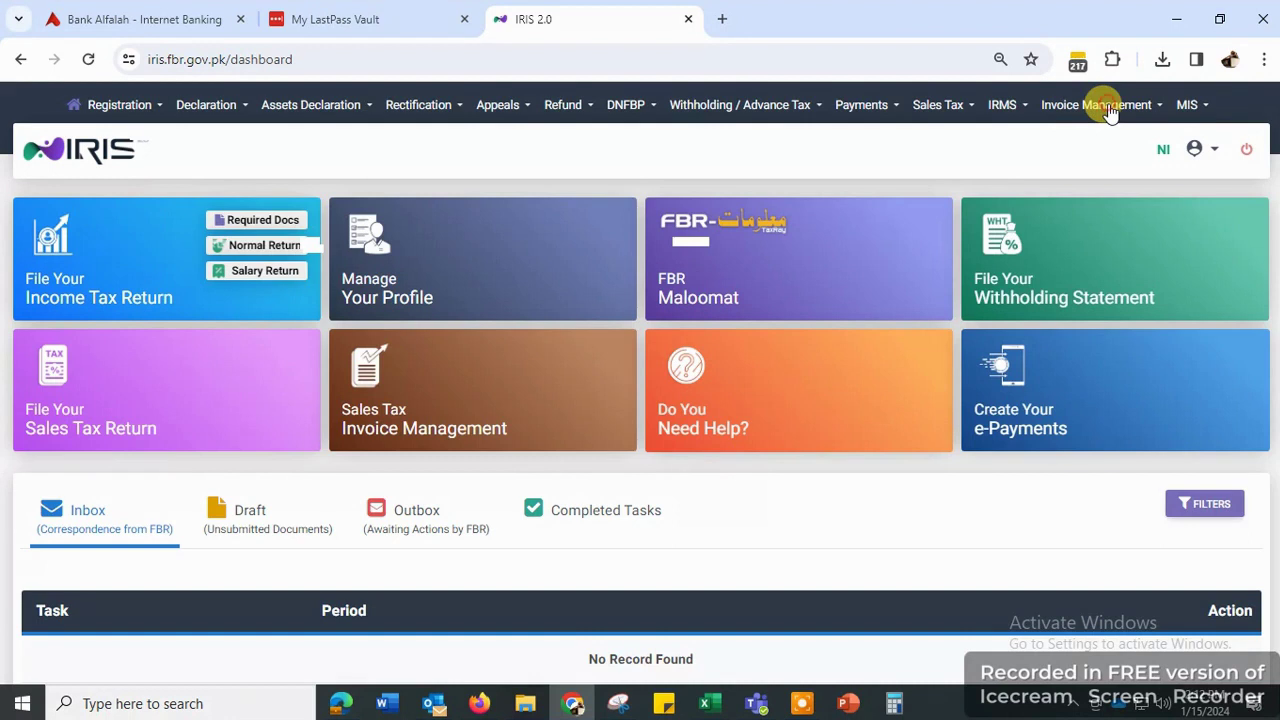
left_click(1108, 110)
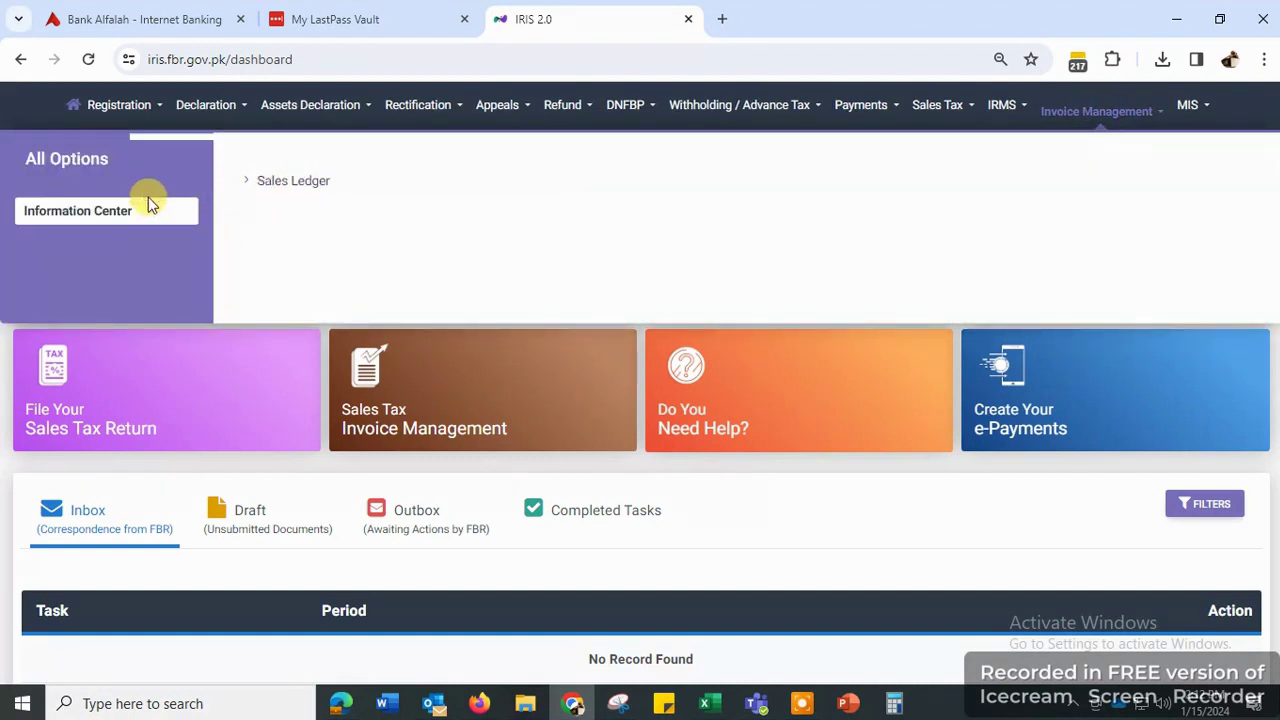
left_click(300, 182)
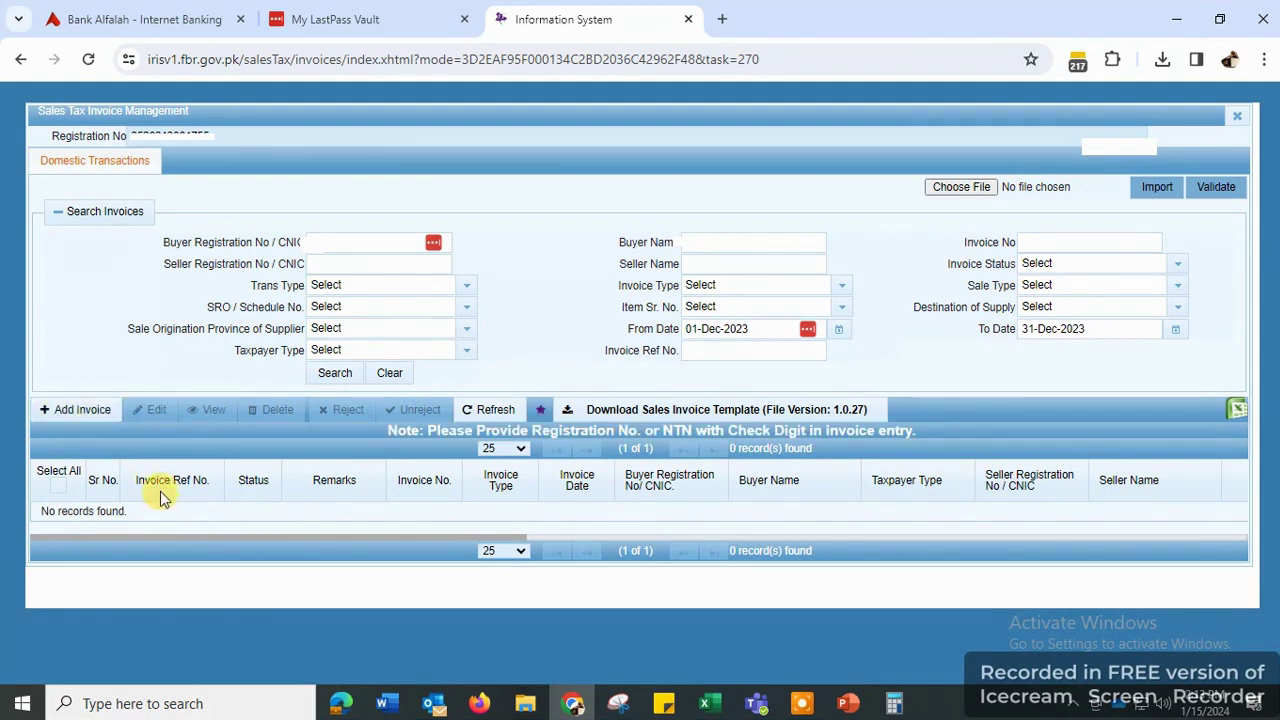
- Add a new sales invoice to open a blank Invoice Details form
left_click(76, 418)
left_click(78, 421)
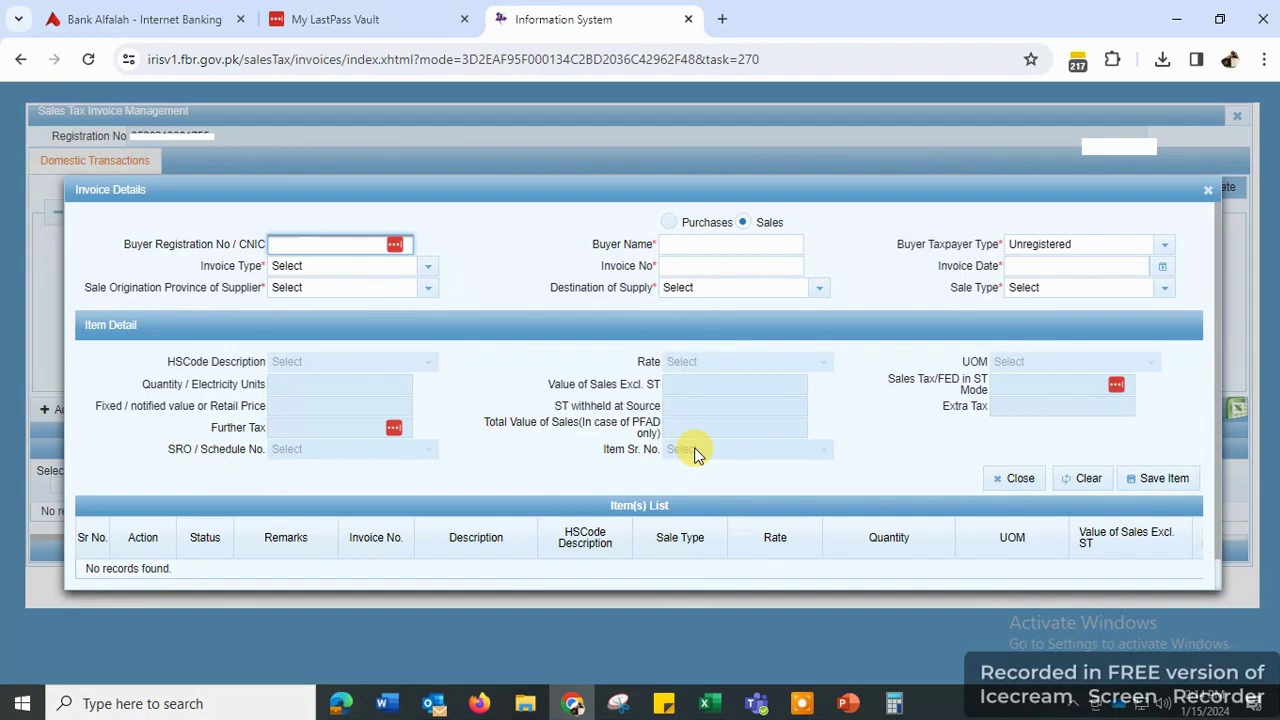
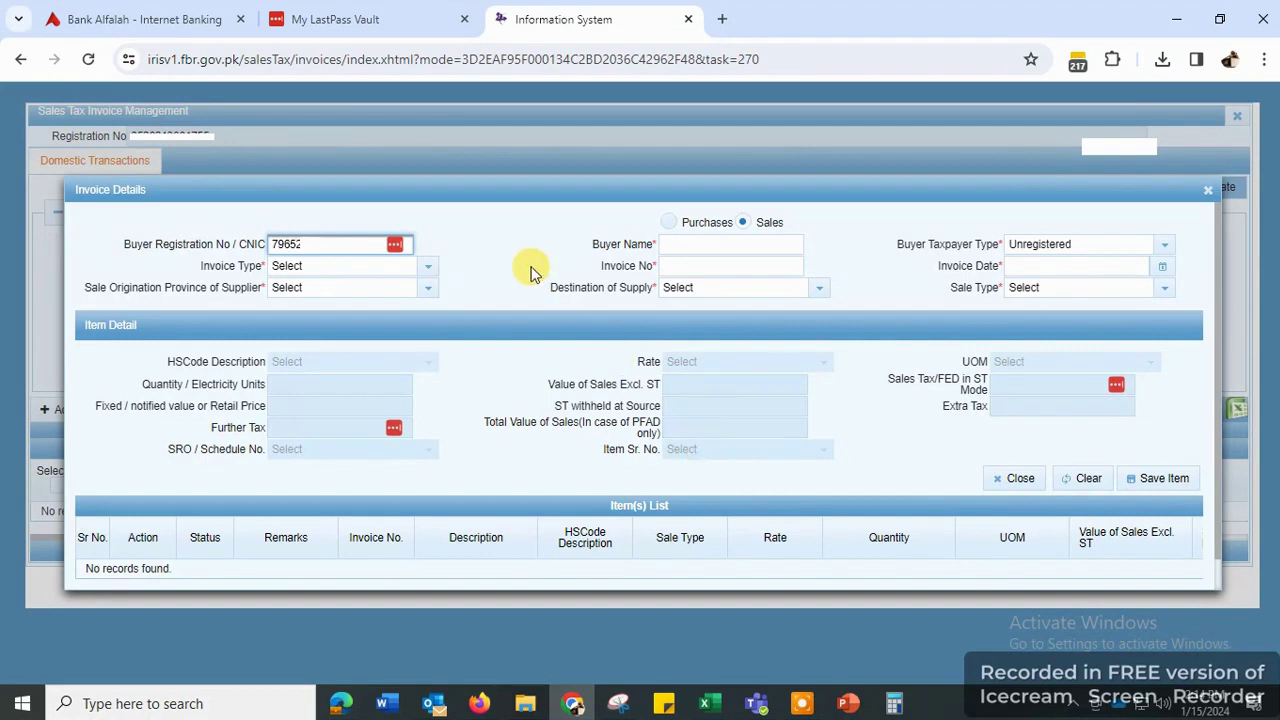
- Enter the buyer's registration number so the registered buyer's name is looked up
left_click(503, 244)
left_click(328, 243)
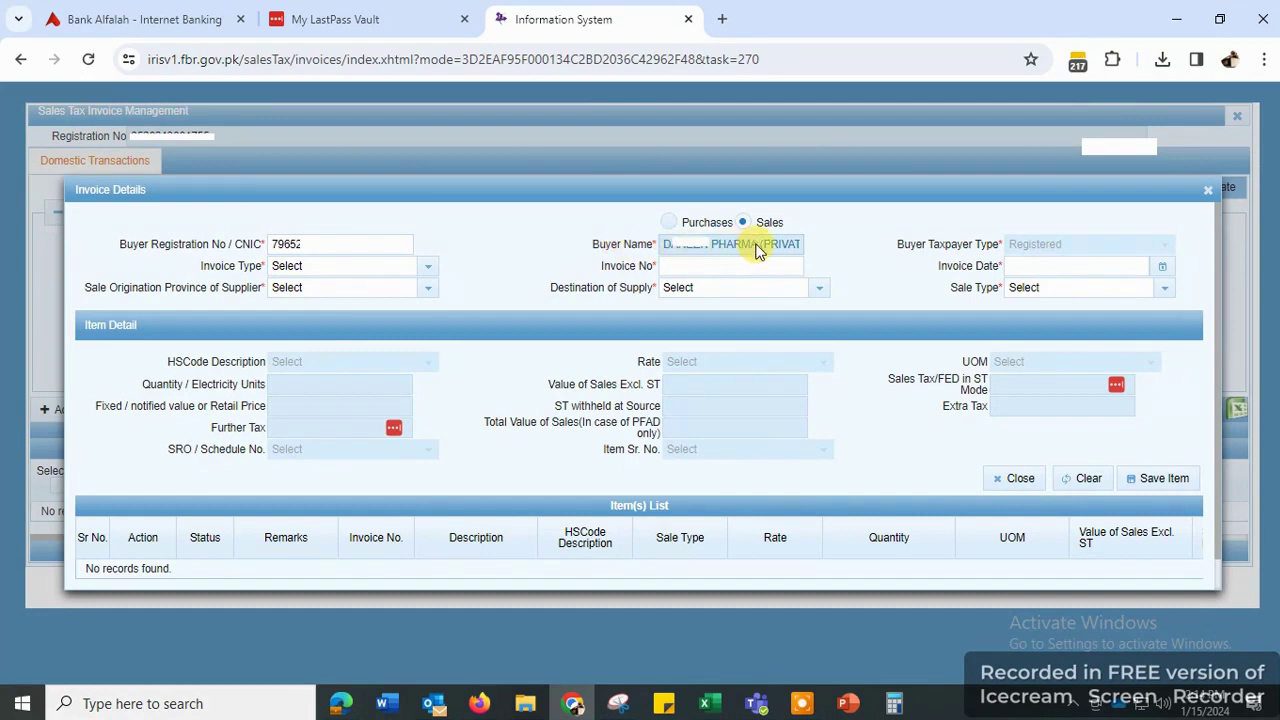
left_click_drag(1074, 246, 1010, 250)
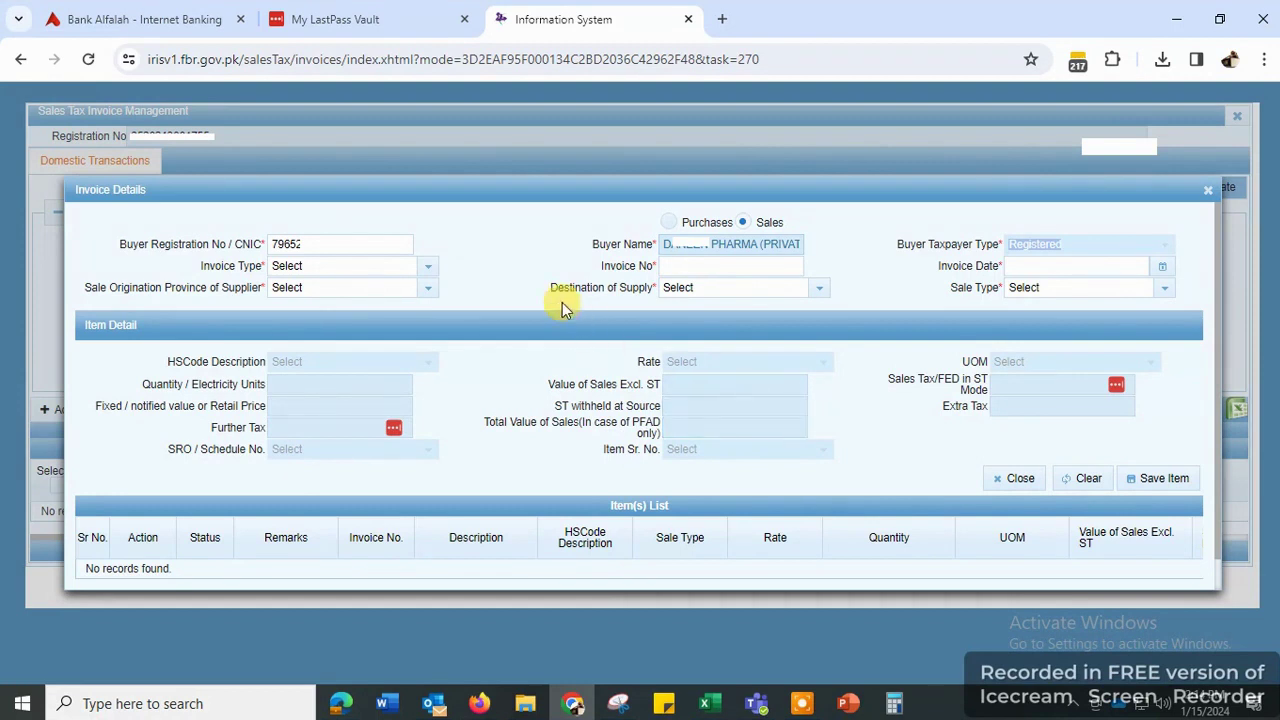
- Make it a Sale Invoice numbered 0027, dated 01-12-2023
left_click(428, 266)
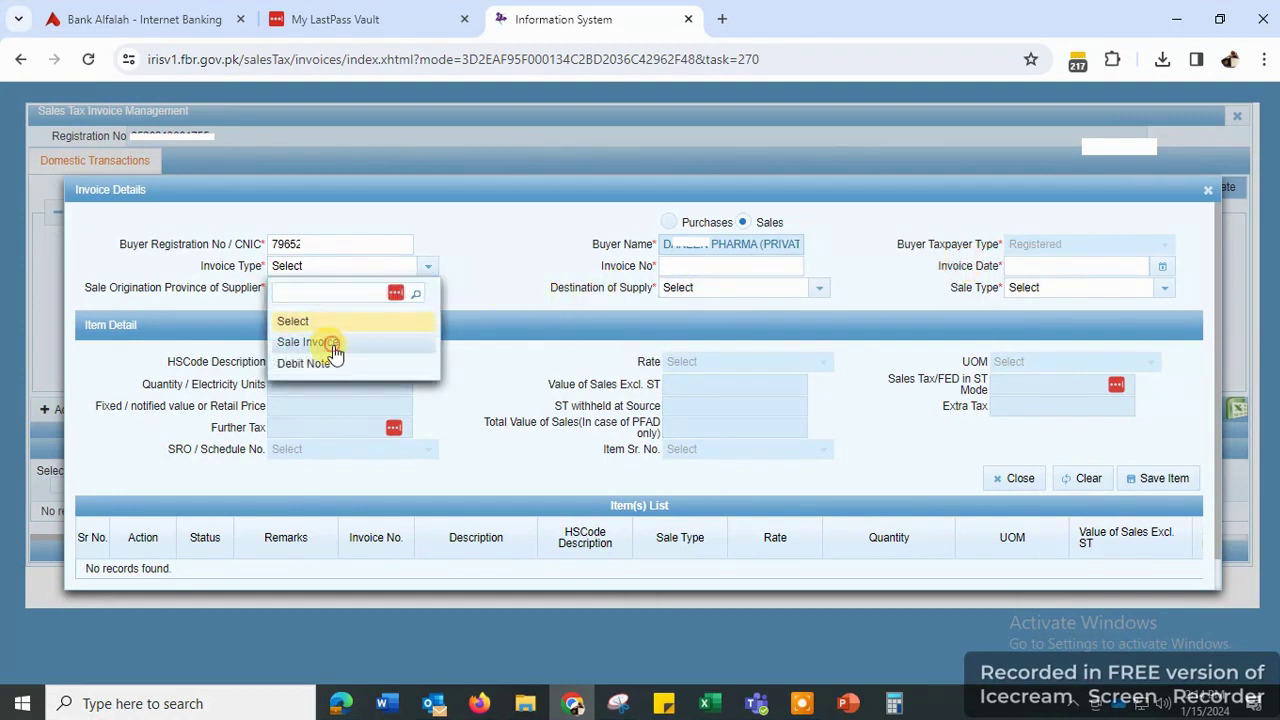
left_click(335, 345)
left_click(729, 263)
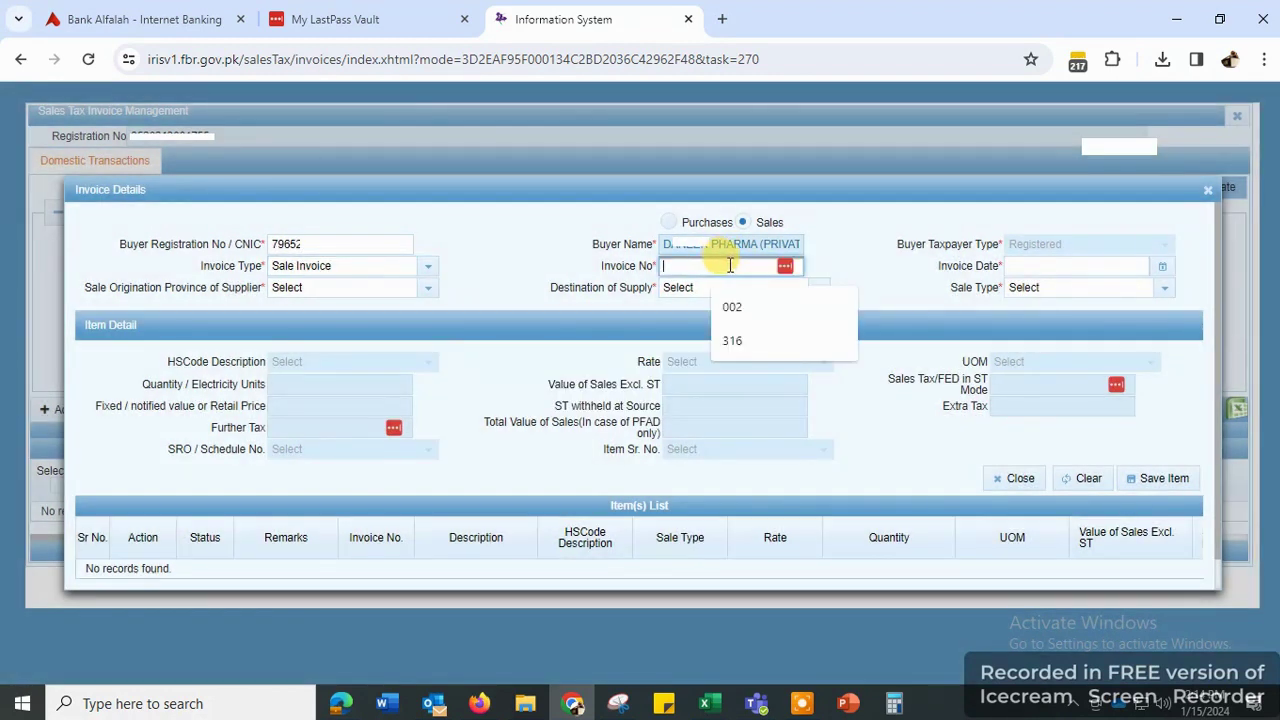
type("0027")
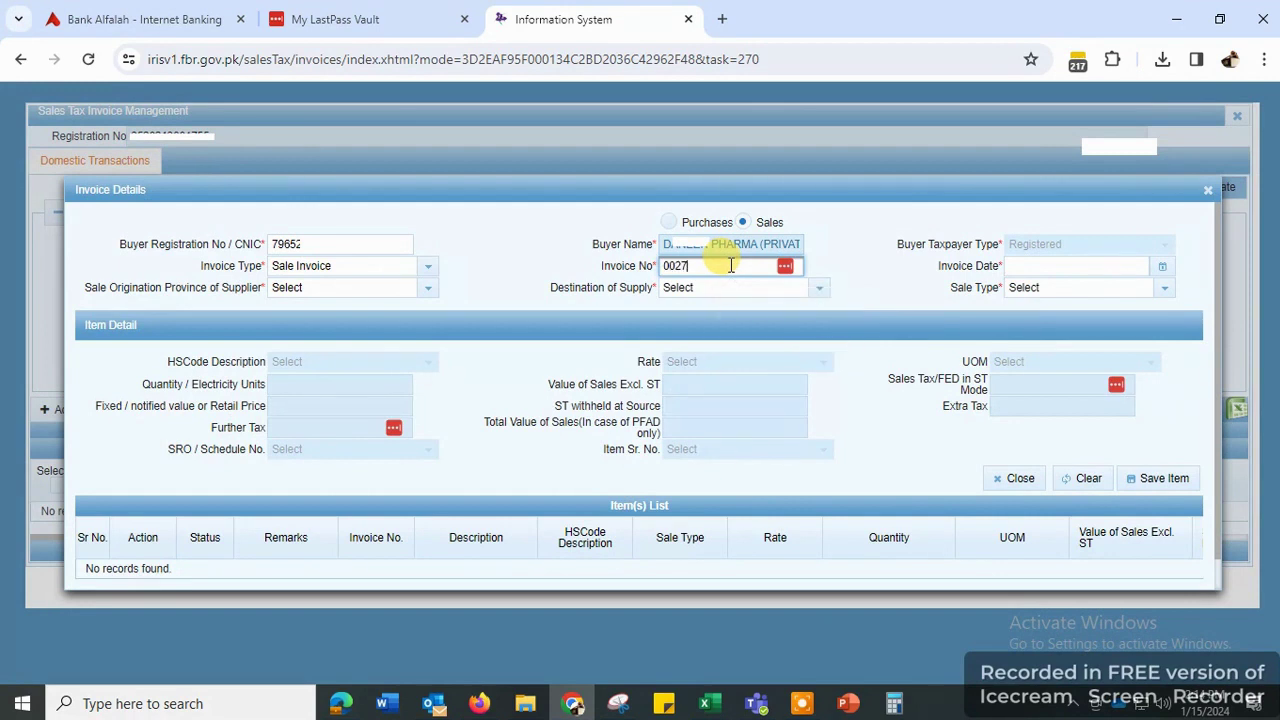
left_click(1159, 267)
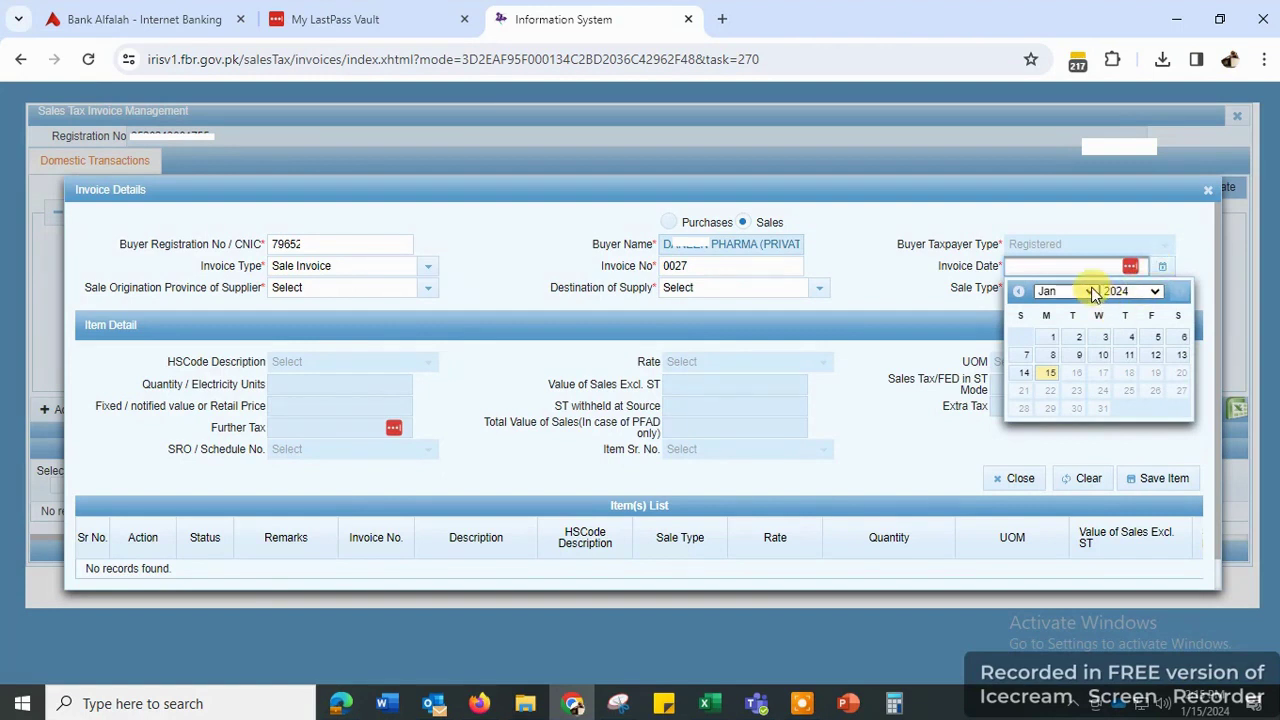
left_click(1153, 292)
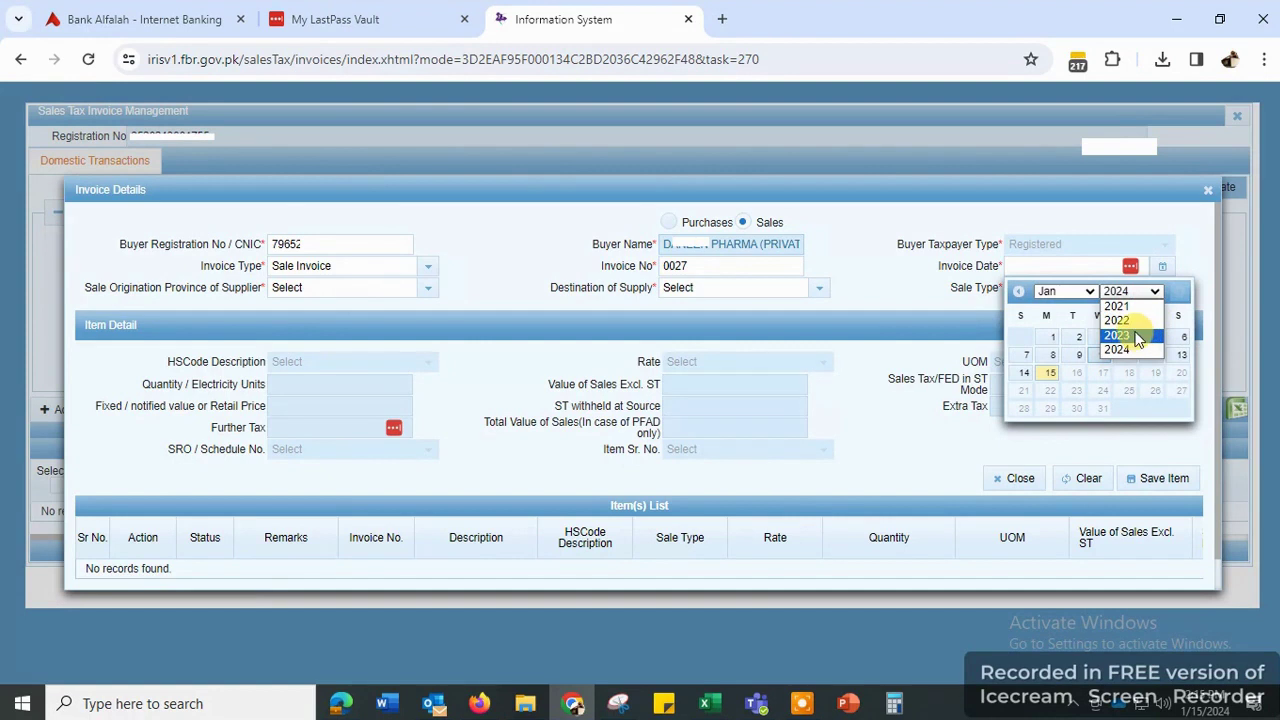
left_click(1137, 336)
left_click(1080, 291)
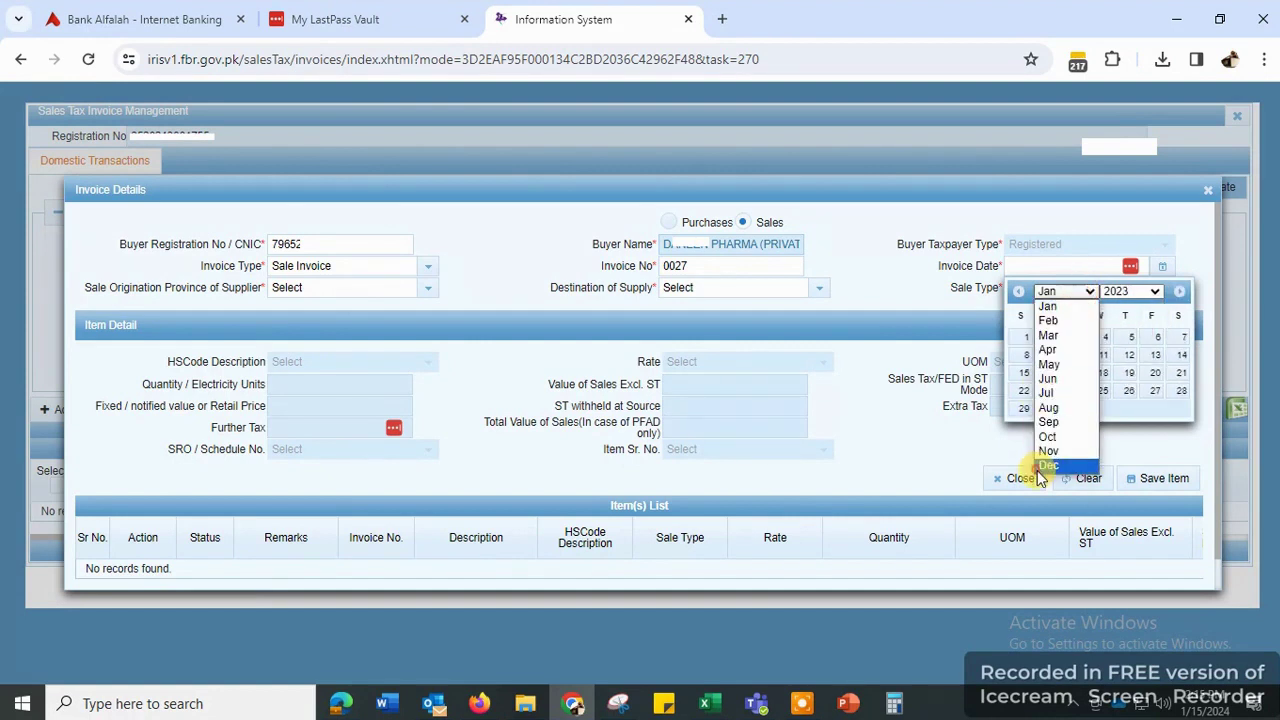
left_click(1047, 466)
left_click(1154, 337)
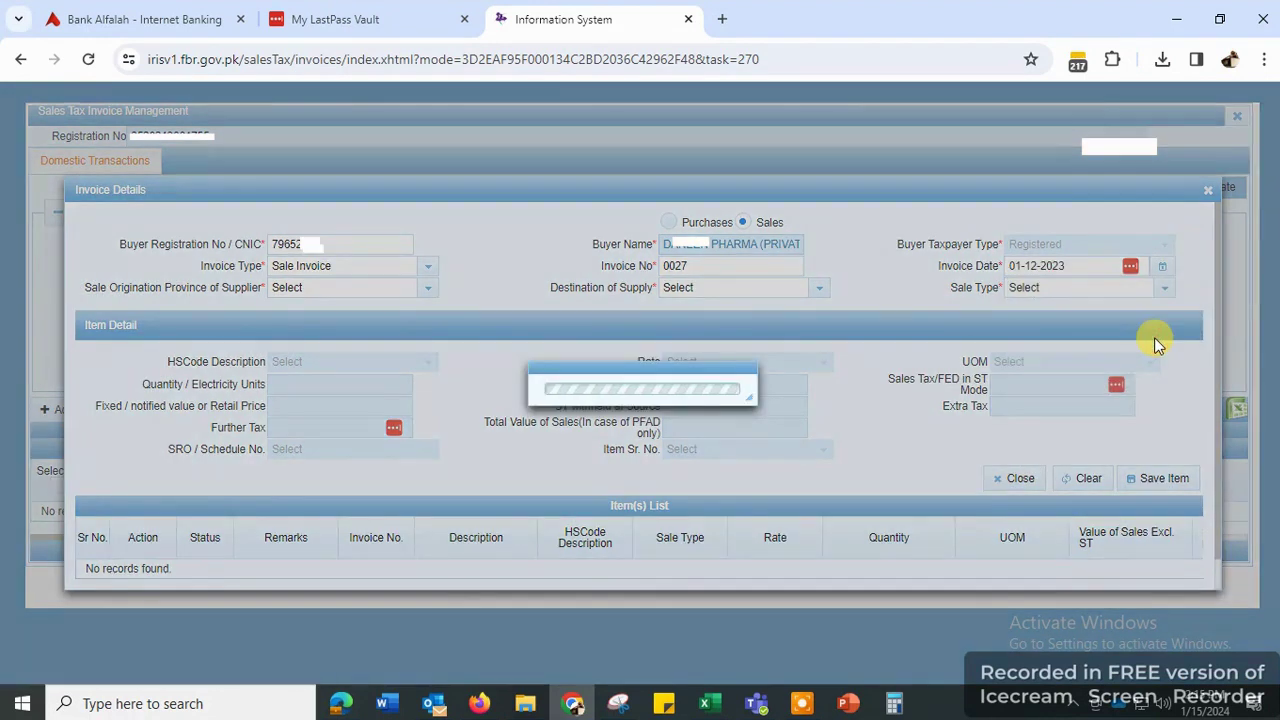
- Set supplier province and destination to PUNJAB, with sale type Goods at standard rate
left_click(428, 291)
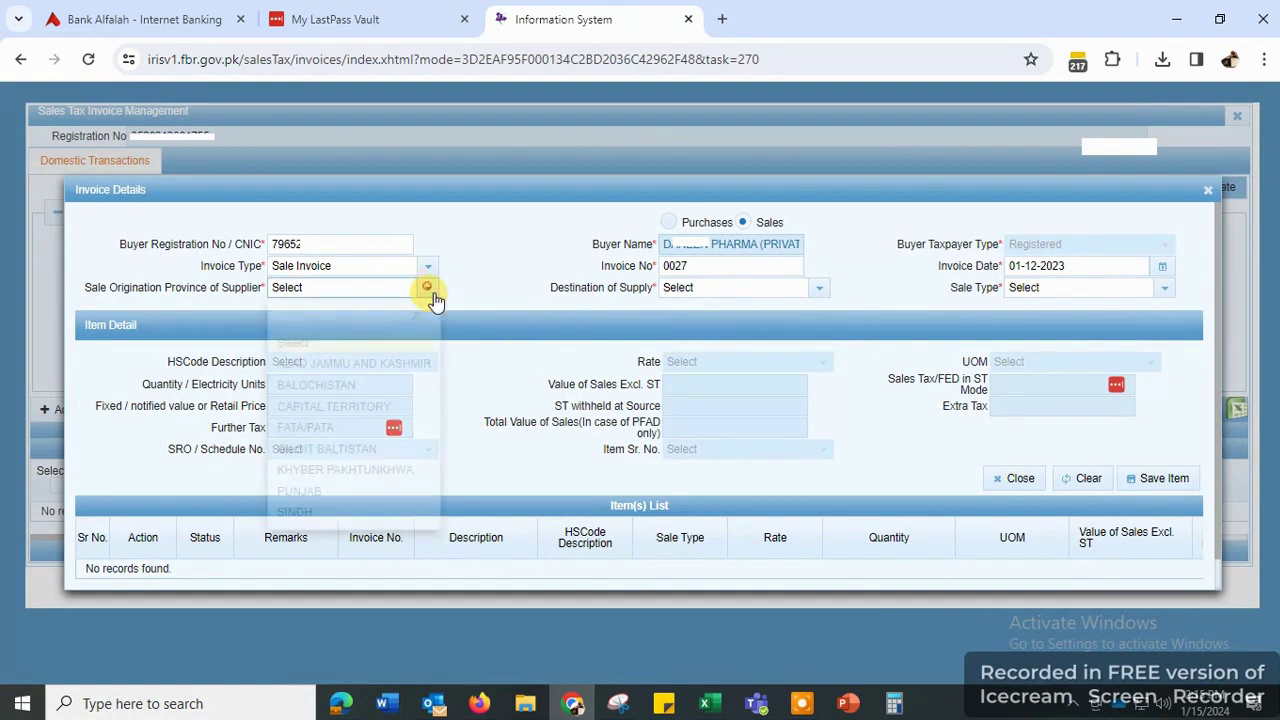
left_click(318, 494)
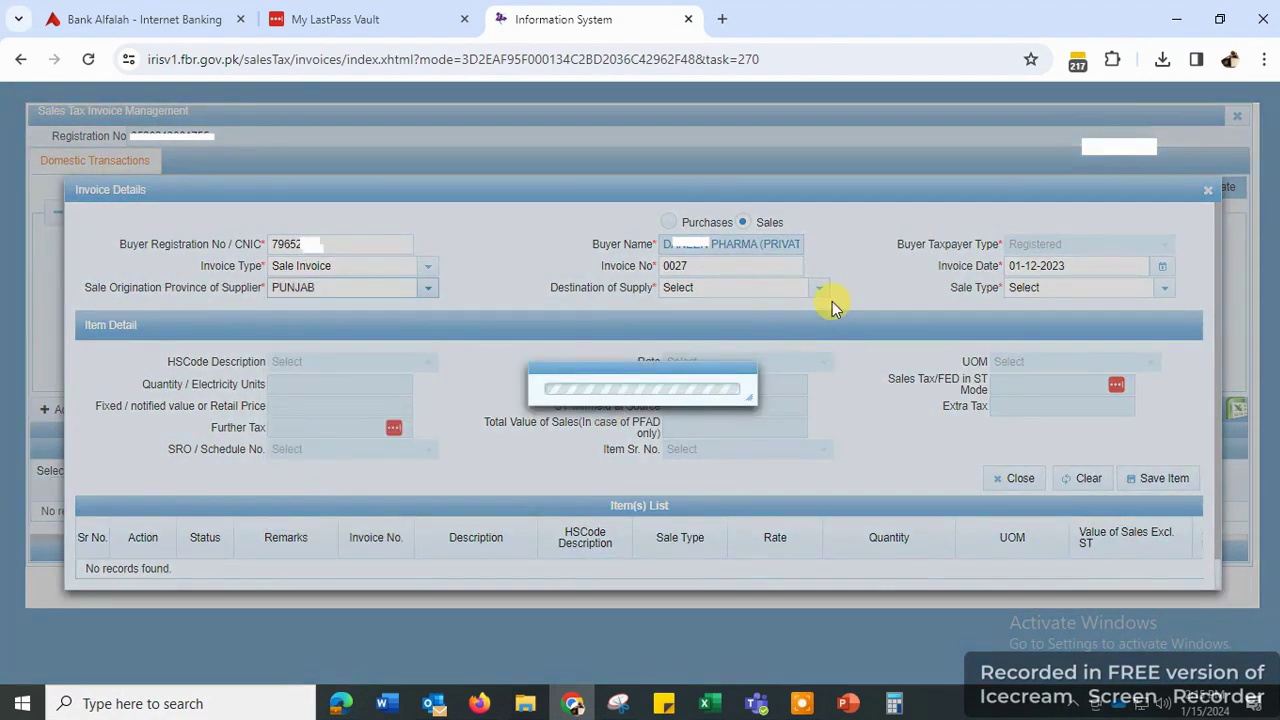
left_click(819, 290)
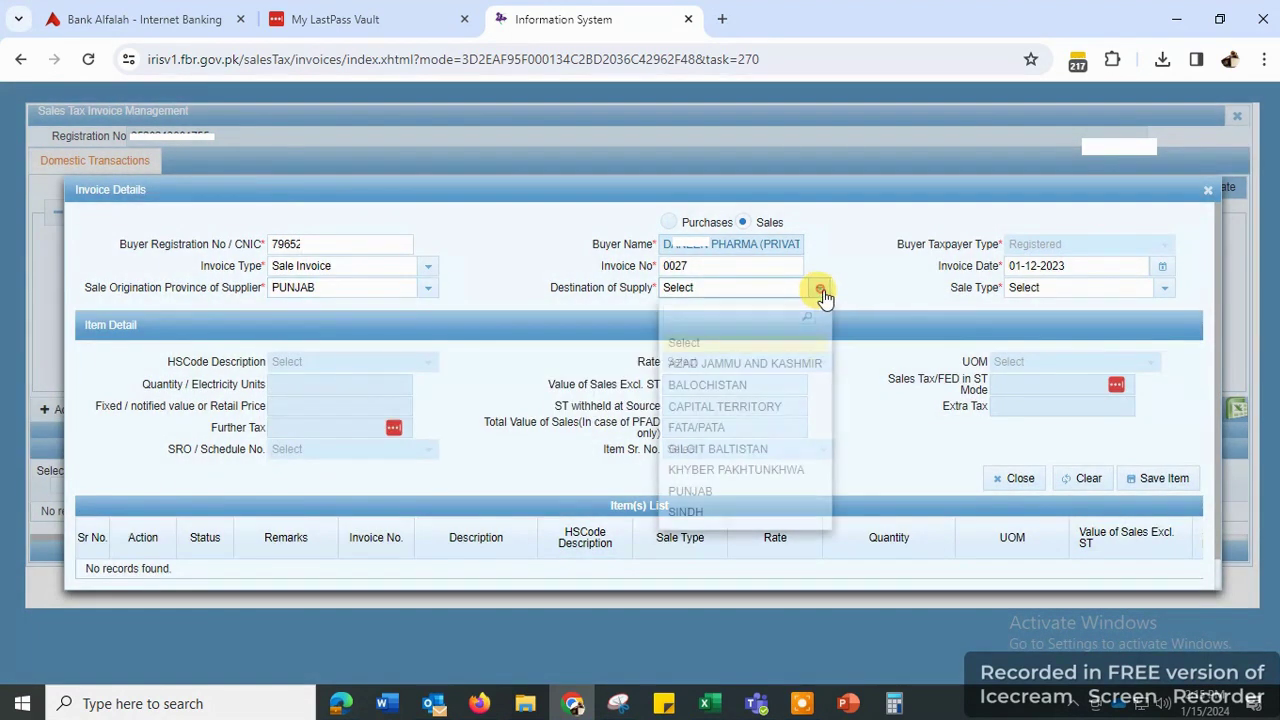
left_click(703, 495)
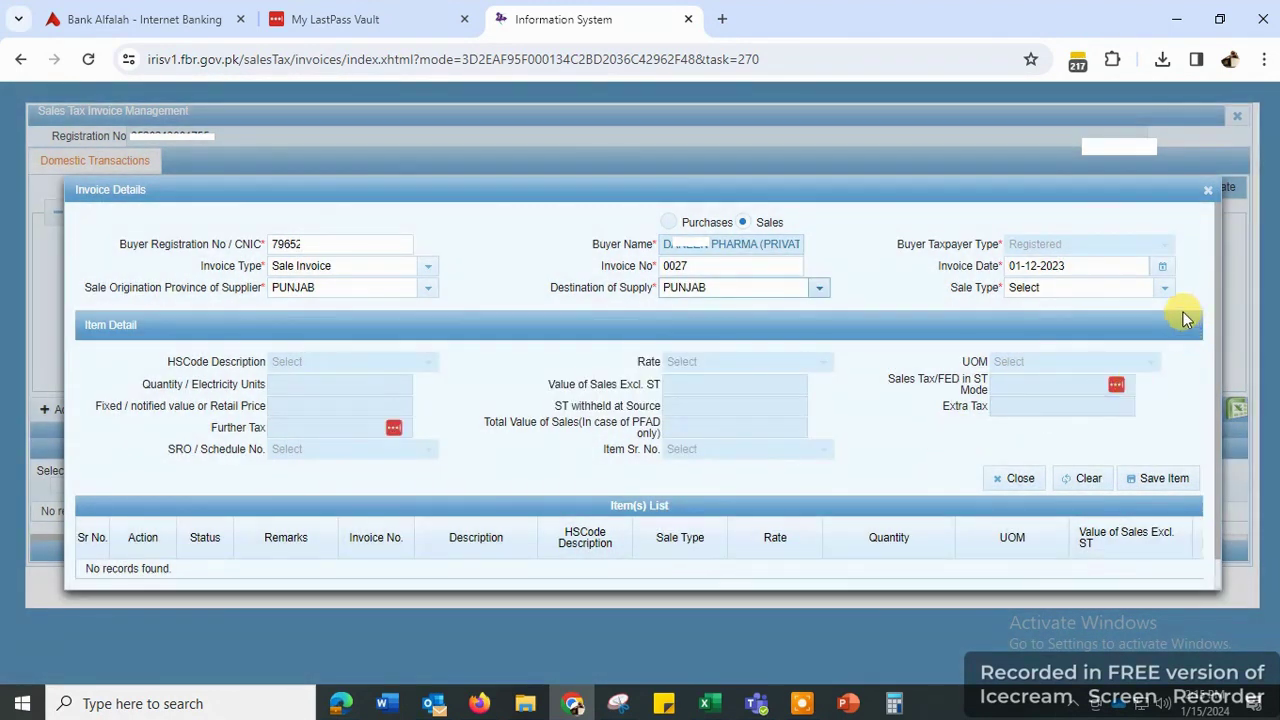
left_click(1166, 289)
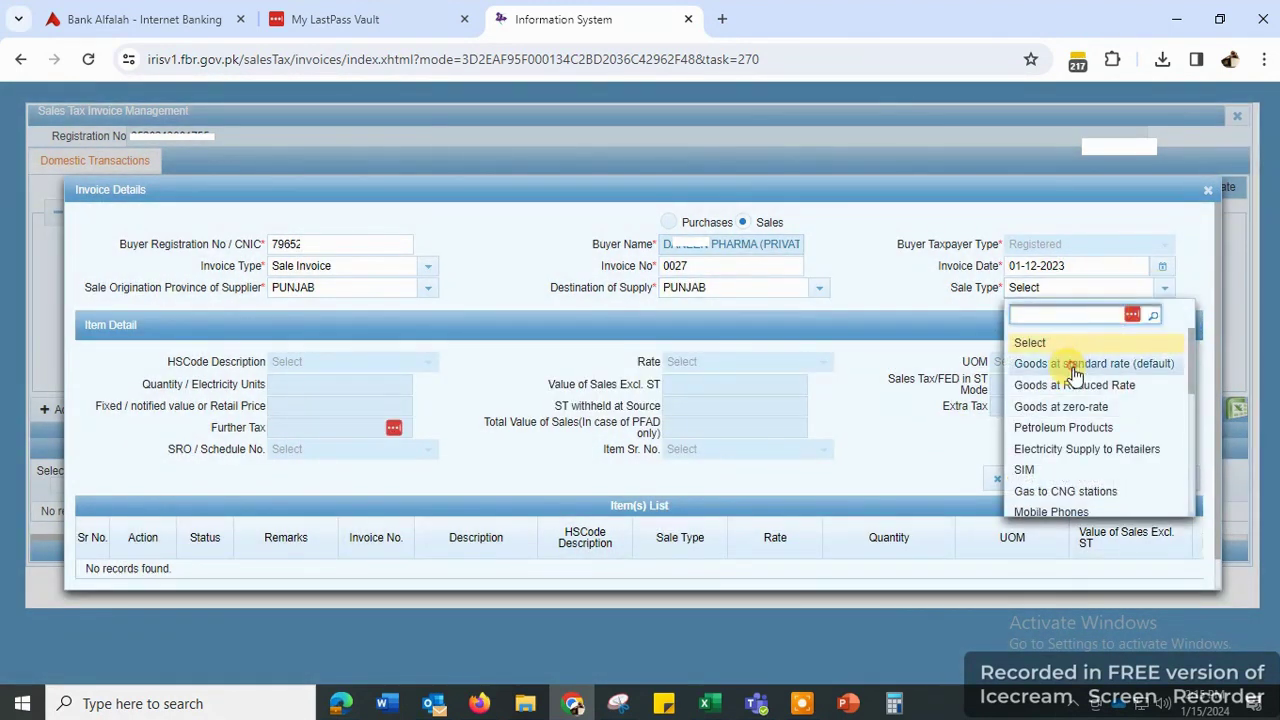
left_click(1075, 366)
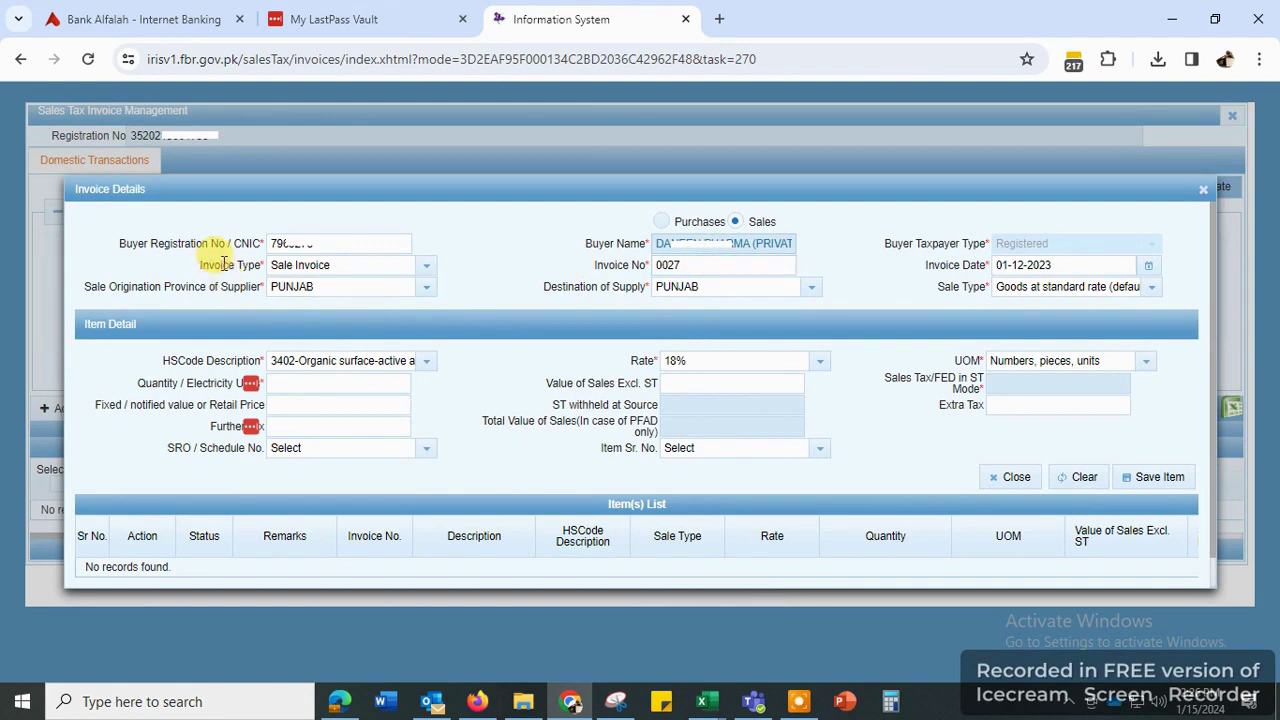
- Search and select HS code 3402 for the item, giving 18% rate and numbers/pieces/units
left_click_drag(148, 193, 84, 188)
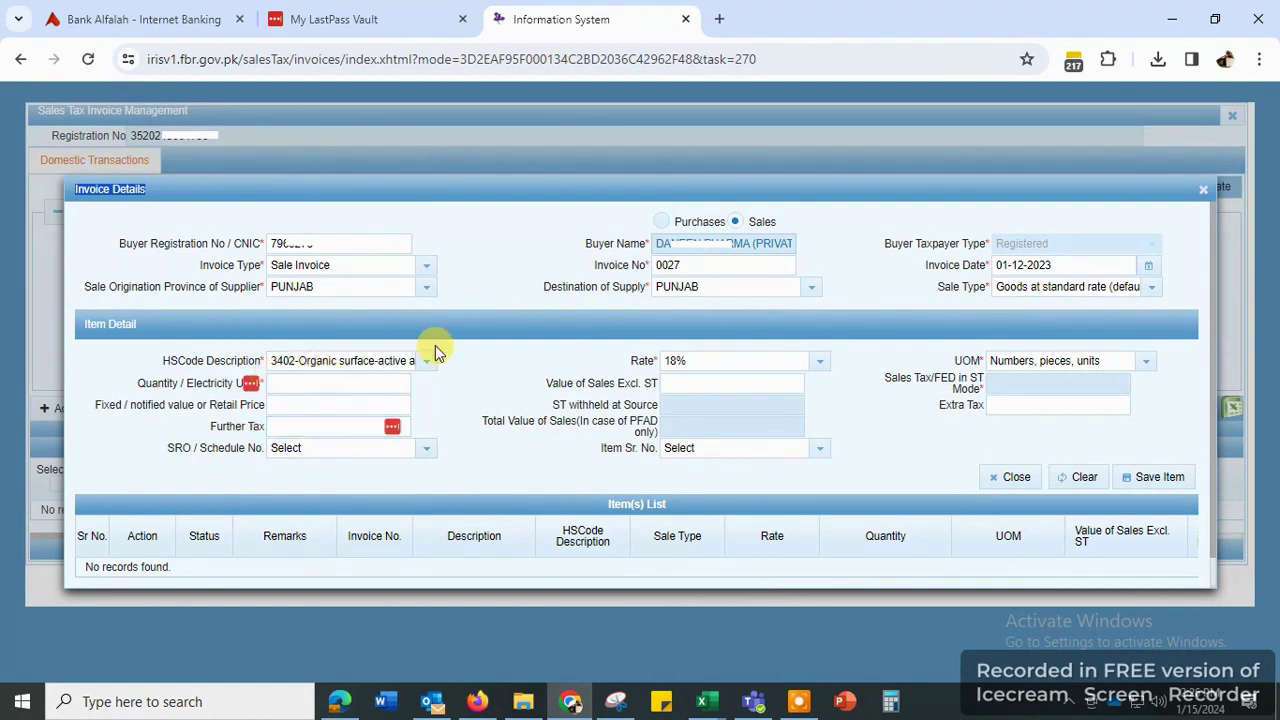
left_click_drag(143, 328, 82, 330)
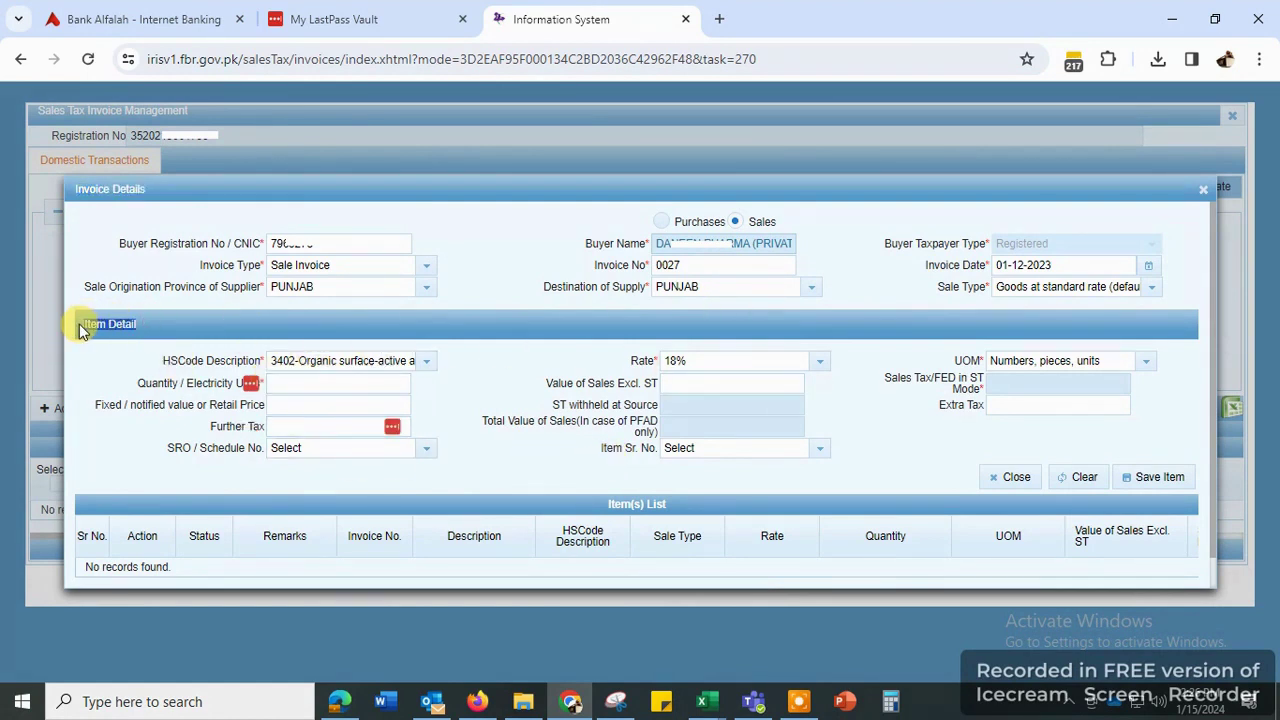
left_click(305, 368)
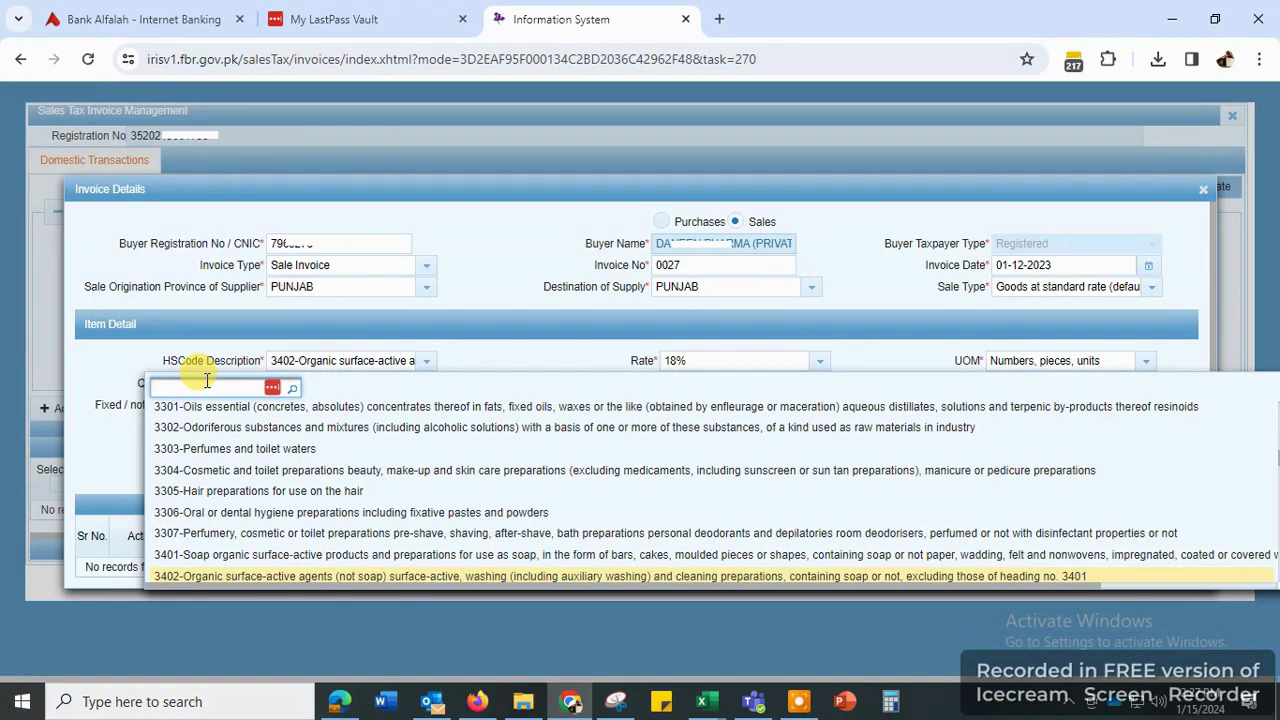
type("3402")
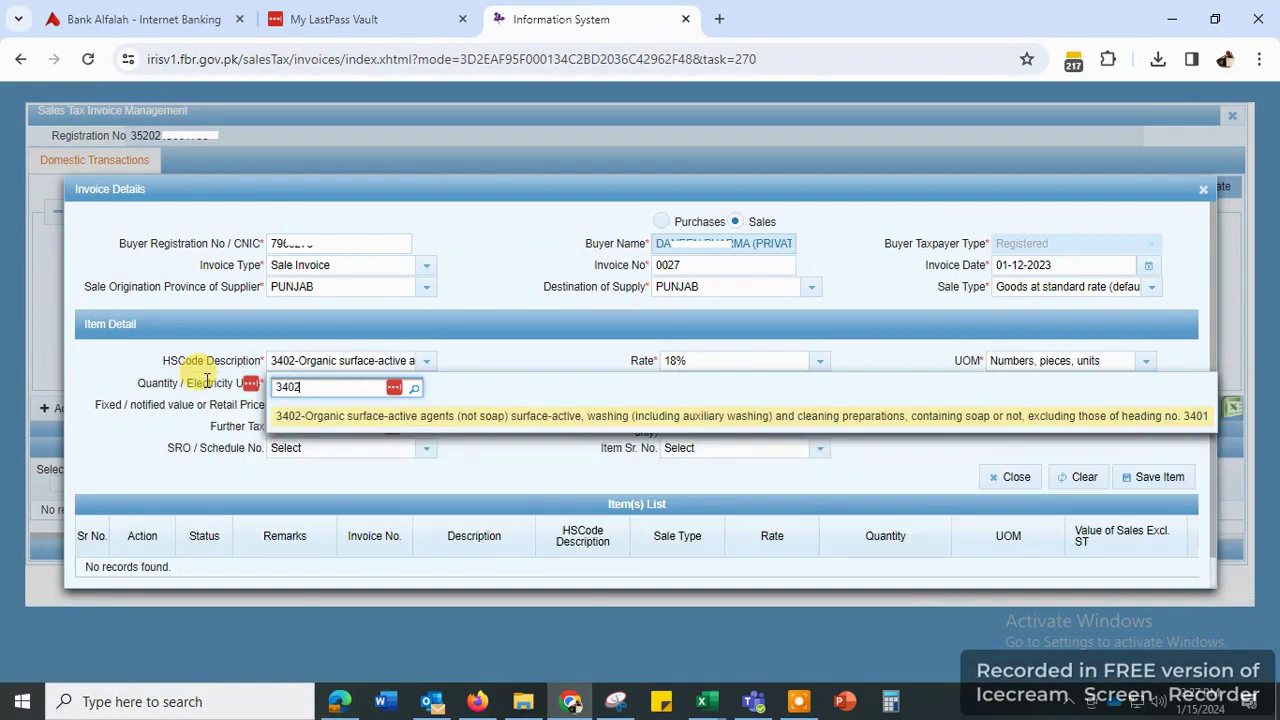
left_click(343, 414)
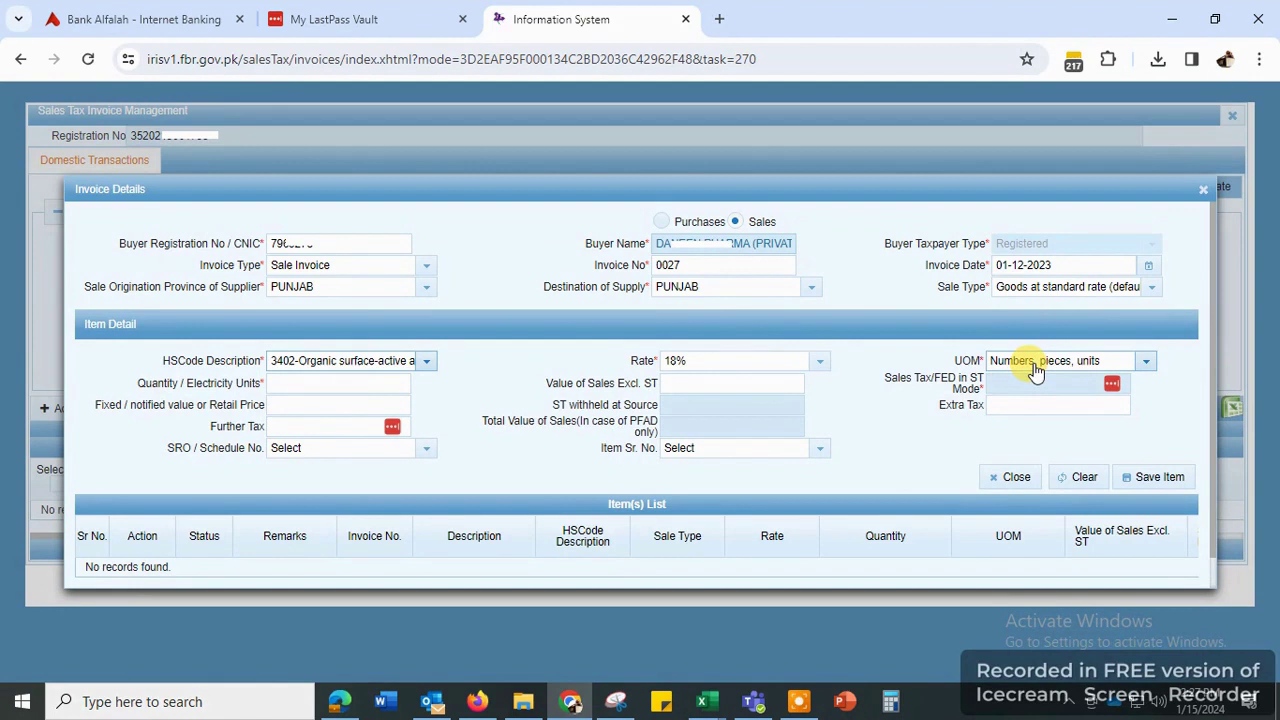
left_click(335, 383)
- Enter quantity 77 and value 56,030 (tax 10,085), then save the item to invoice 0027
type("77")
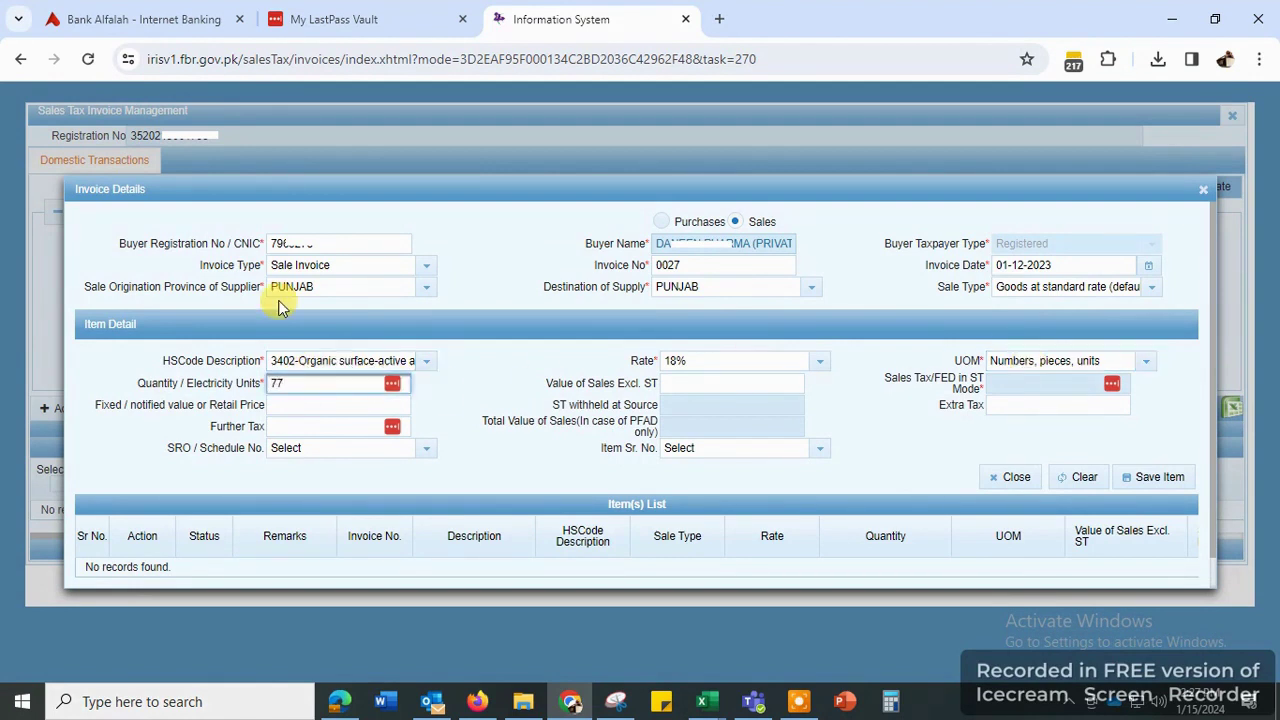
left_click(455, 388)
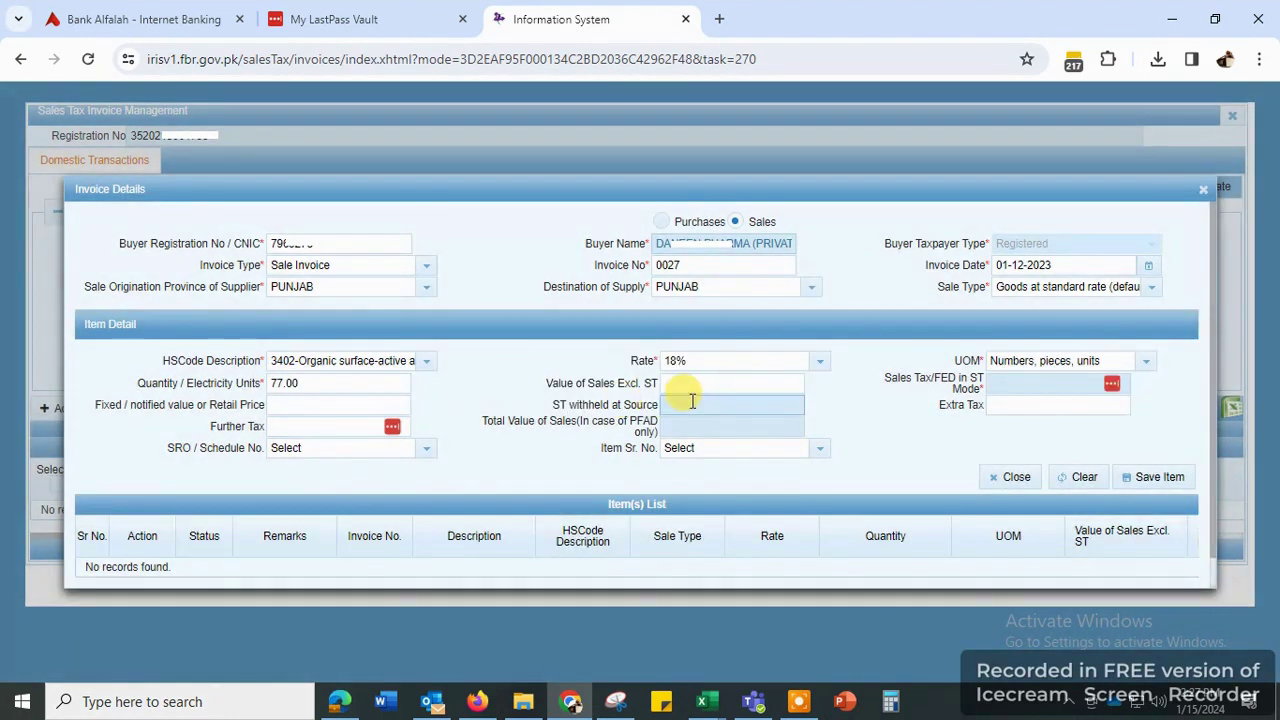
left_click(674, 385)
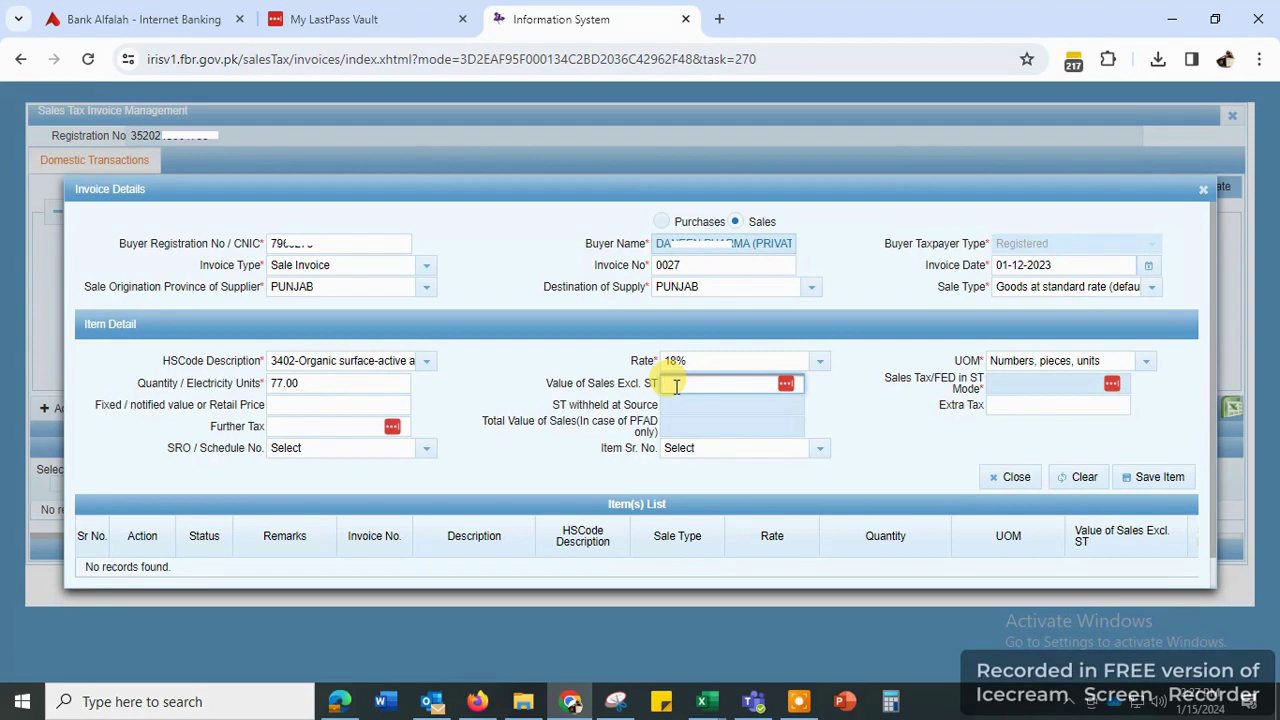
type("56030")
left_click(523, 386)
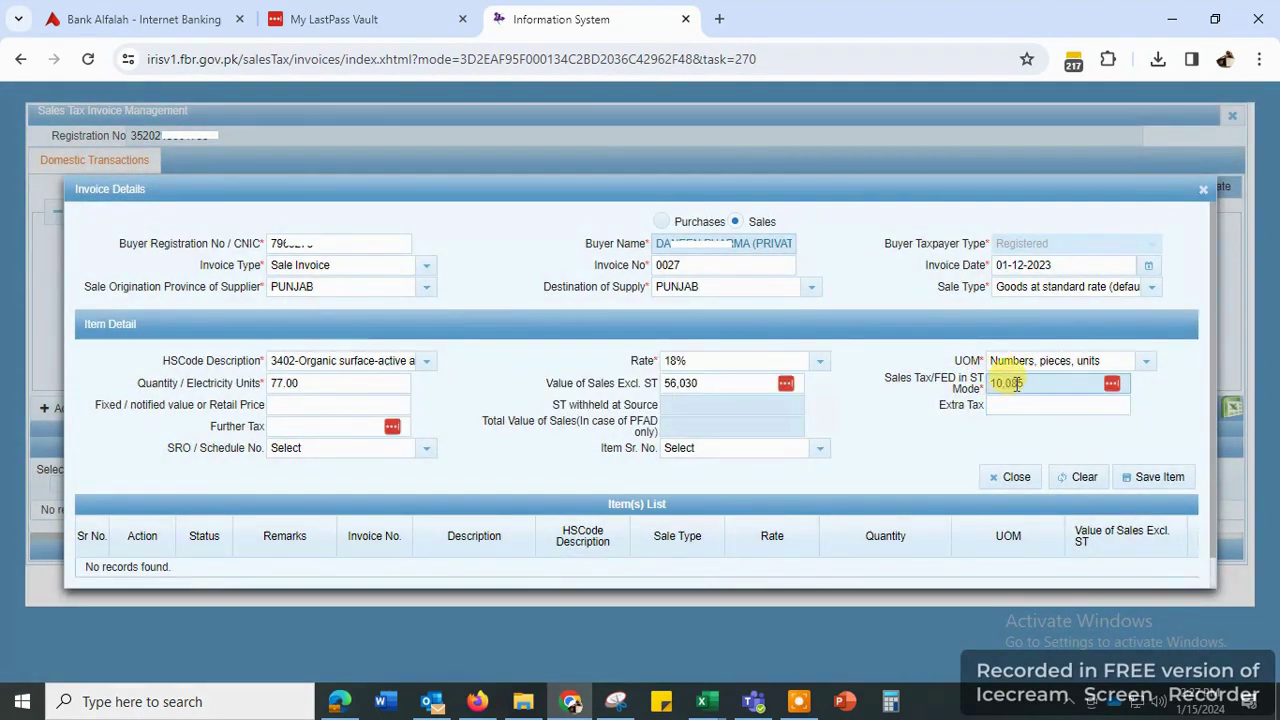
left_click(1150, 480)
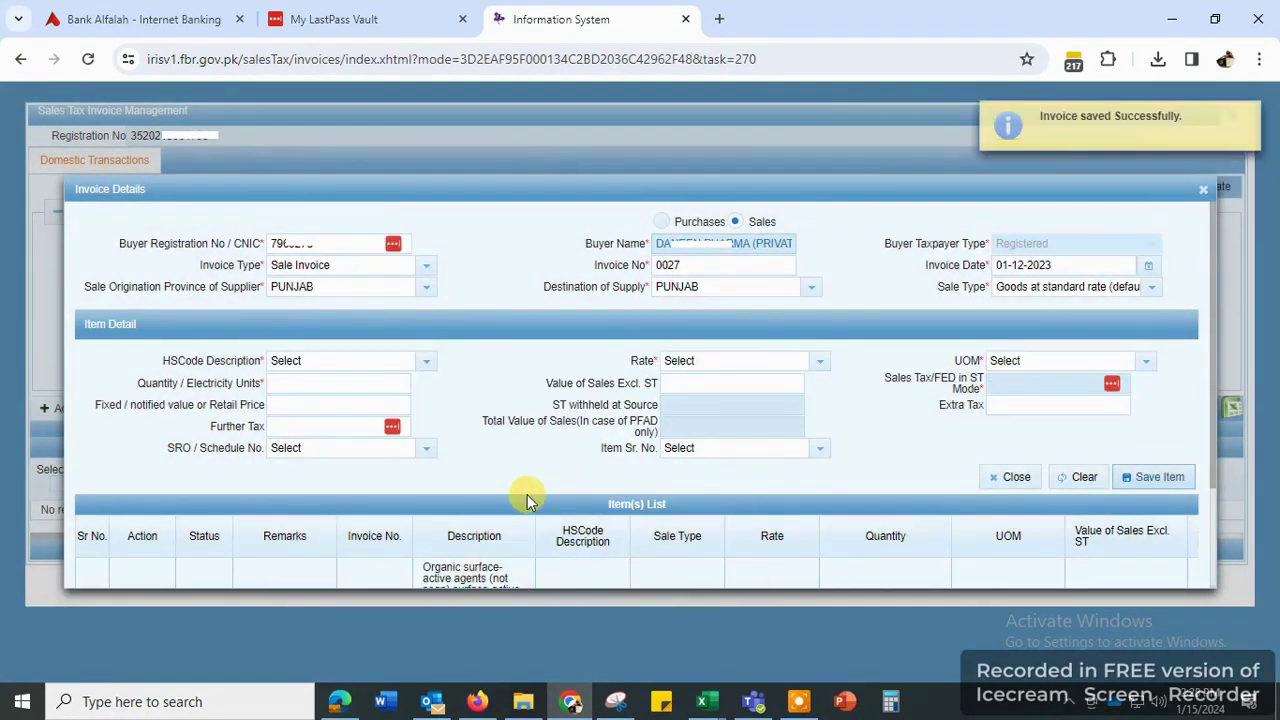
scroll(490, 512, "down", 3)
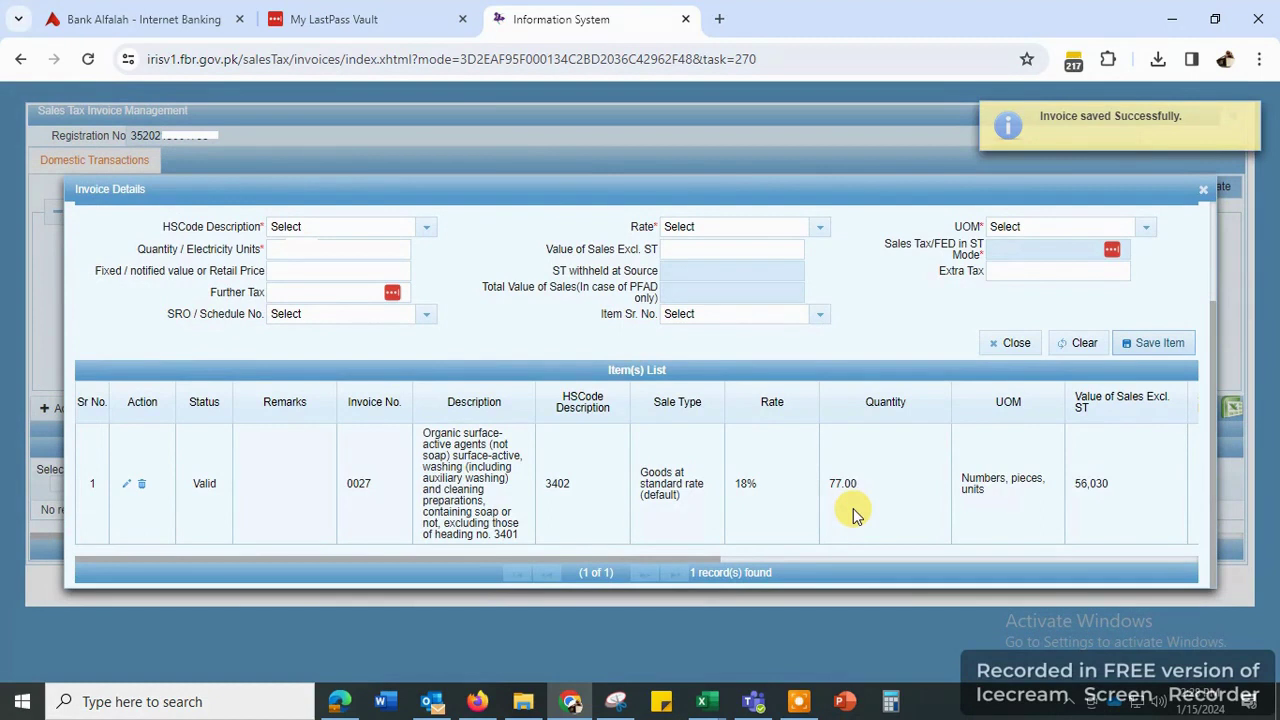
scroll(852, 516, "up", 3)
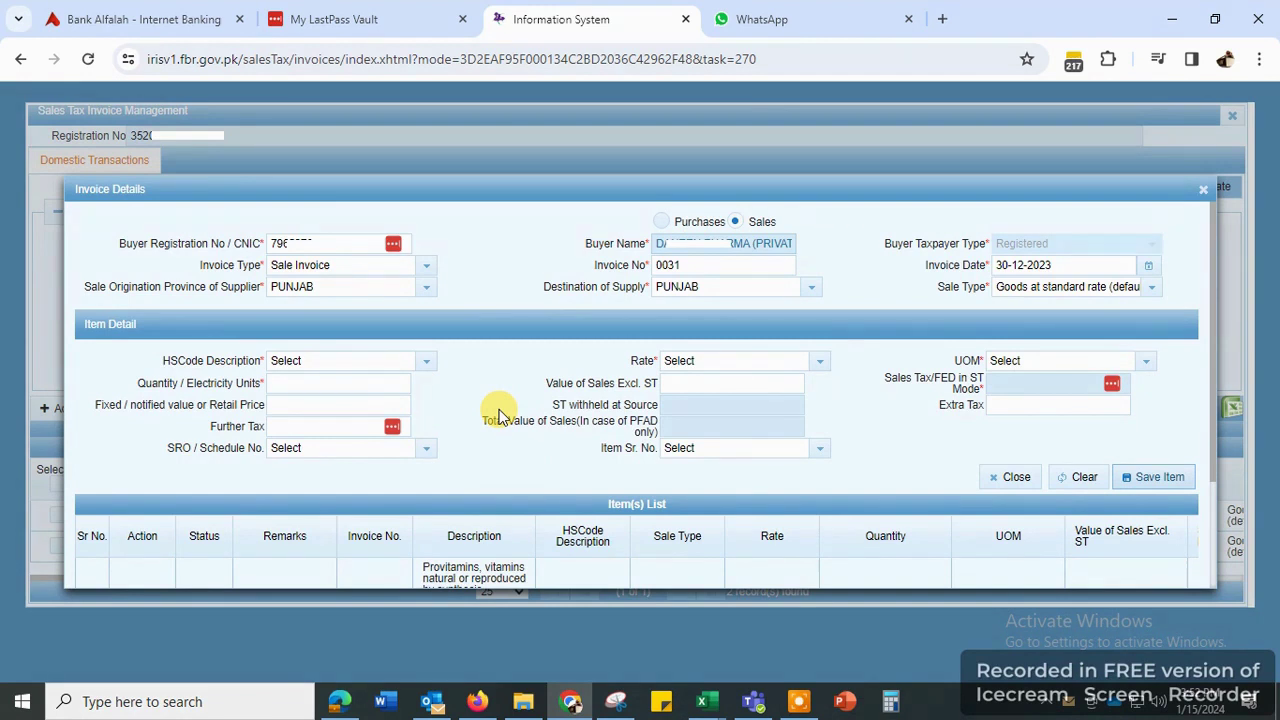
scroll(503, 413, "down", 2)
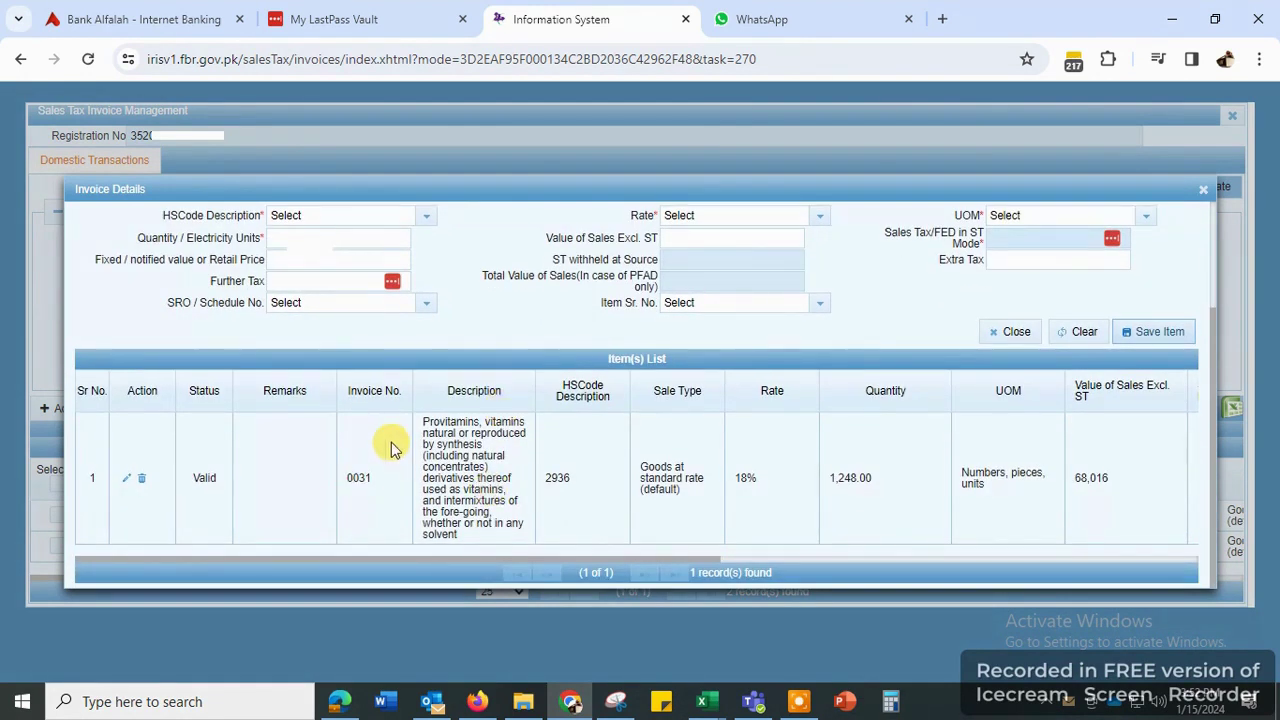
scroll(760, 468, "up", 2)
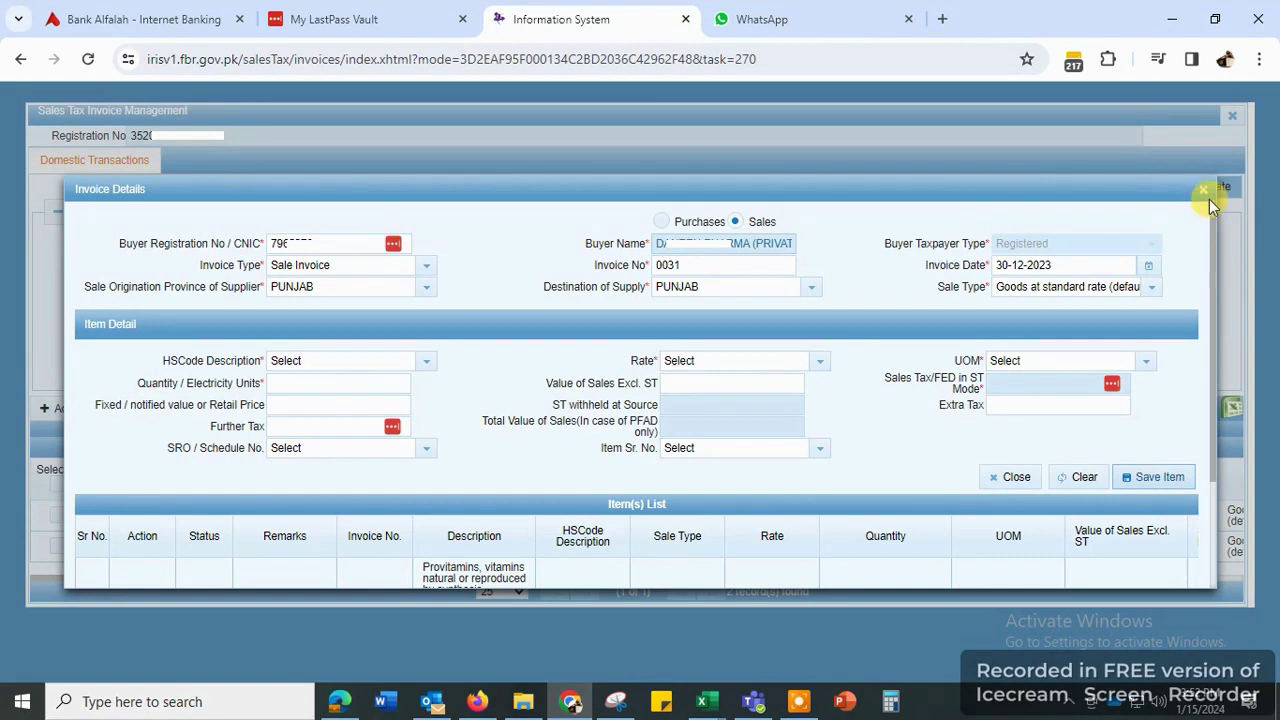
- Close the invoice form and open a sales tax return for period 01-Dec-2023 to 31-Dec-2023
left_click(1201, 193)
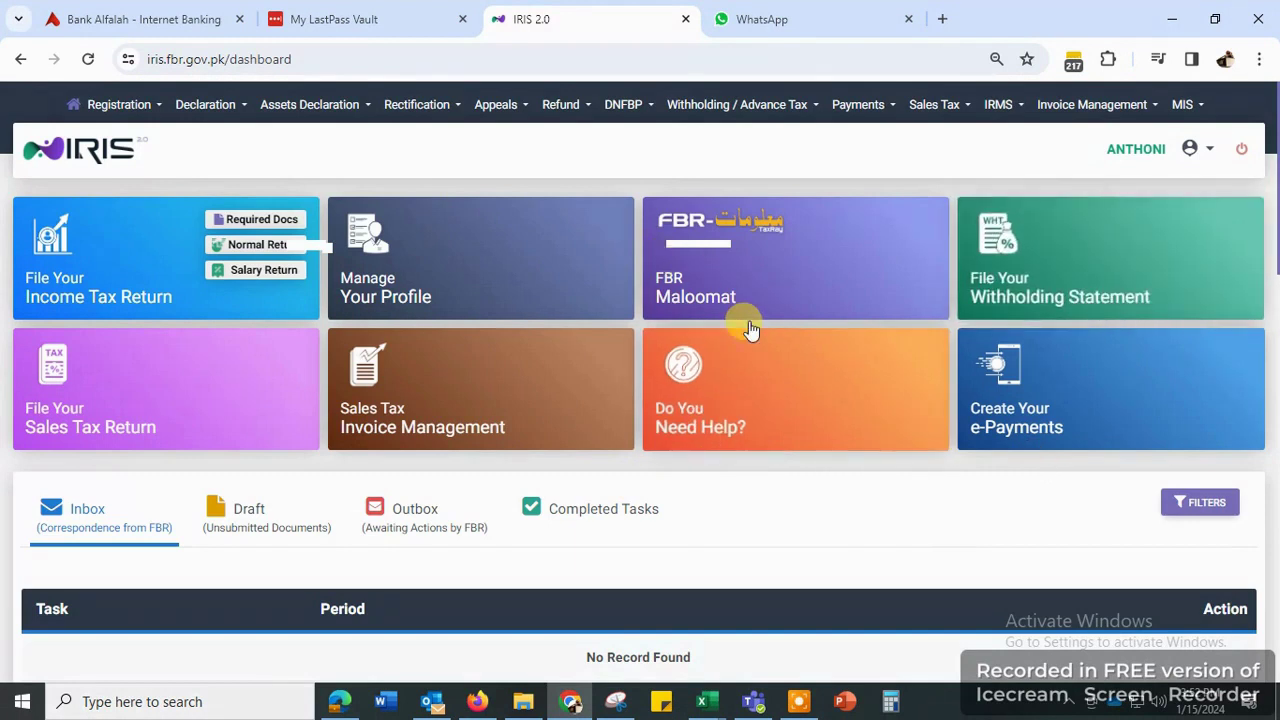
left_click(118, 425)
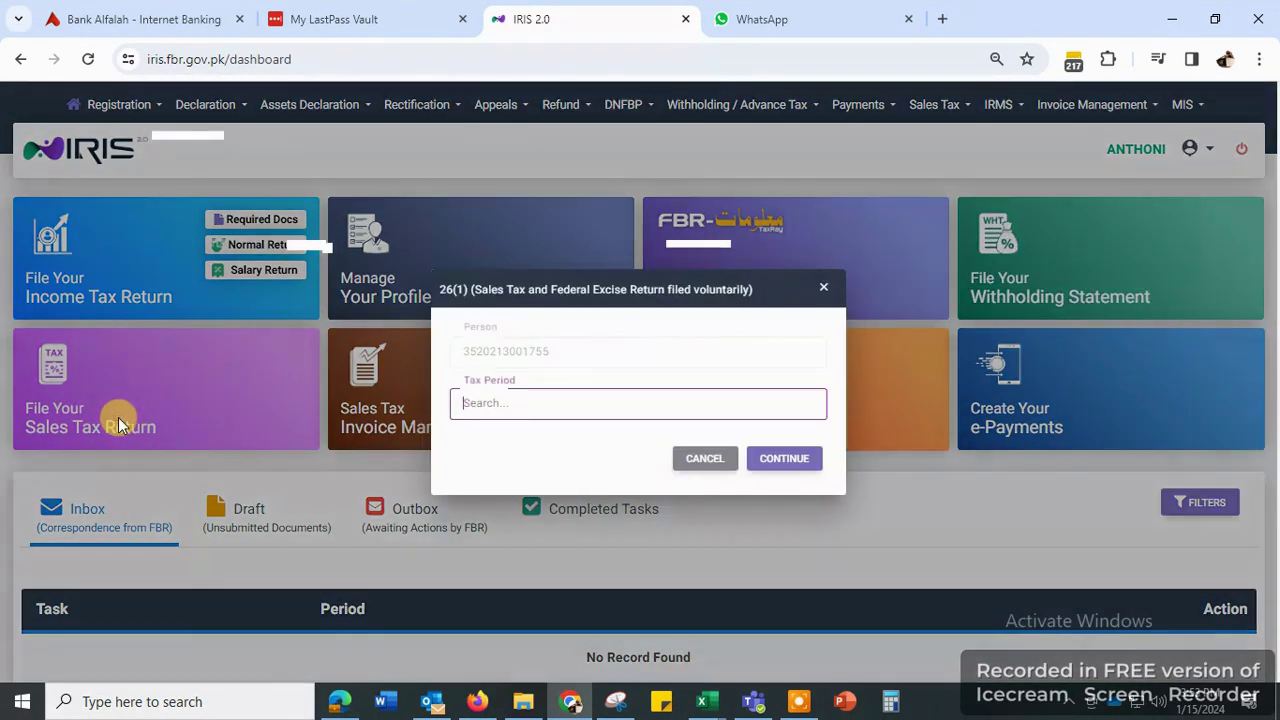
left_click(489, 402)
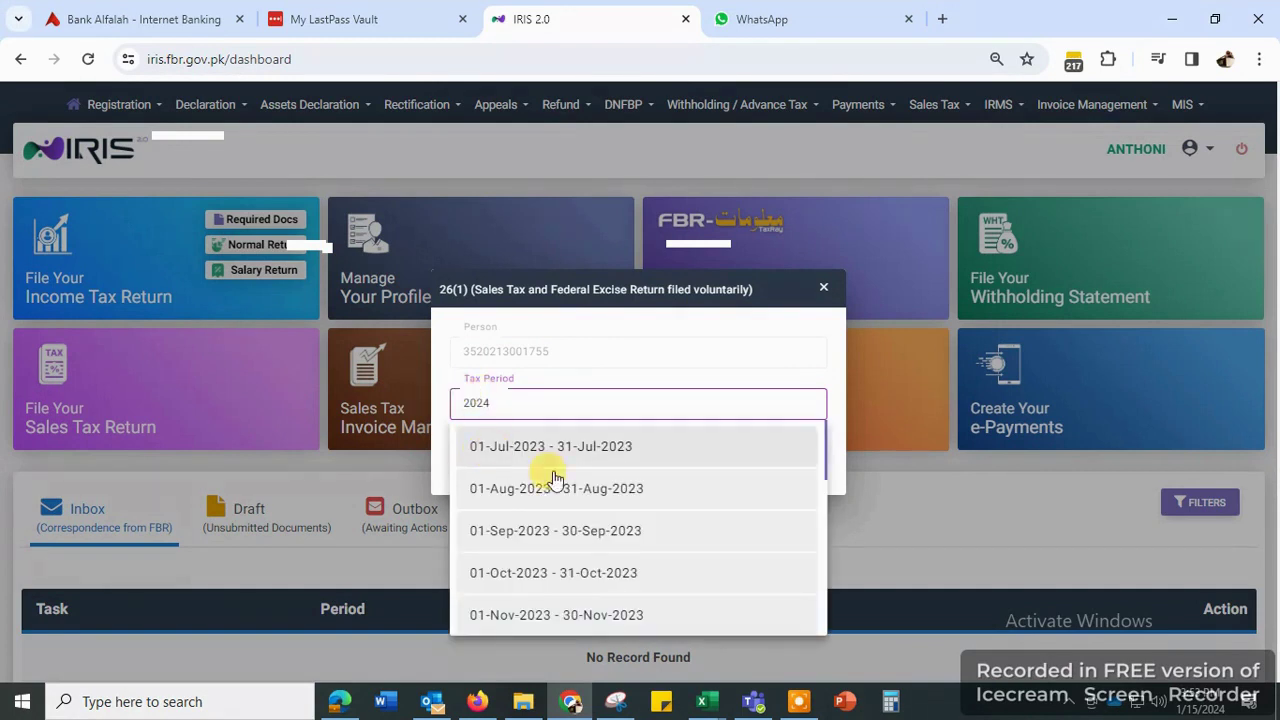
scroll(555, 569, "down", 1)
left_click(558, 566)
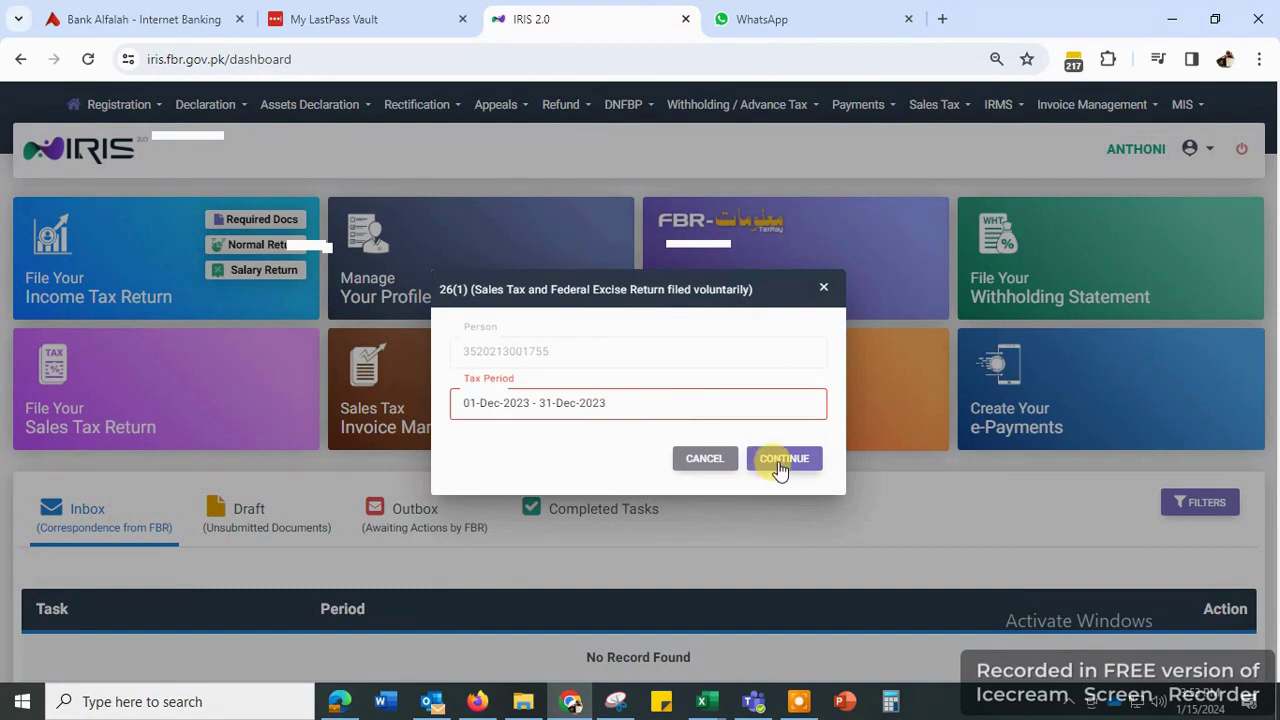
left_click(774, 459)
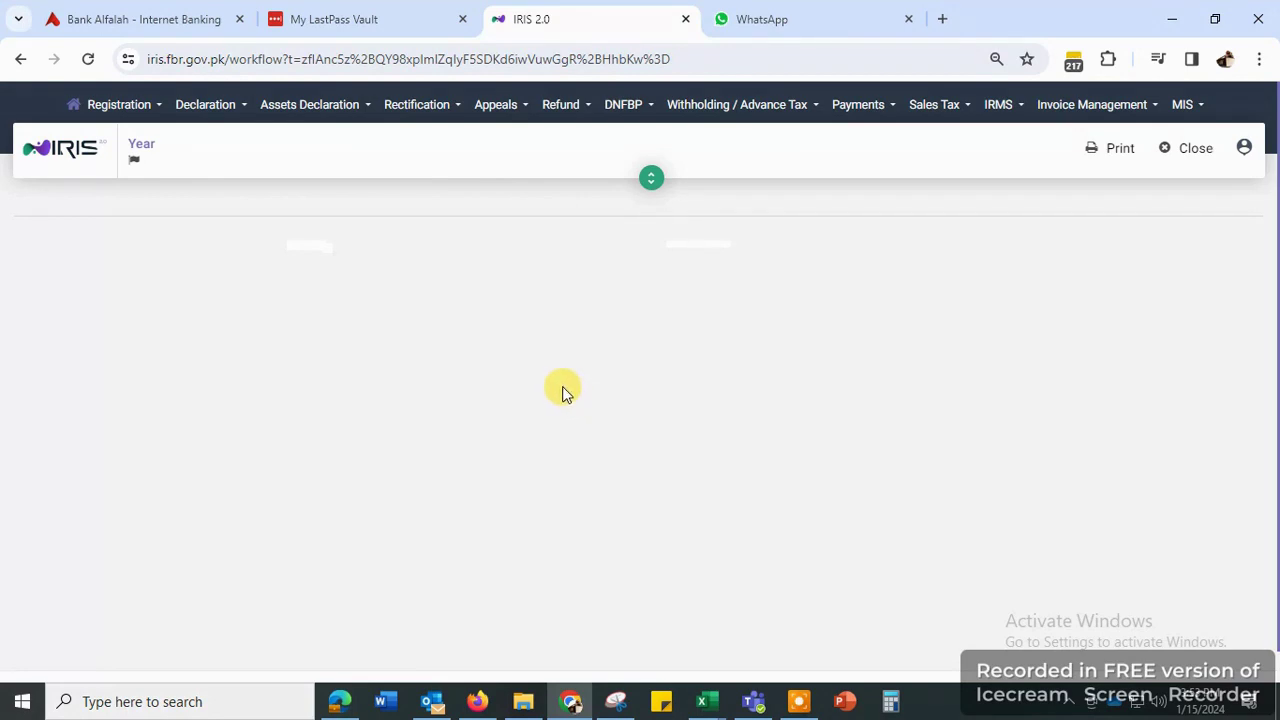
mouse_move(868, 706)
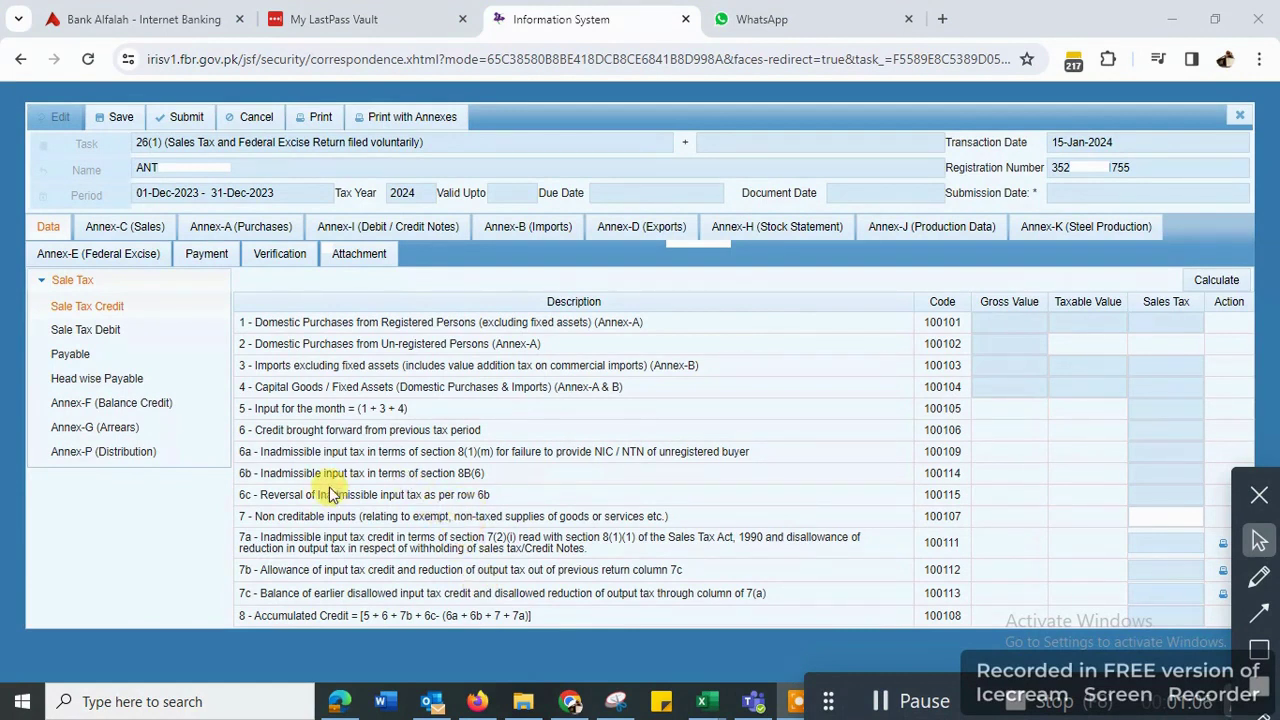
- Switch from the Annex-A (Purchases) tab to the Annex-C (Sales) tab
left_click(222, 236)
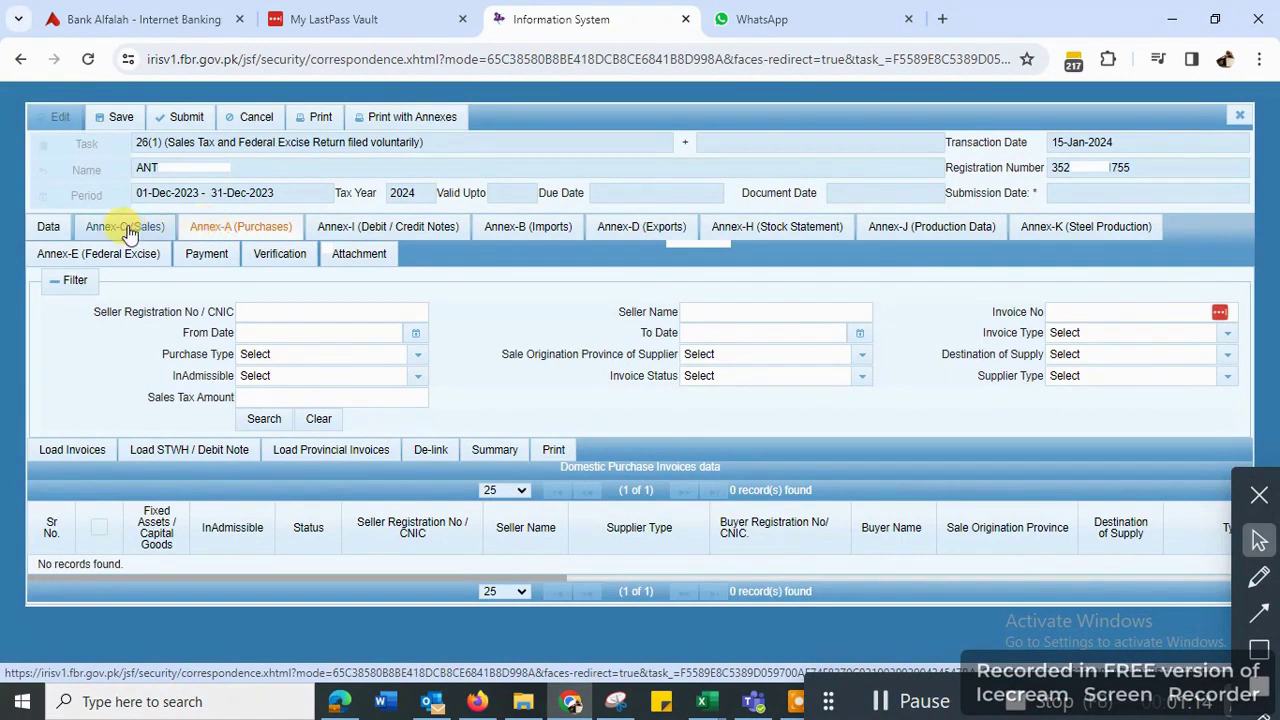
left_click(126, 226)
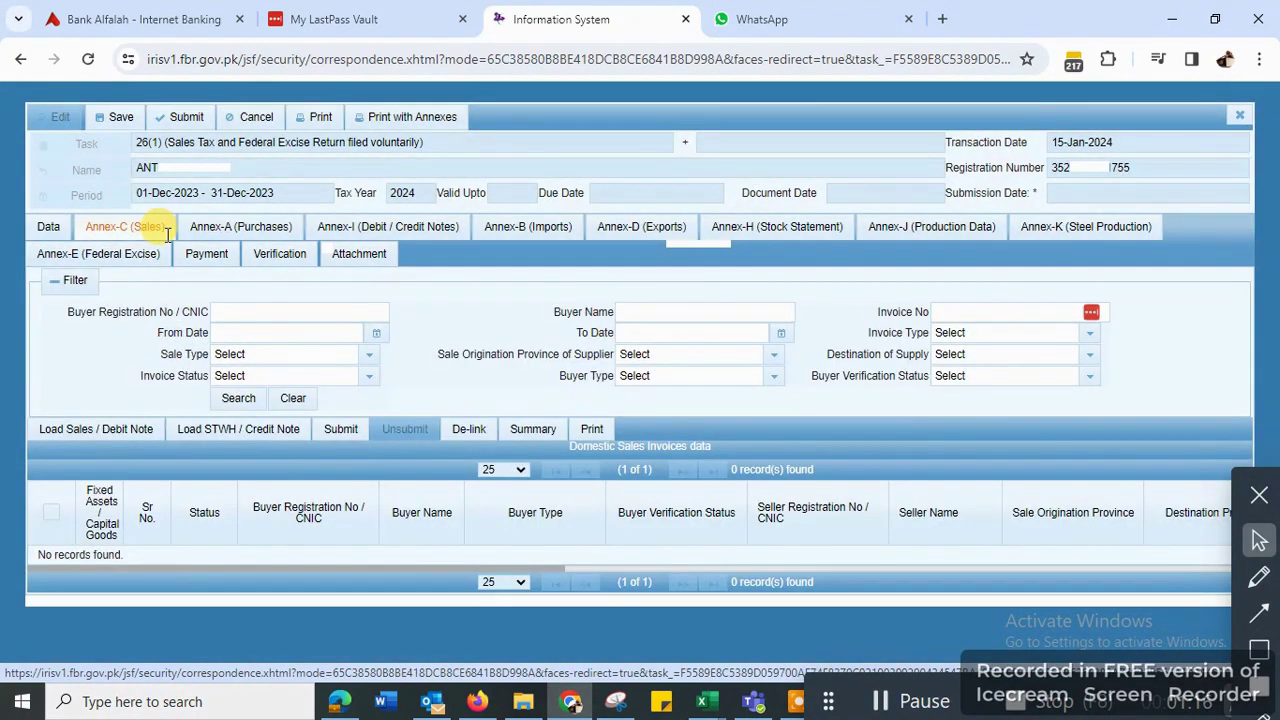
- Load the five sales invoices into Annex-C, select all and submit, then zoom in
left_click(88, 434)
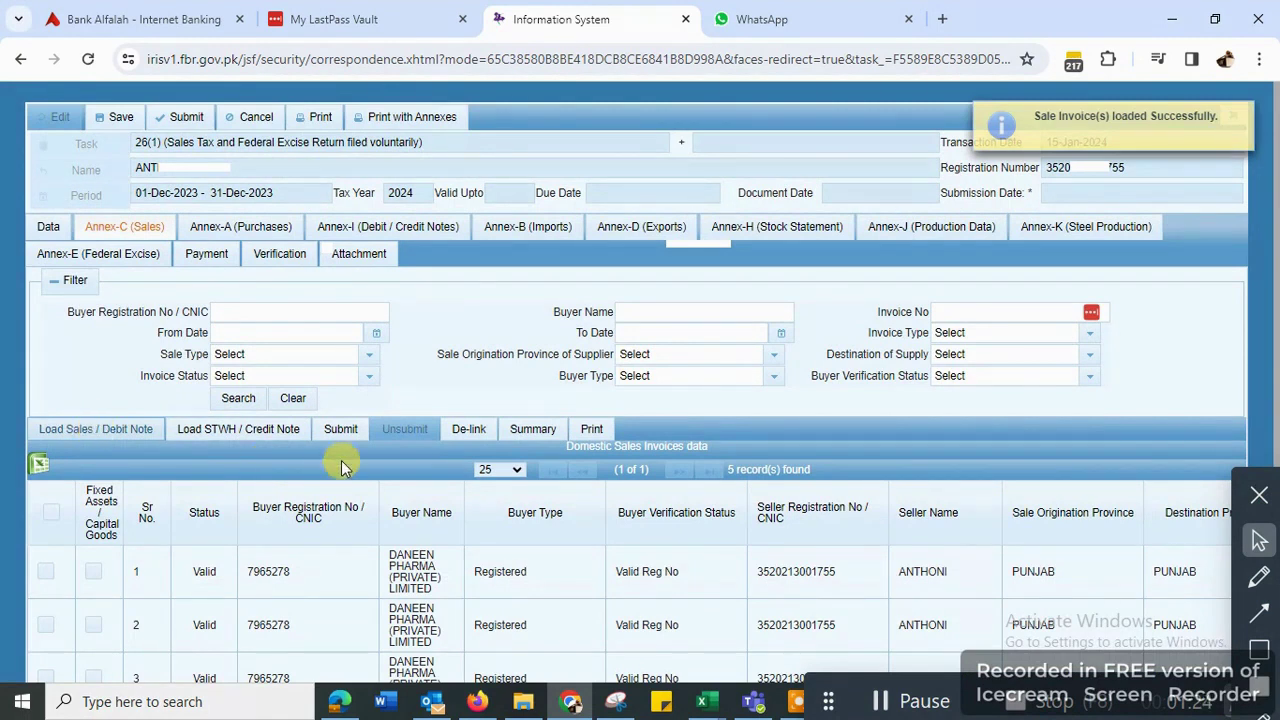
scroll(440, 490, "down", 2)
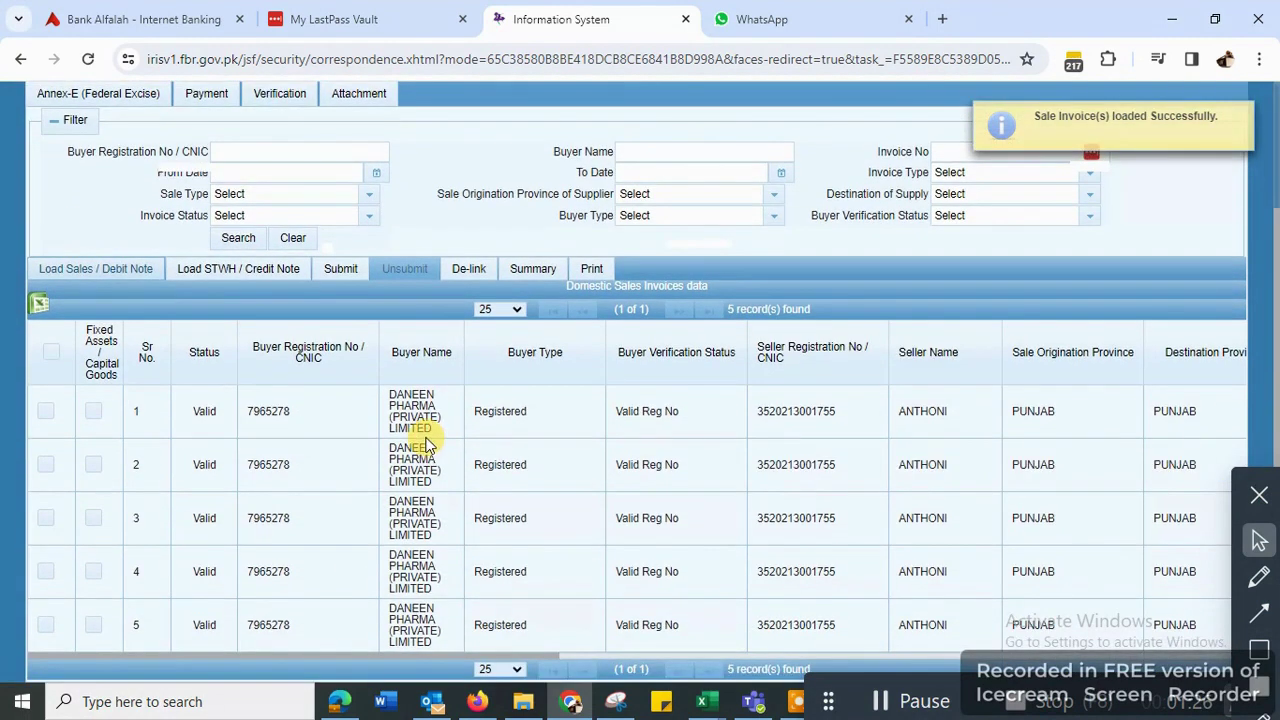
scroll(428, 445, "up", 2)
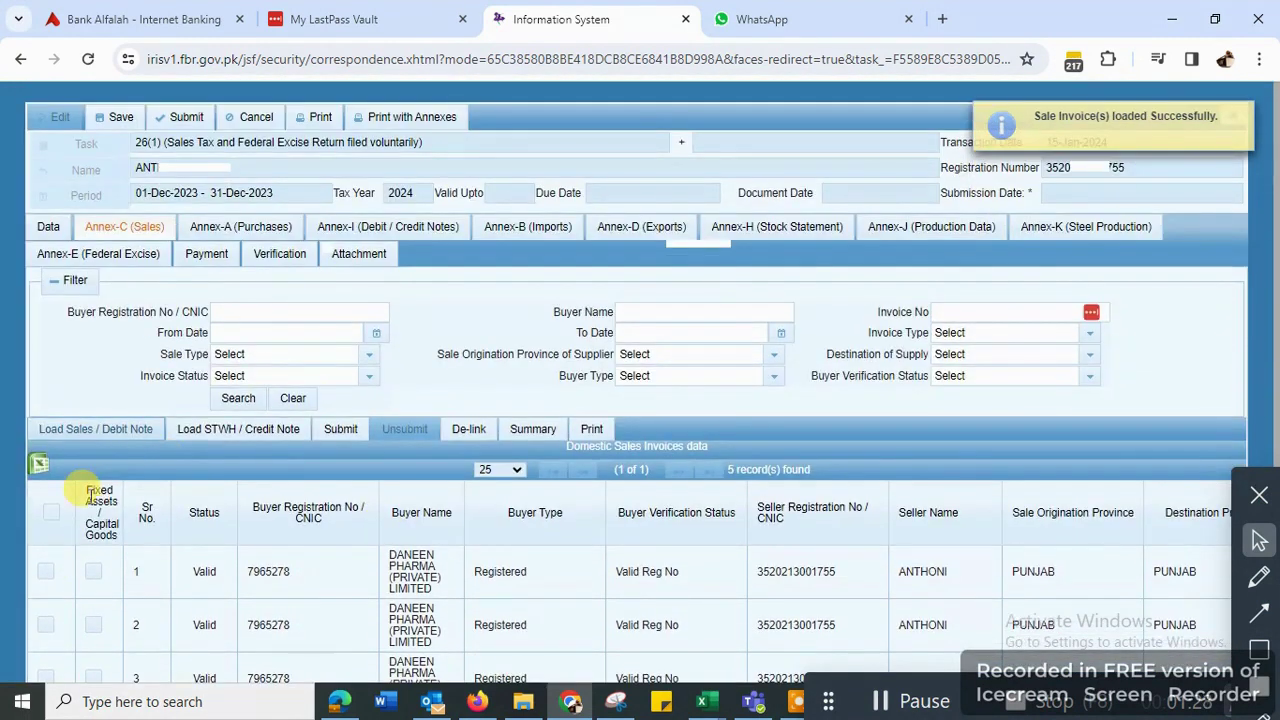
left_click(51, 512)
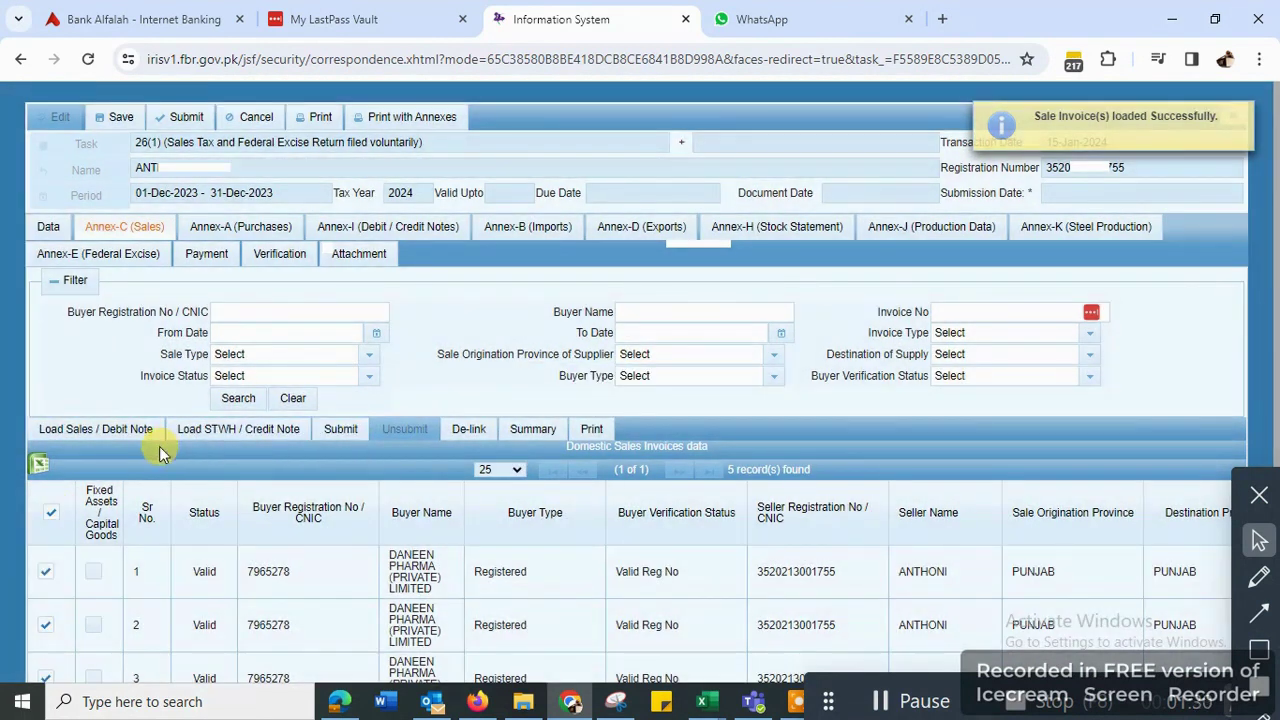
left_click(340, 429)
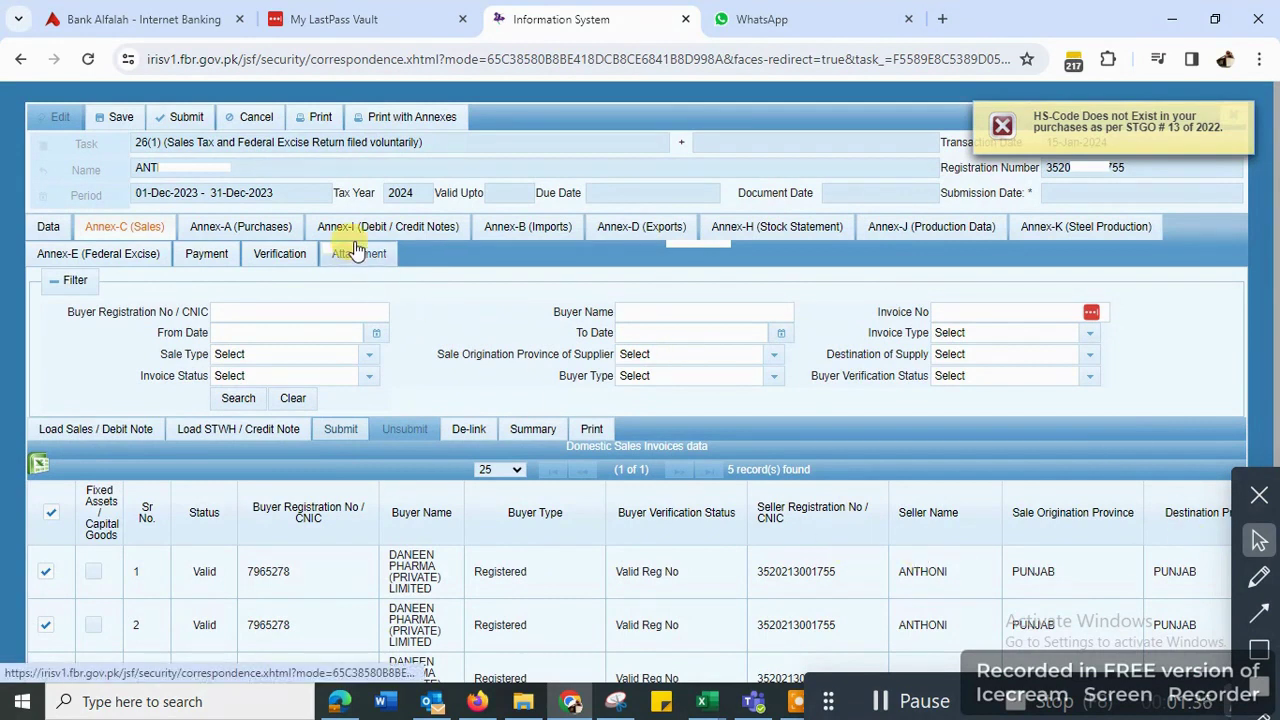
key("ctrl+plus")
key("ctrl+plus")
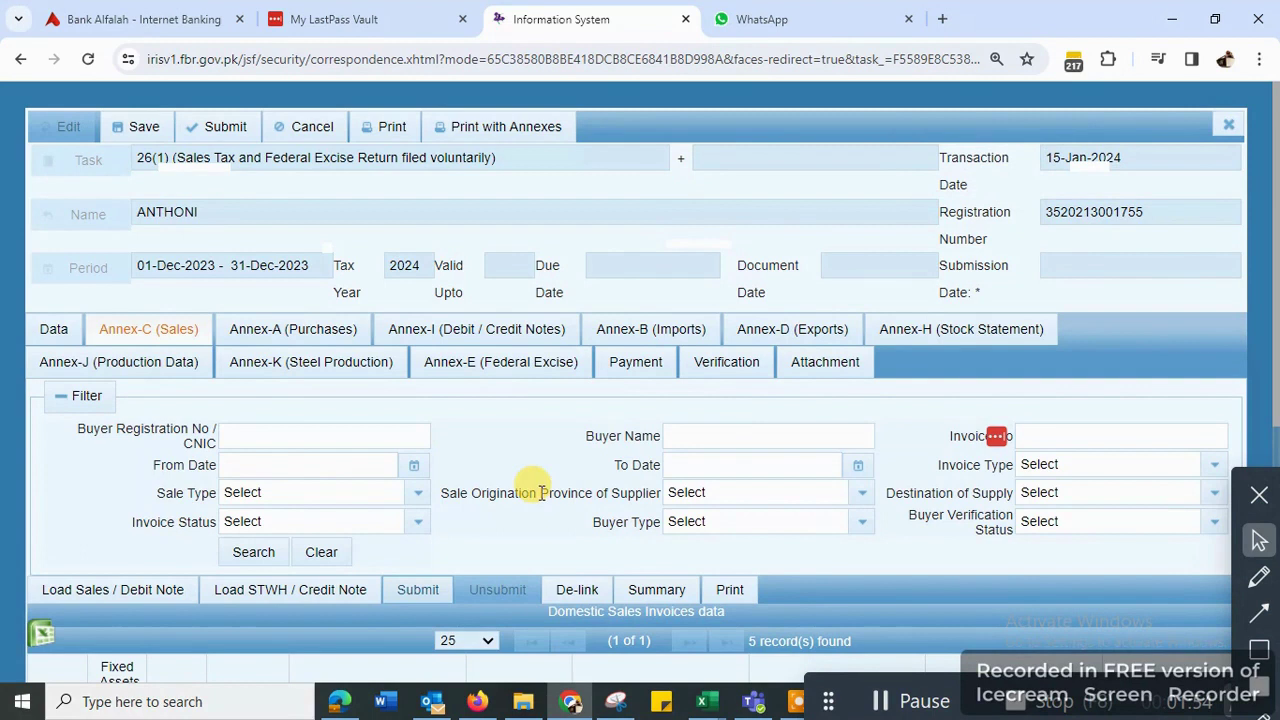
scroll(578, 376, "down", 1)
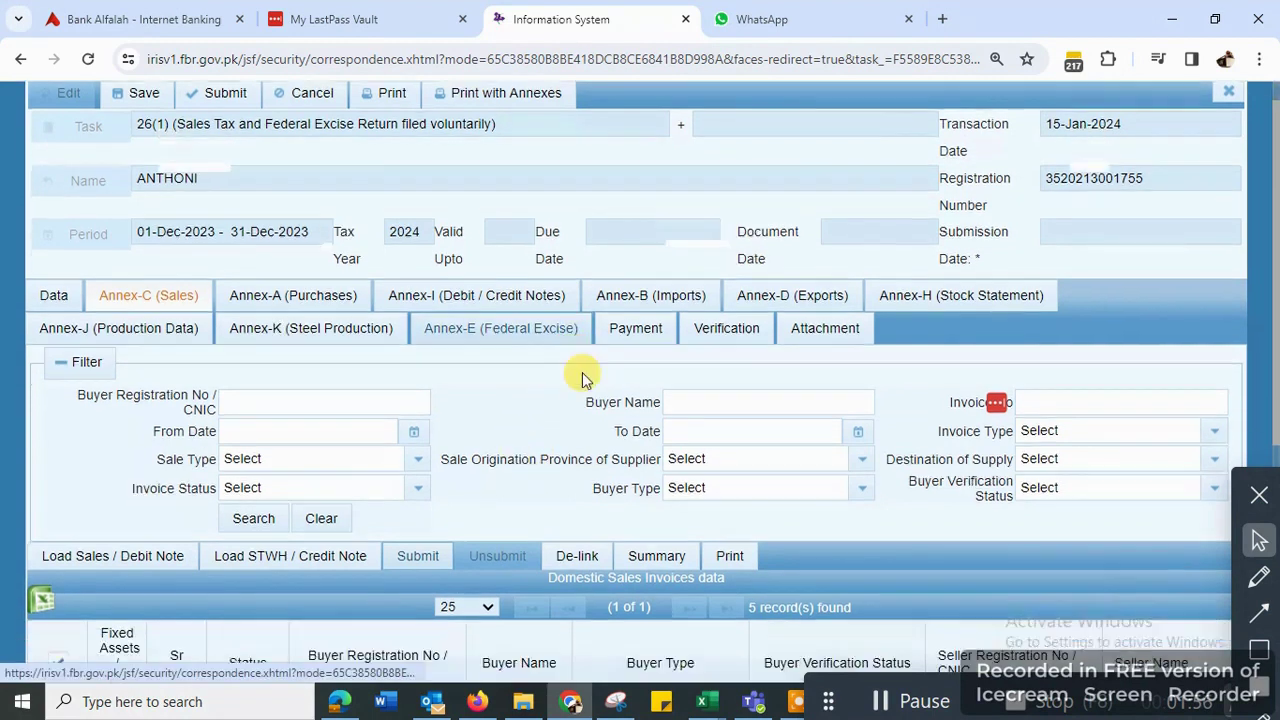
scroll(585, 376, "up", 1)
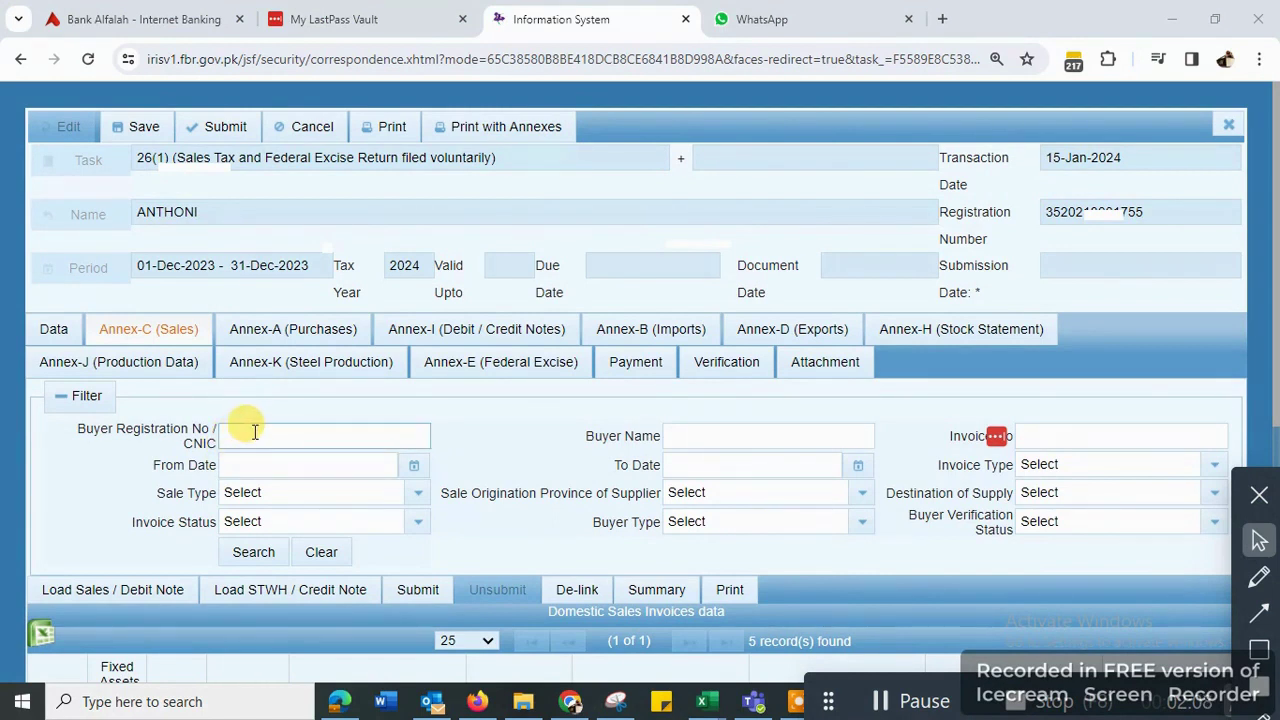
- Close the return without saving and go back to the Sales Ledger invoice list
left_click(1222, 128)
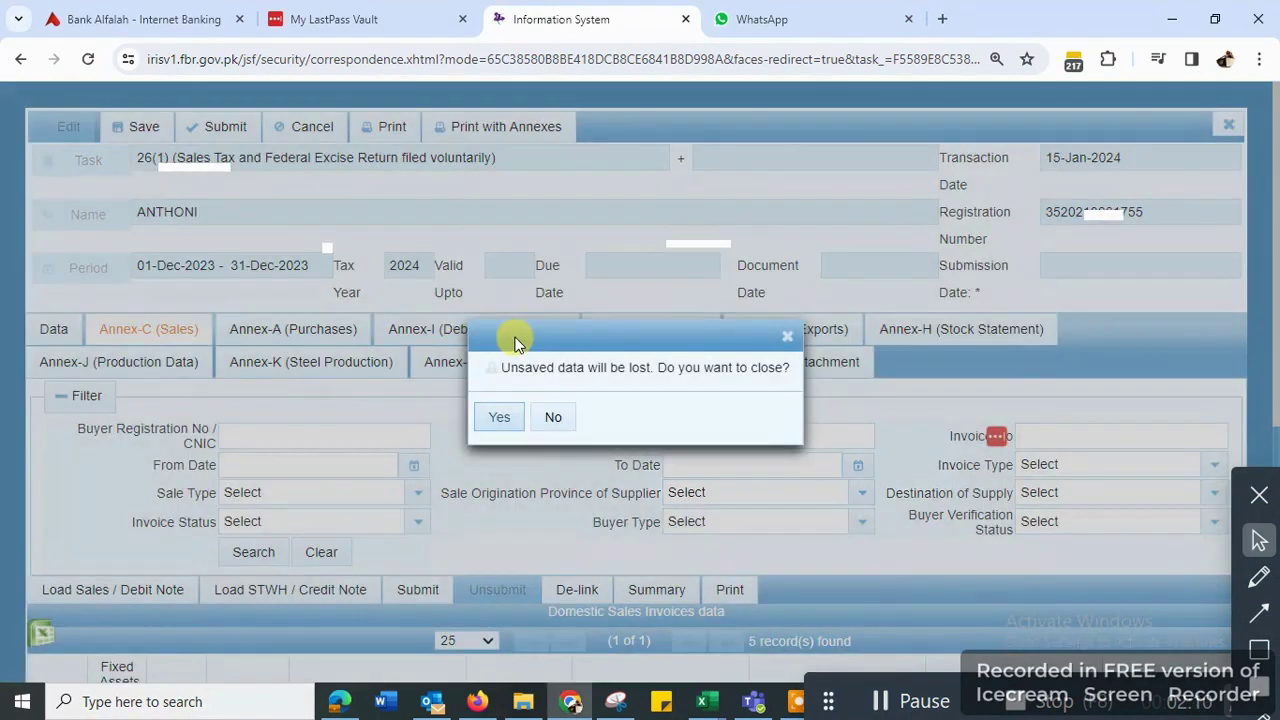
left_click(500, 418)
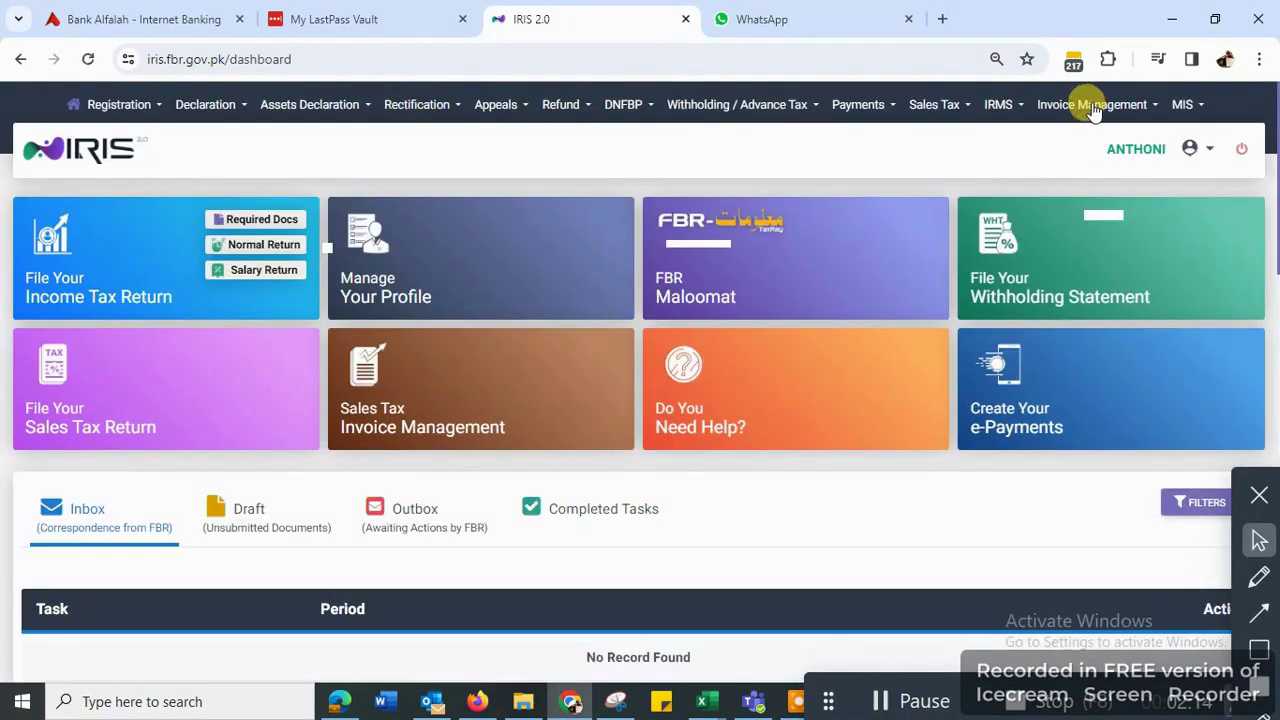
left_click(1093, 108)
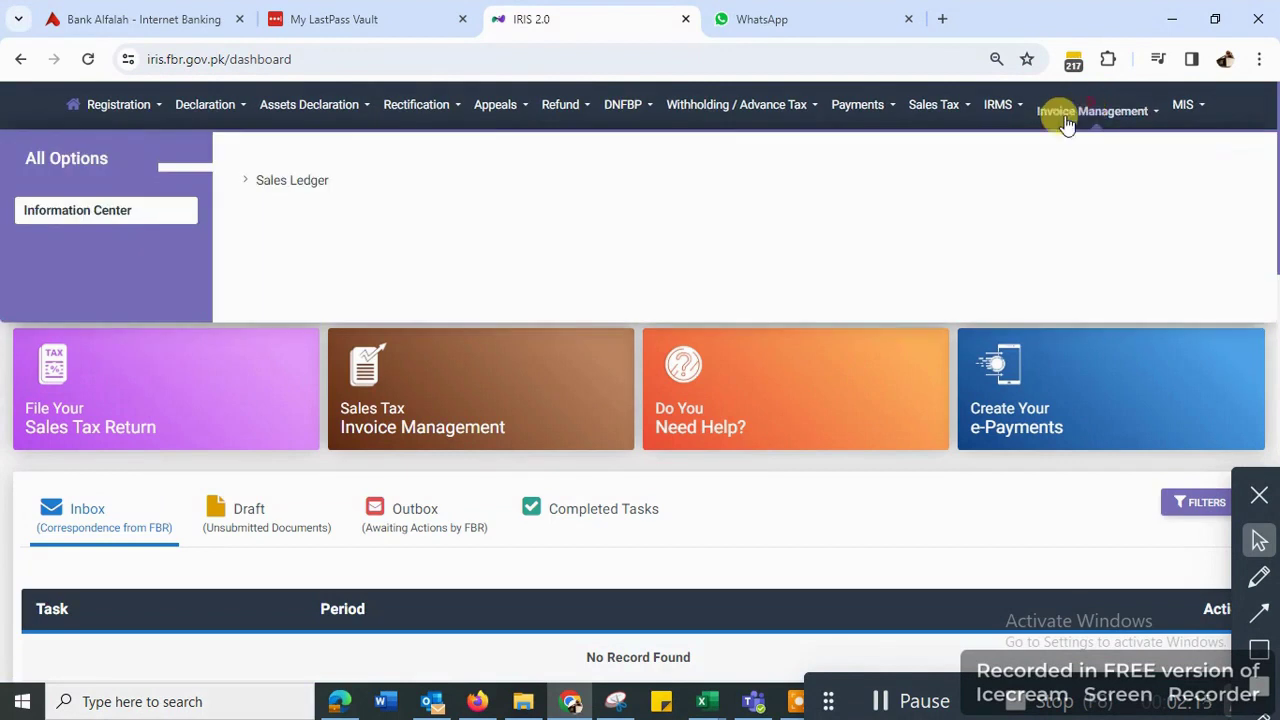
left_click(285, 180)
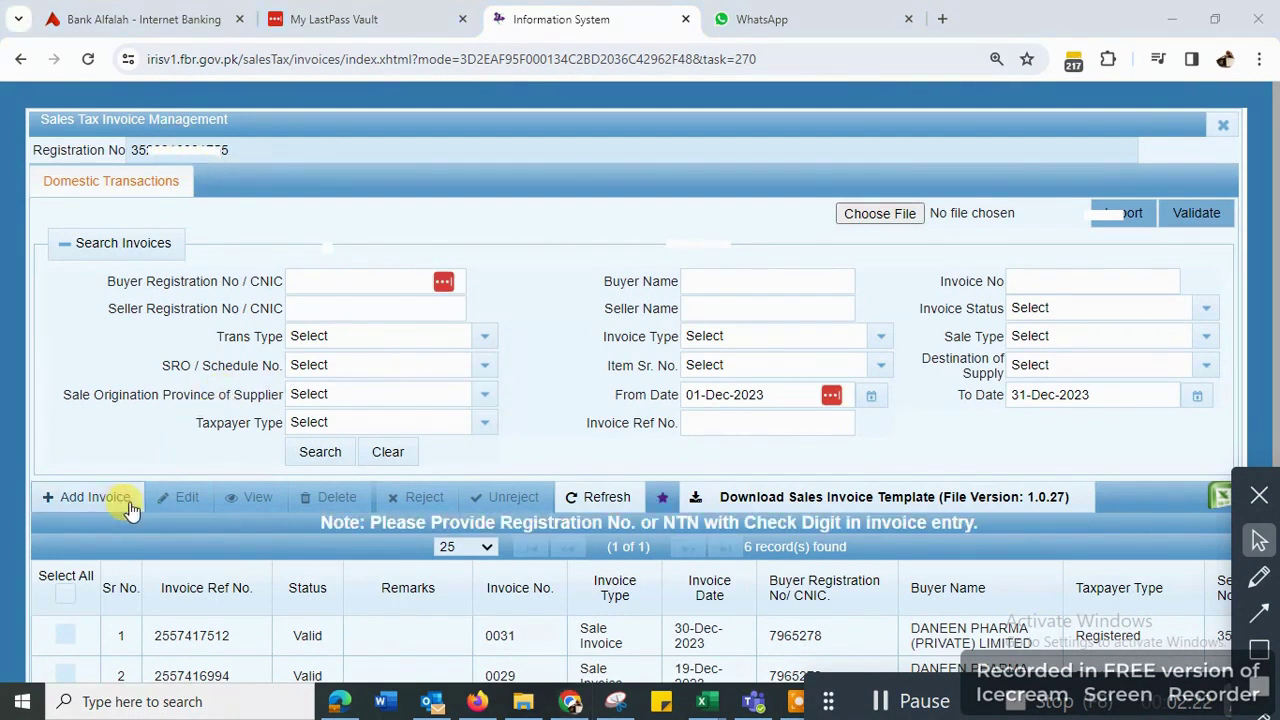
- Start a new purchase invoice: seller 99999999 Unregistered Local Purchase, type Purchase Invoice
left_click(91, 508)
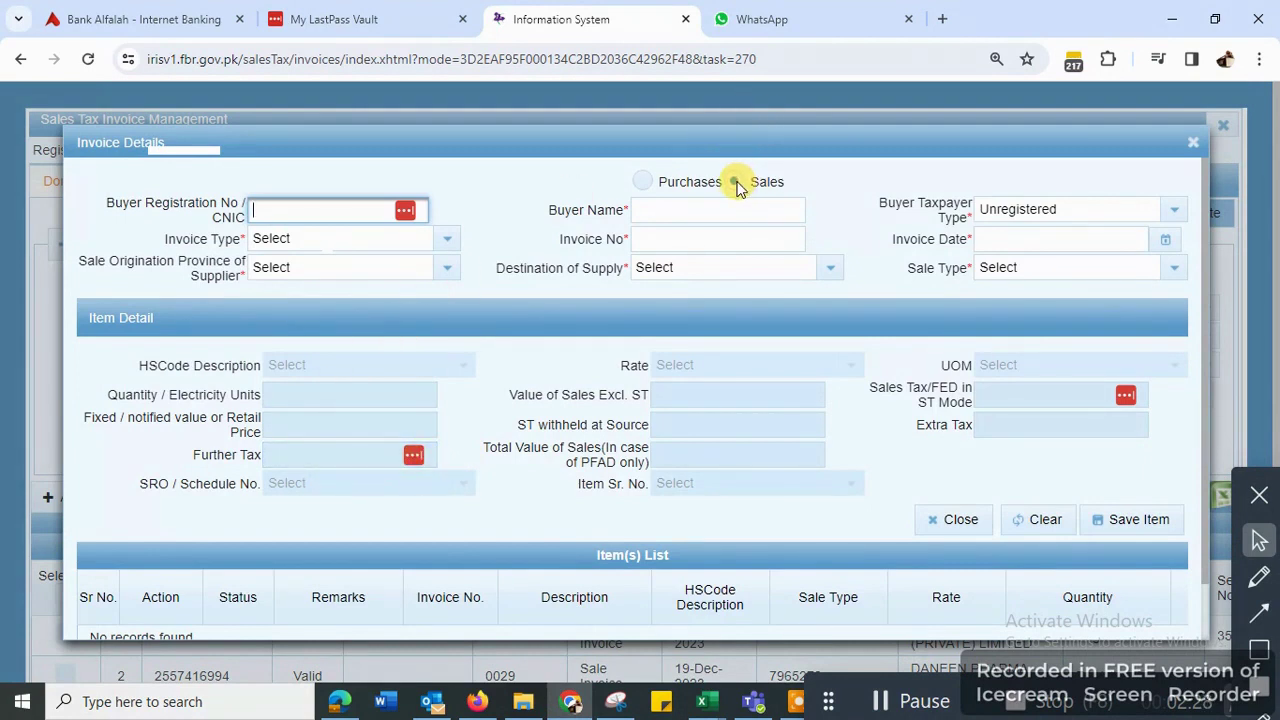
left_click(643, 181)
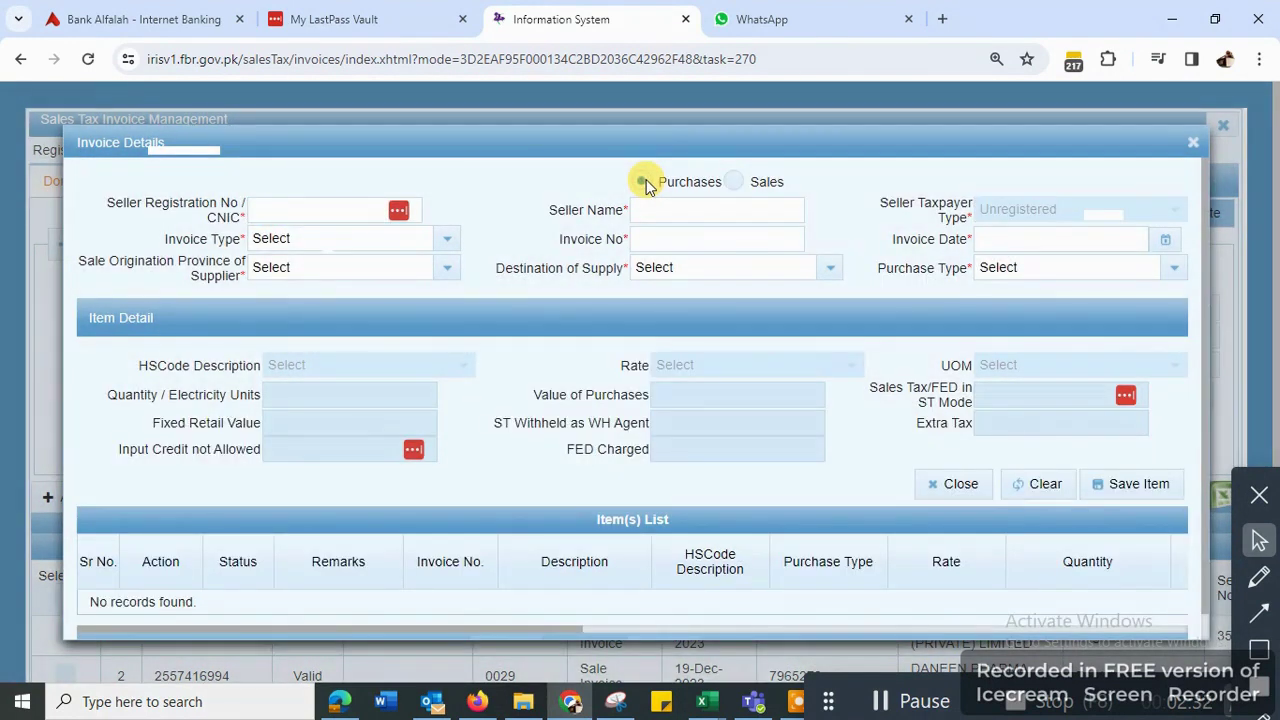
left_click(263, 209)
type("99999999")
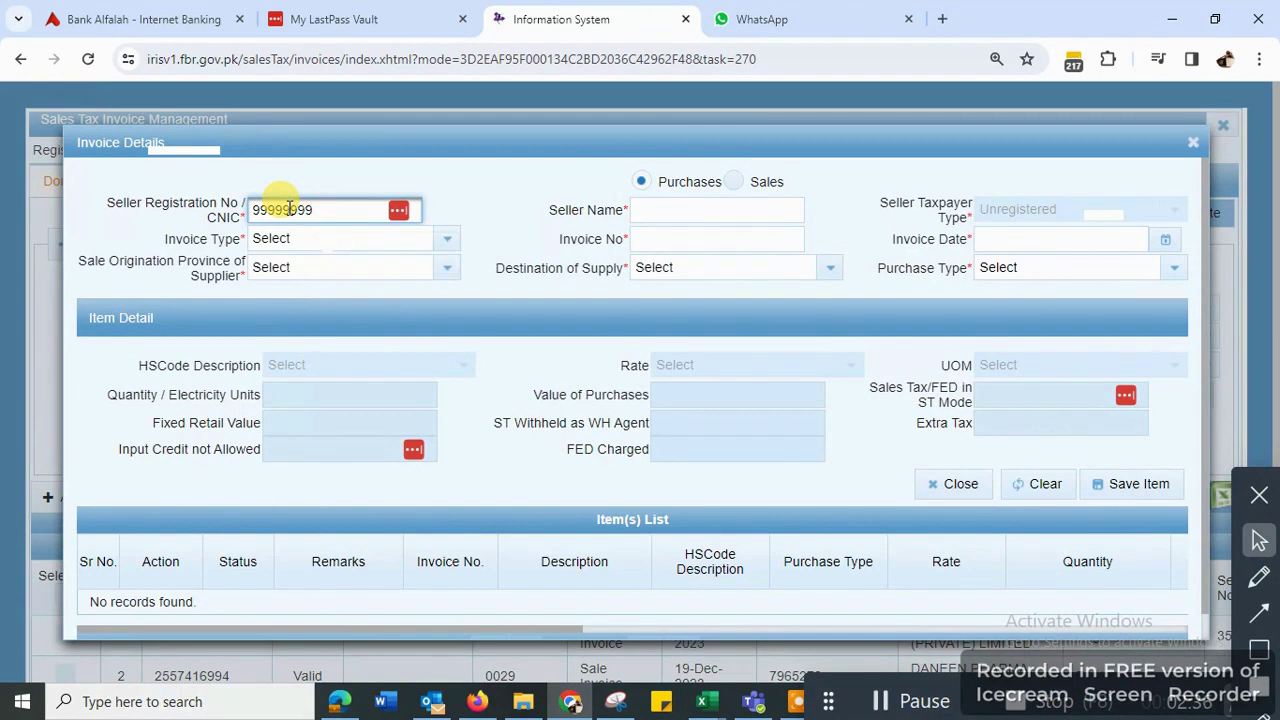
left_click(494, 200)
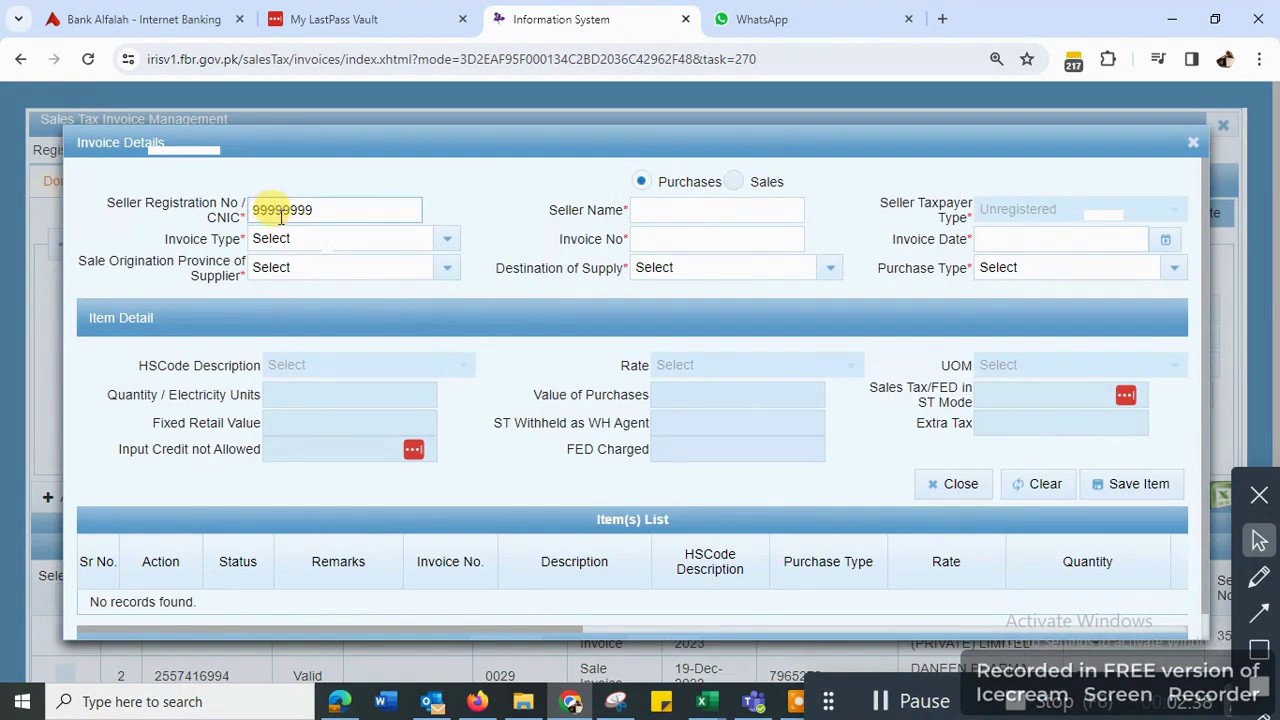
left_click(664, 212)
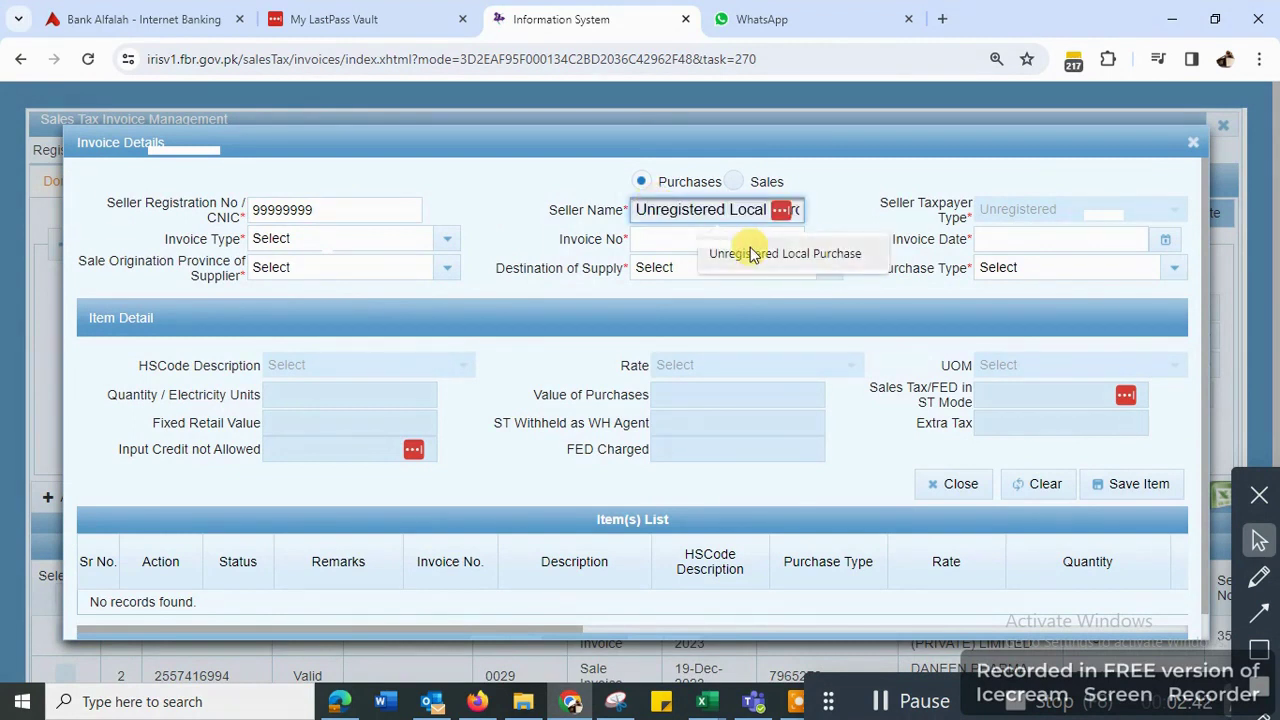
left_click(742, 251)
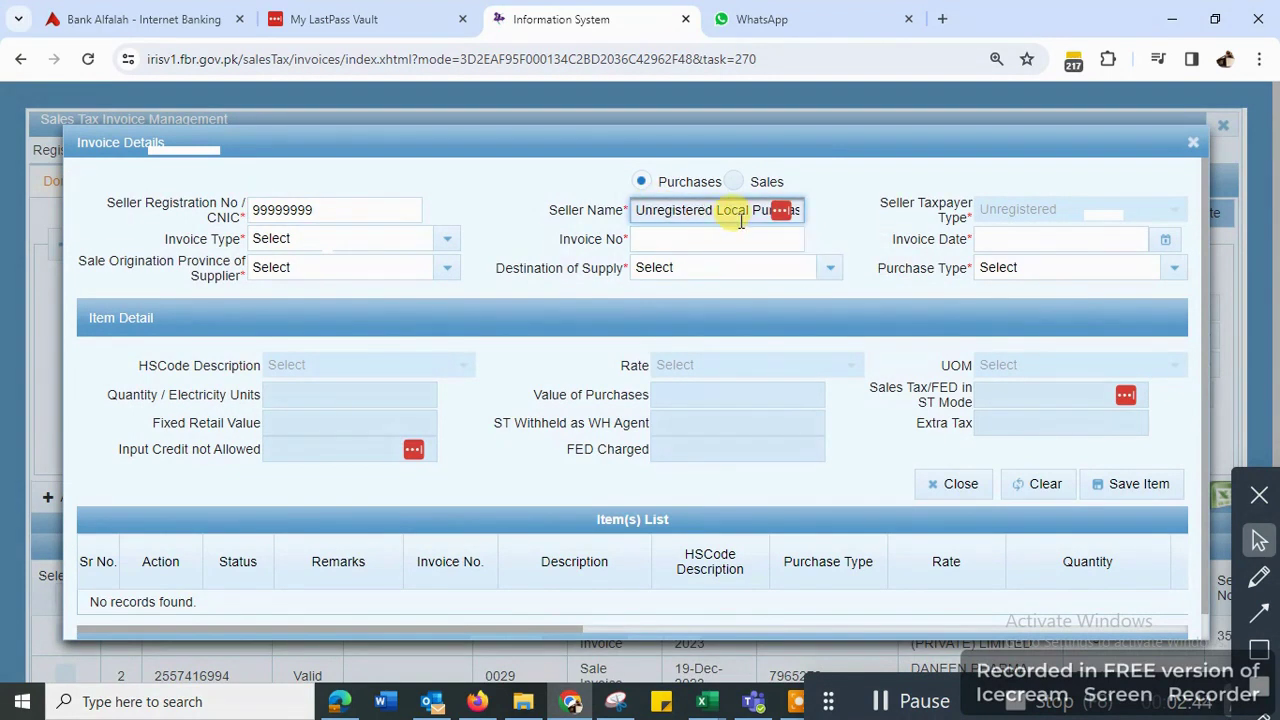
left_click(445, 240)
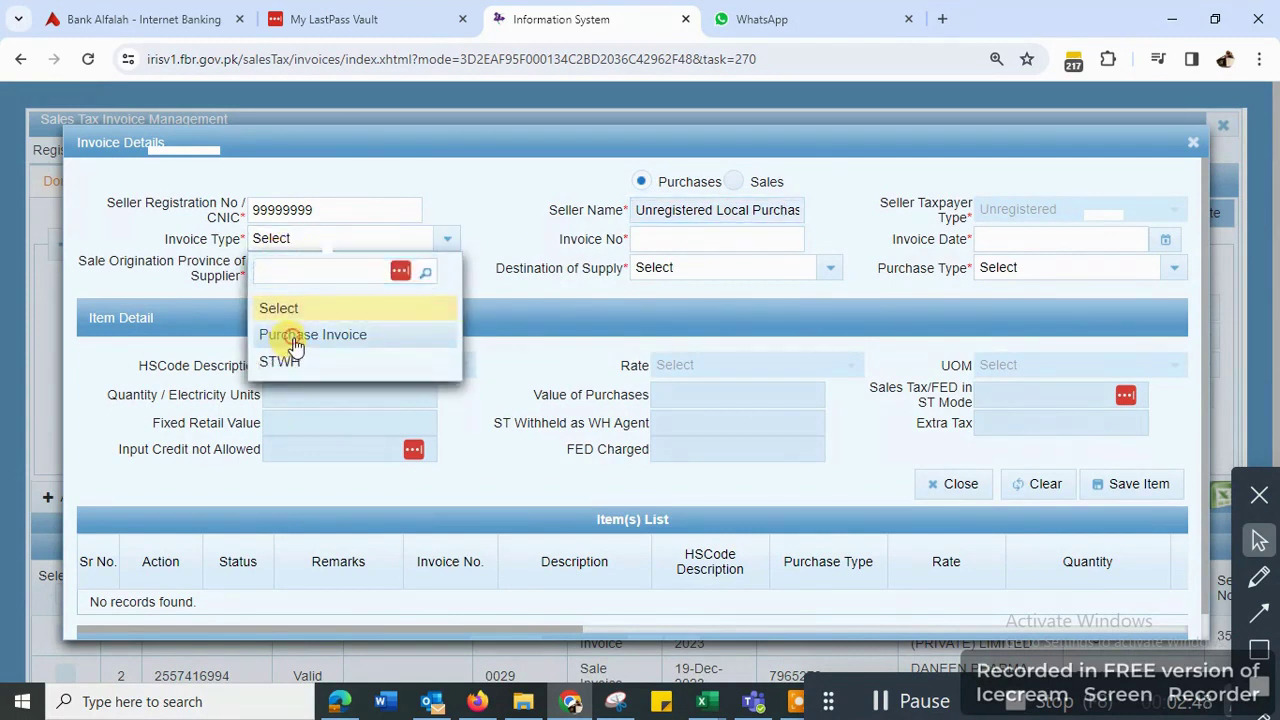
left_click(295, 340)
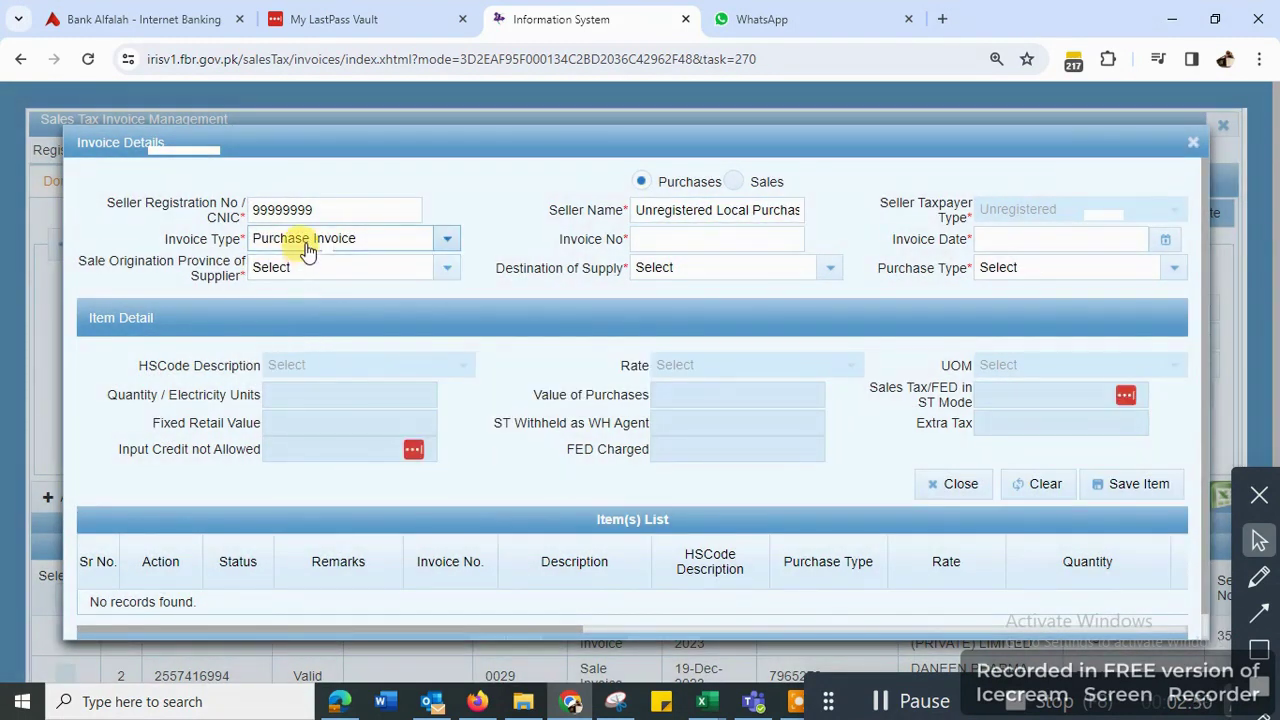
left_click(696, 241)
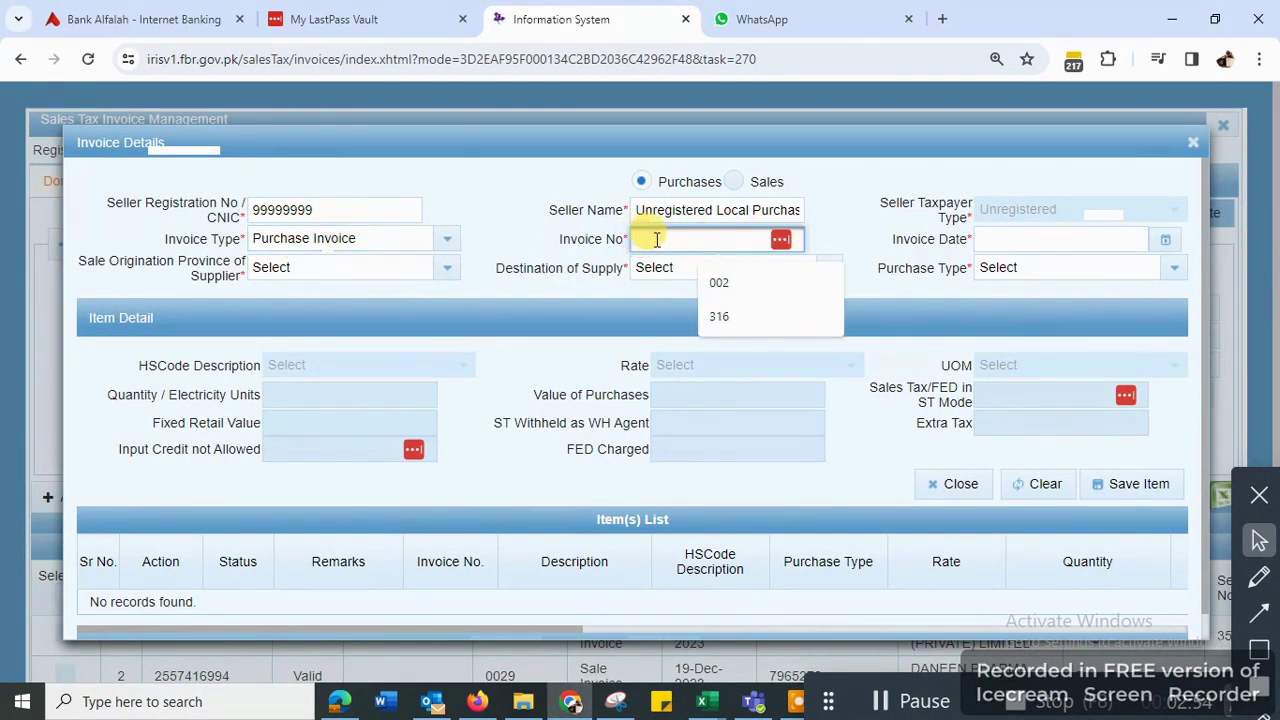
- Enter invoice number 0121 dated 6 December 2023
type("0121")
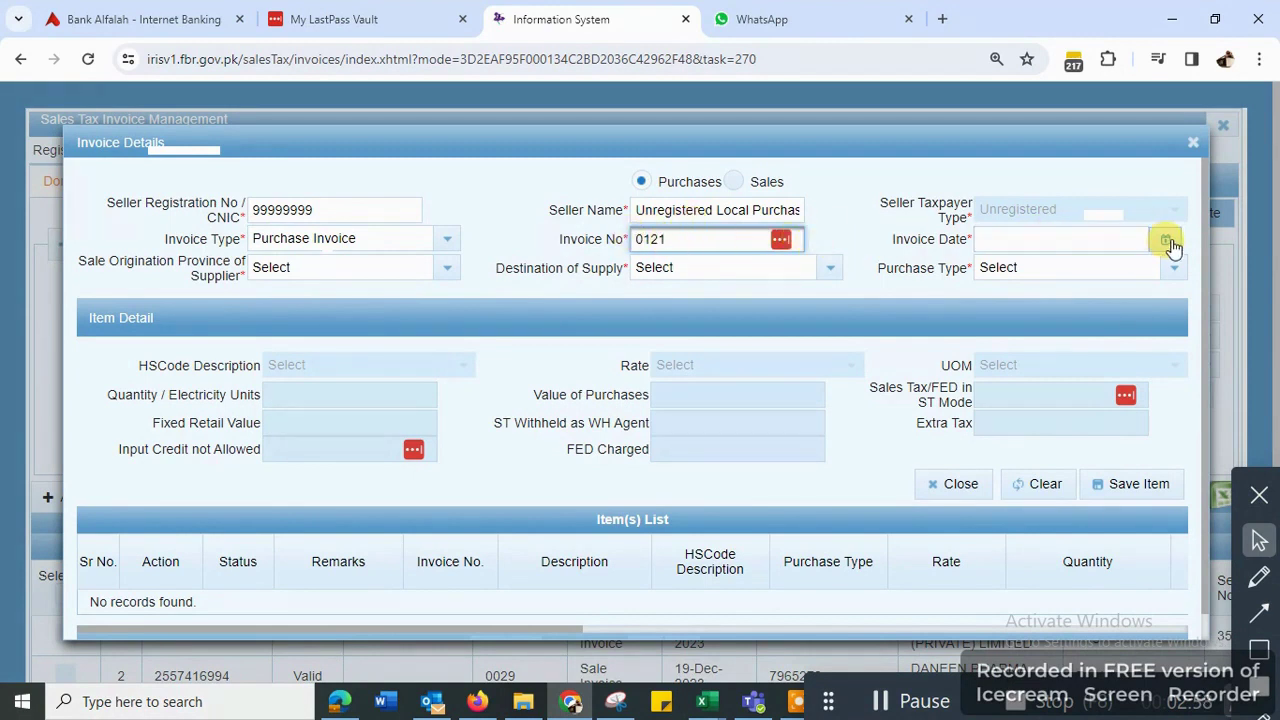
left_click(1166, 242)
left_click(1143, 270)
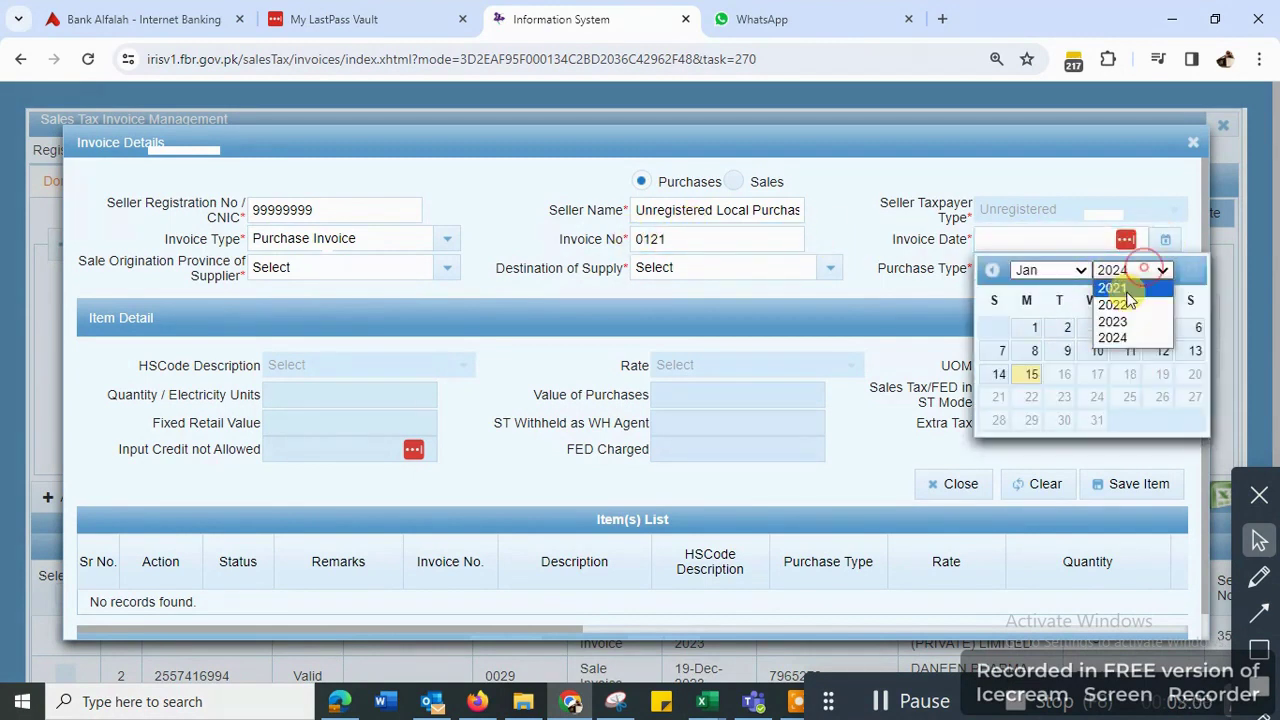
left_click(1118, 321)
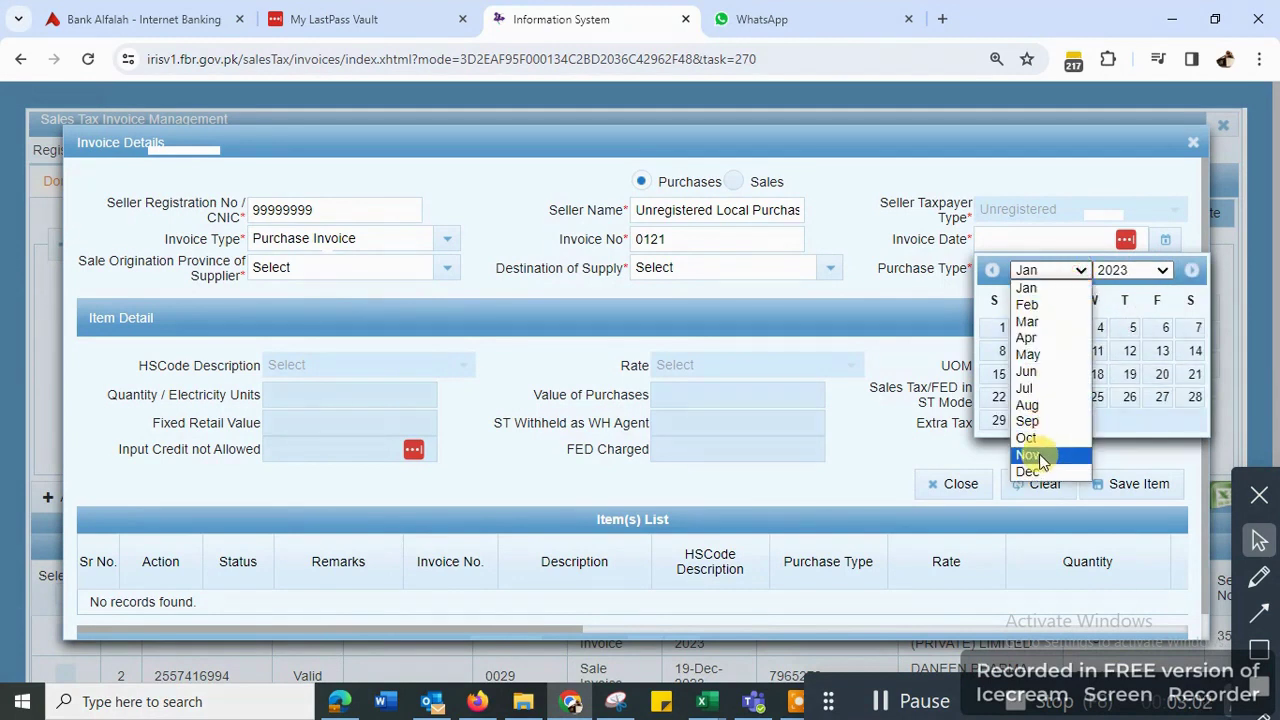
left_click(1030, 470)
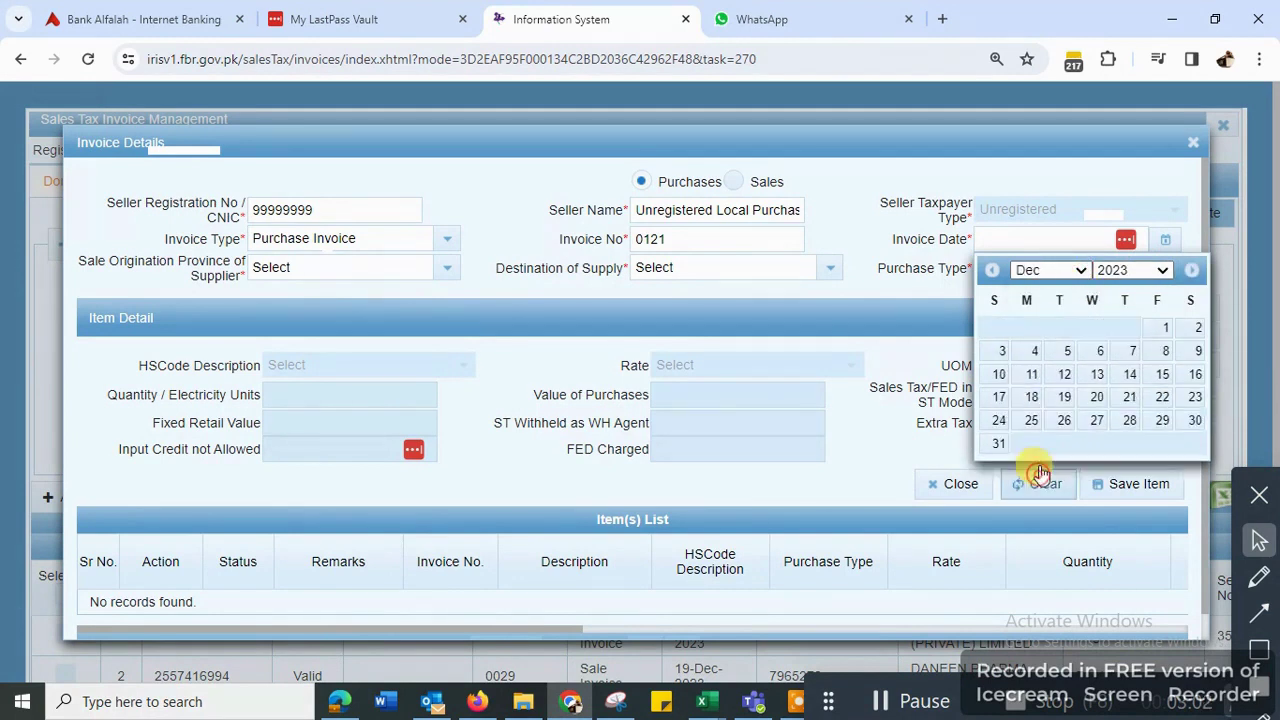
left_click(1098, 352)
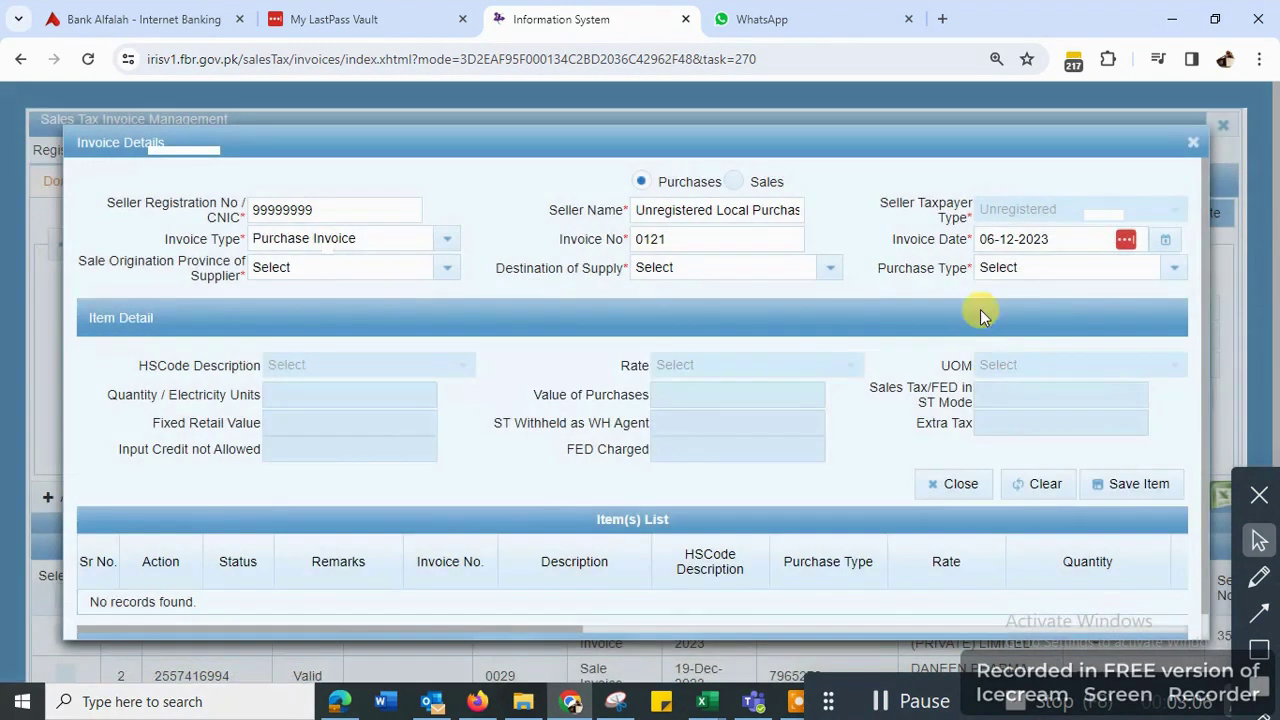
- Set PUNJAB as origin and destination province and Goods at standard rate as purchase type
left_click(448, 270)
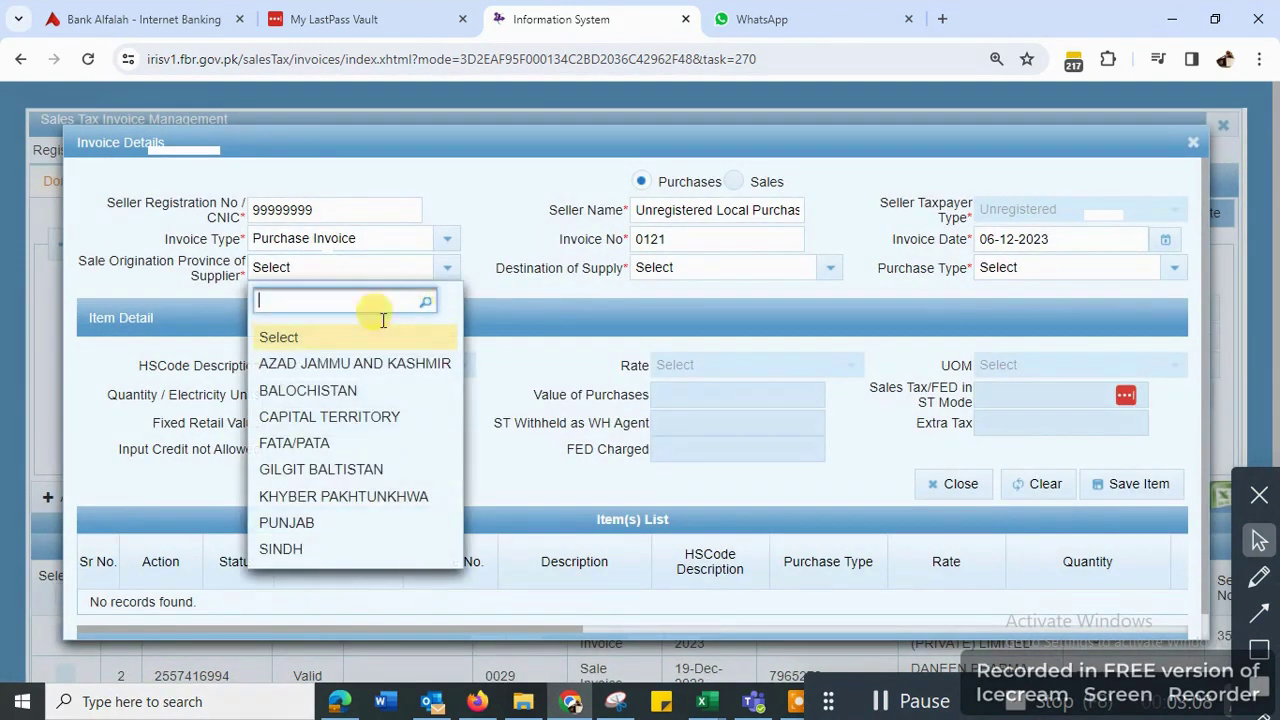
left_click(286, 522)
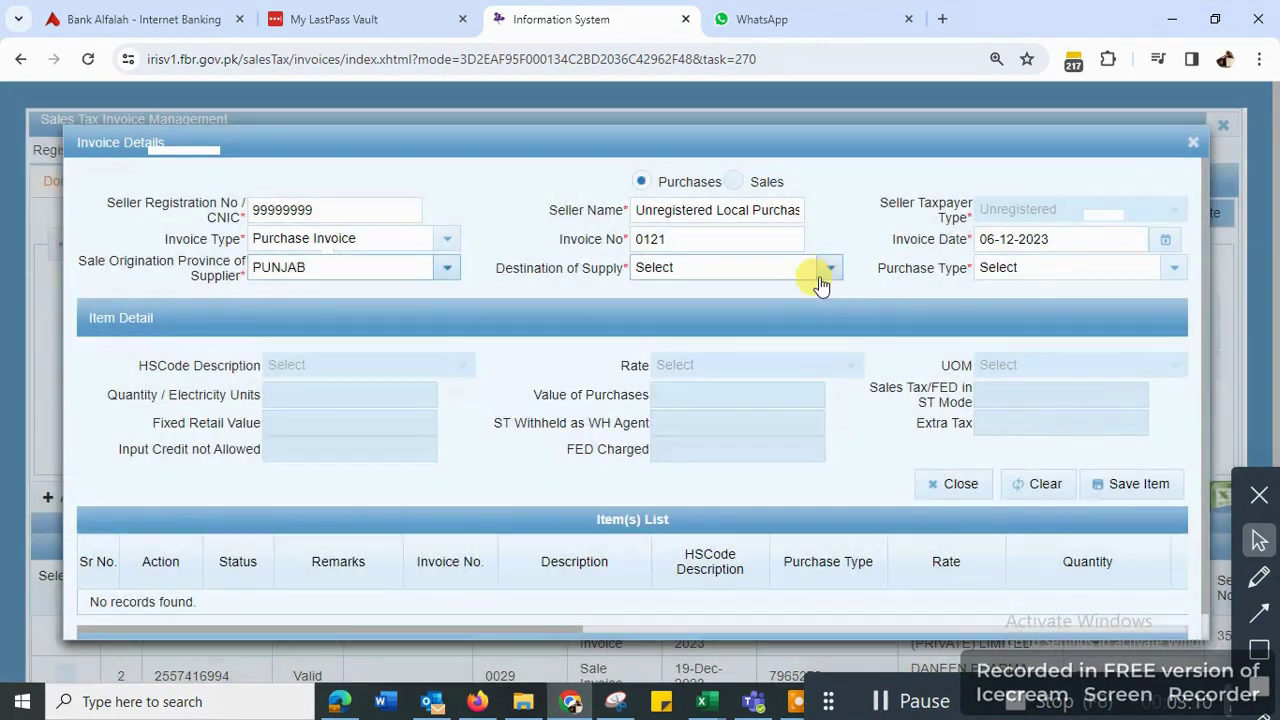
left_click(829, 267)
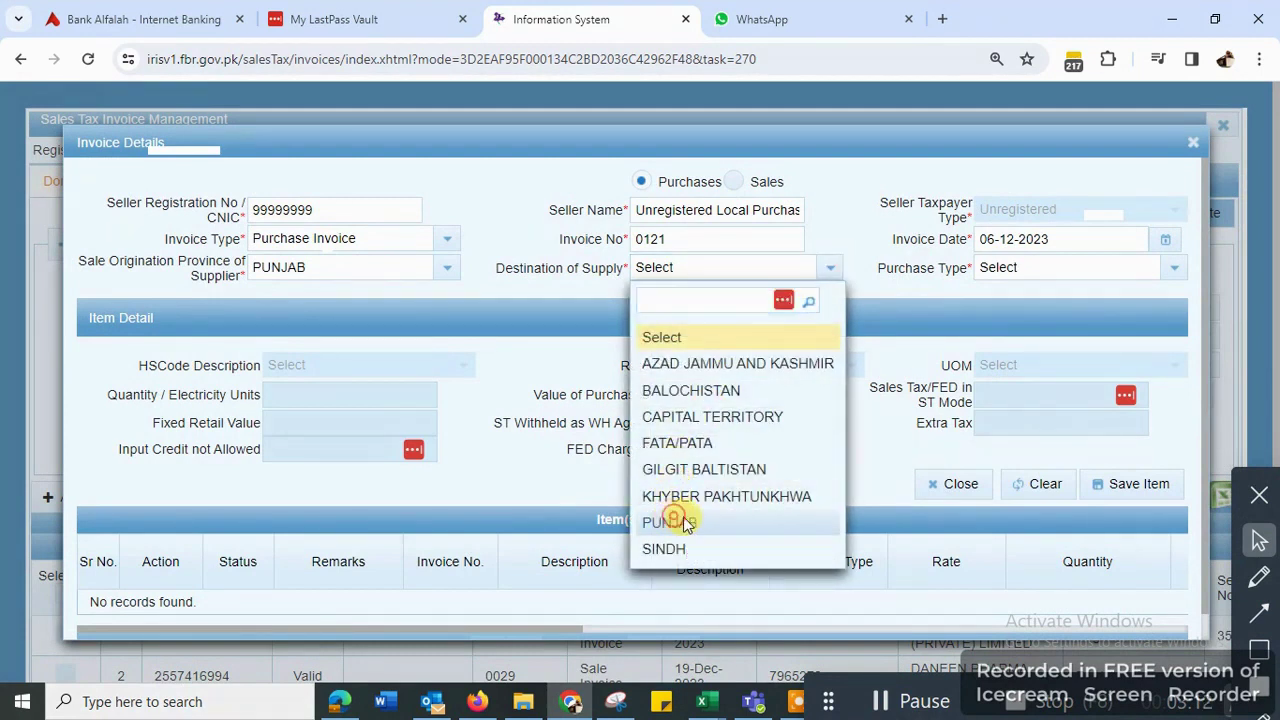
left_click(672, 522)
left_click(1171, 268)
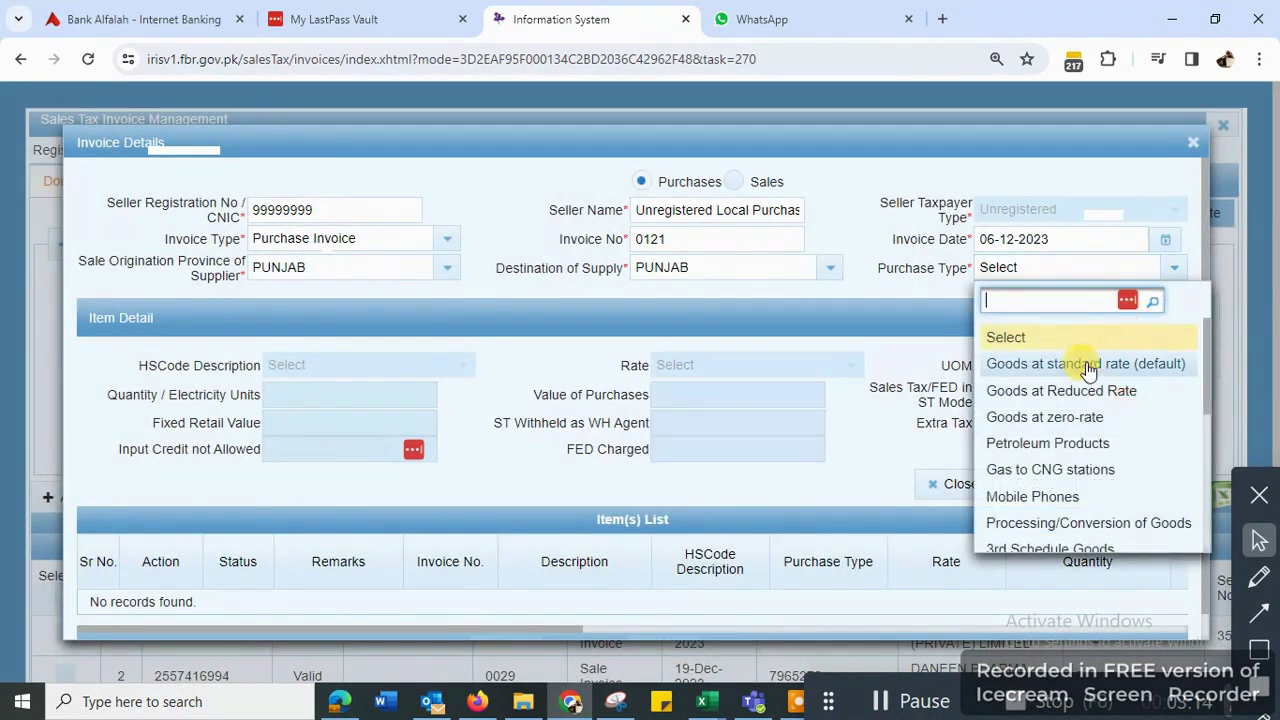
left_click(1086, 364)
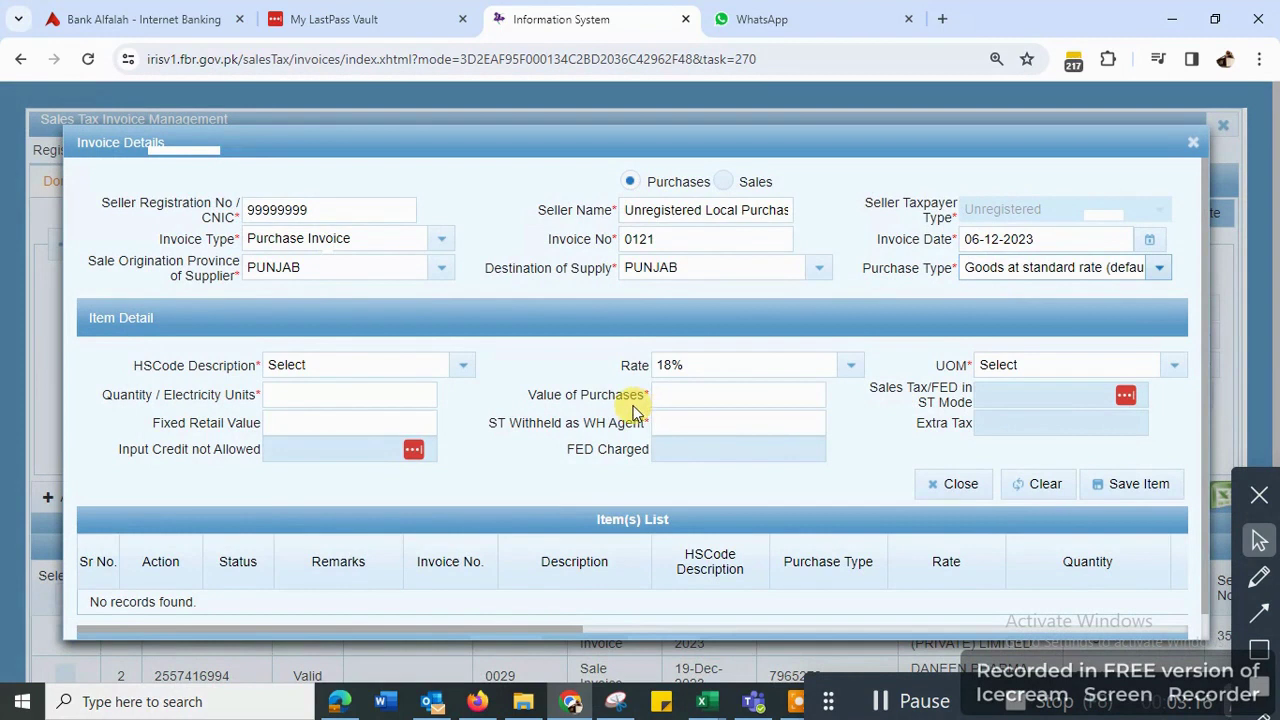
left_click(331, 368)
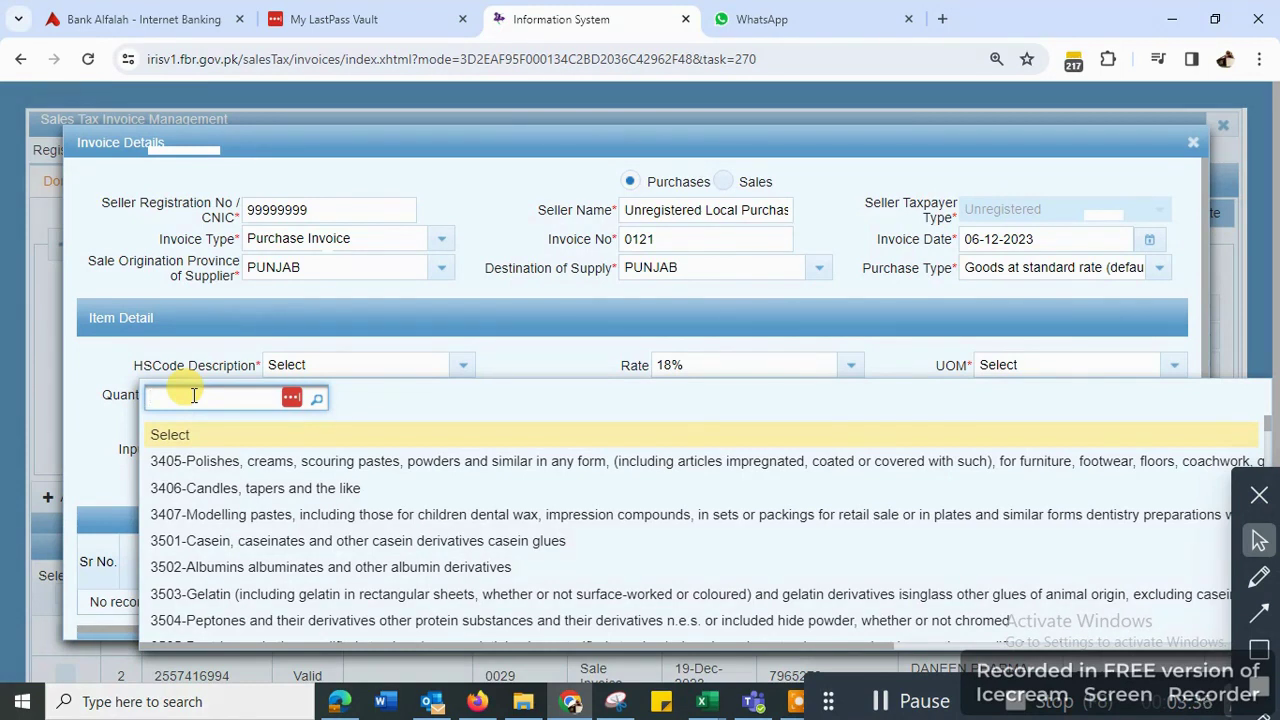
- Save an item line for HS code 3805: 25 Numbers, pieces, units valued at 52,500
type("3805")
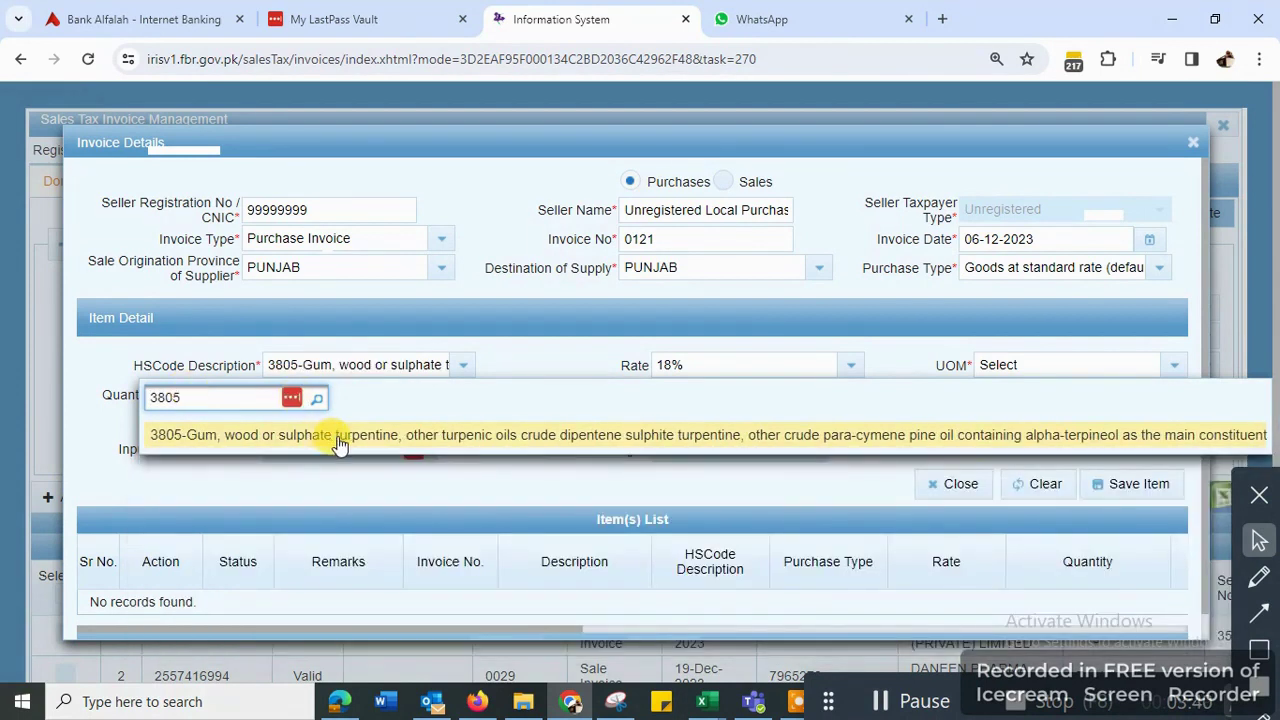
left_click(338, 440)
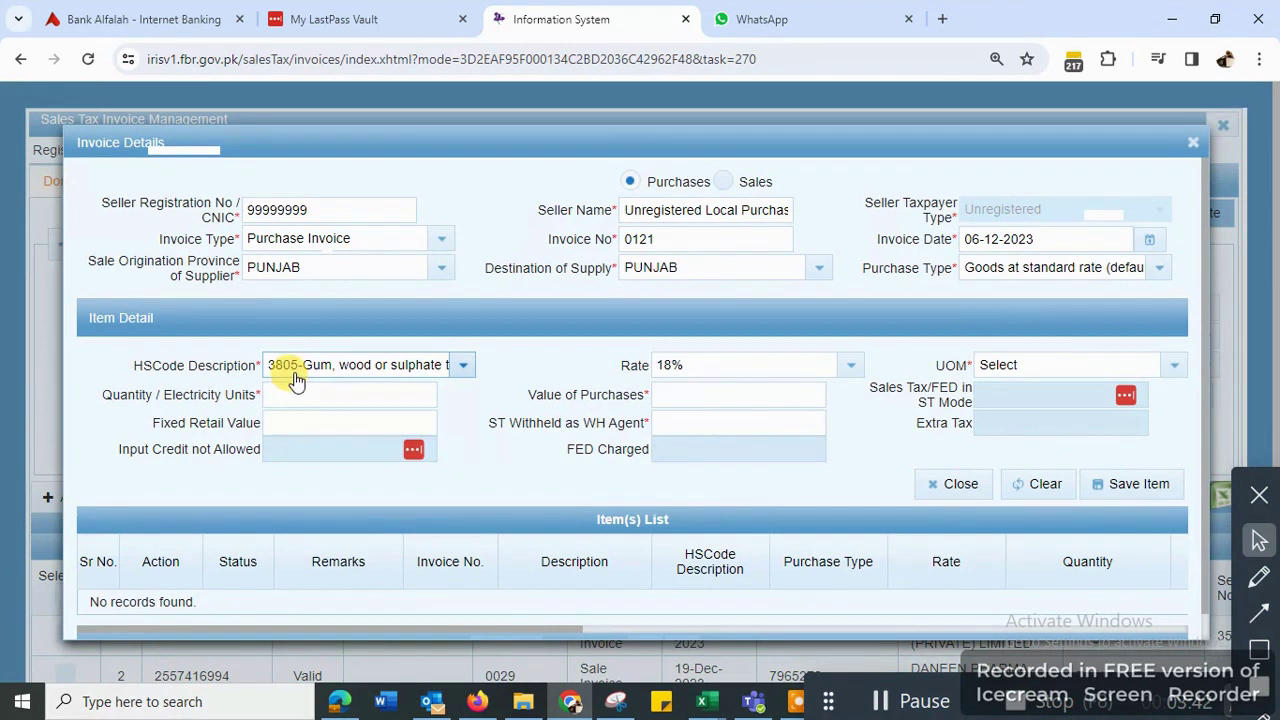
left_click(1173, 365)
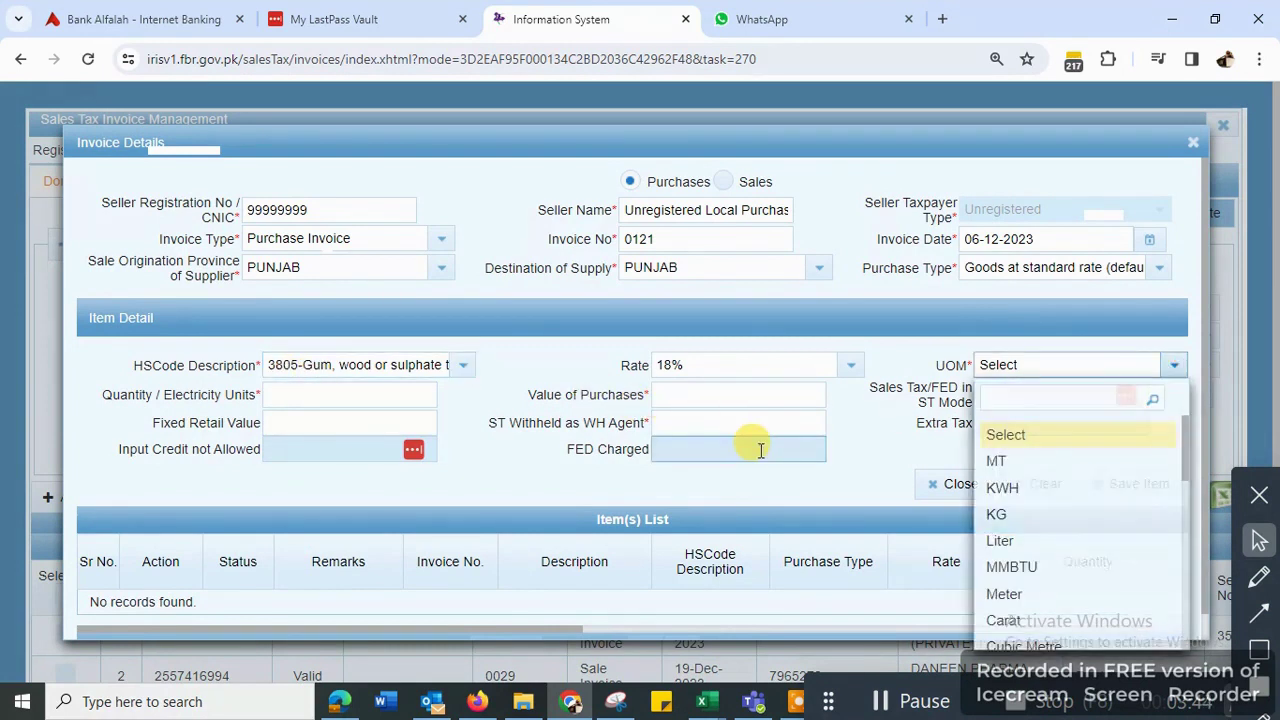
type("pi")
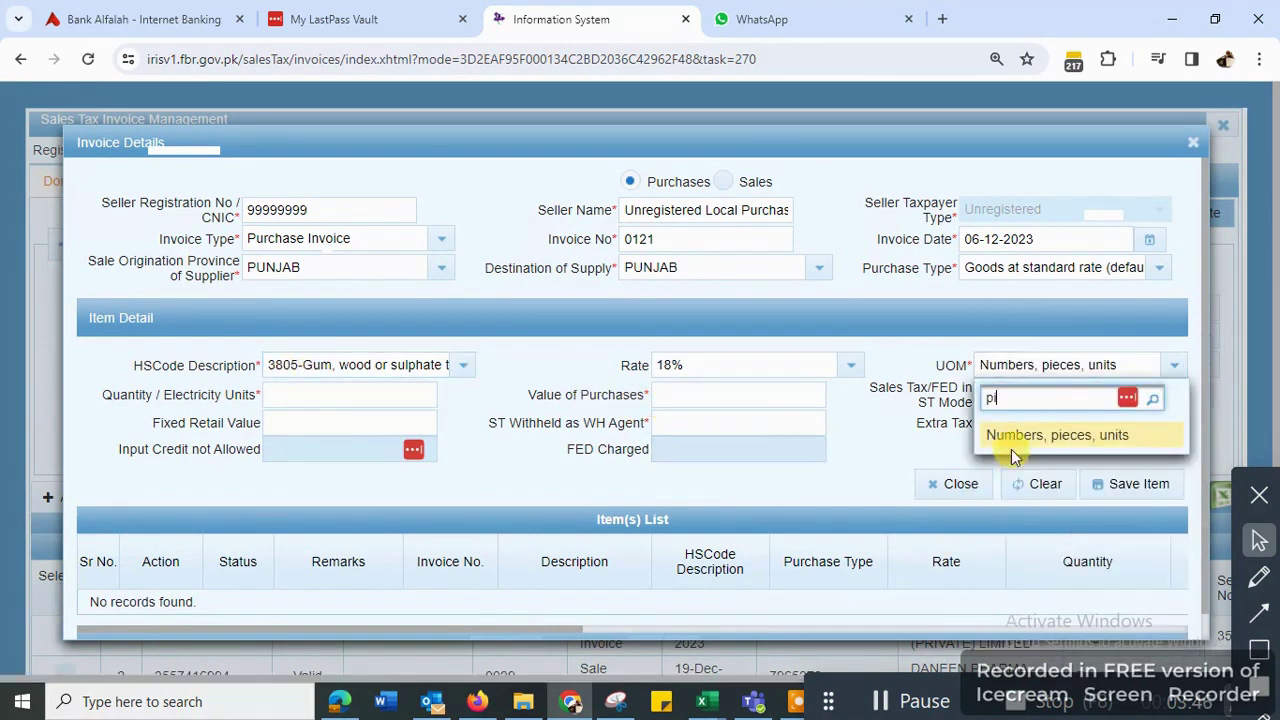
left_click(1011, 440)
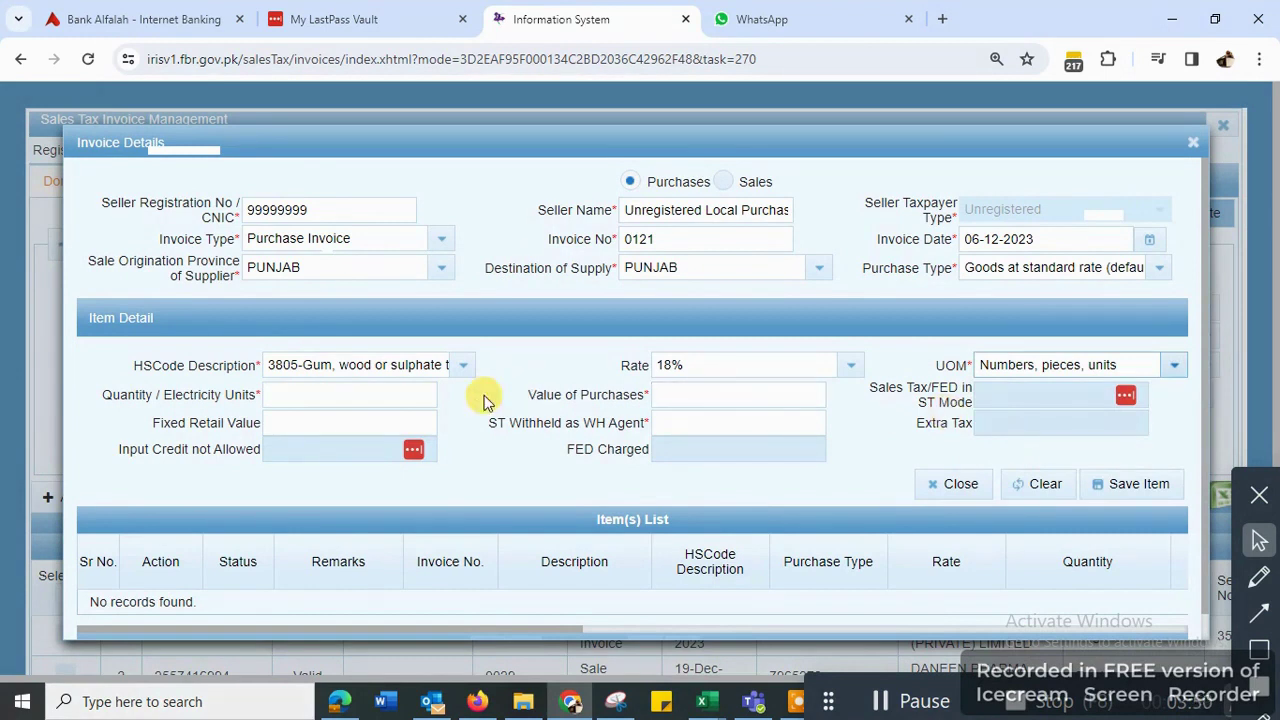
left_click(363, 391)
type("25")
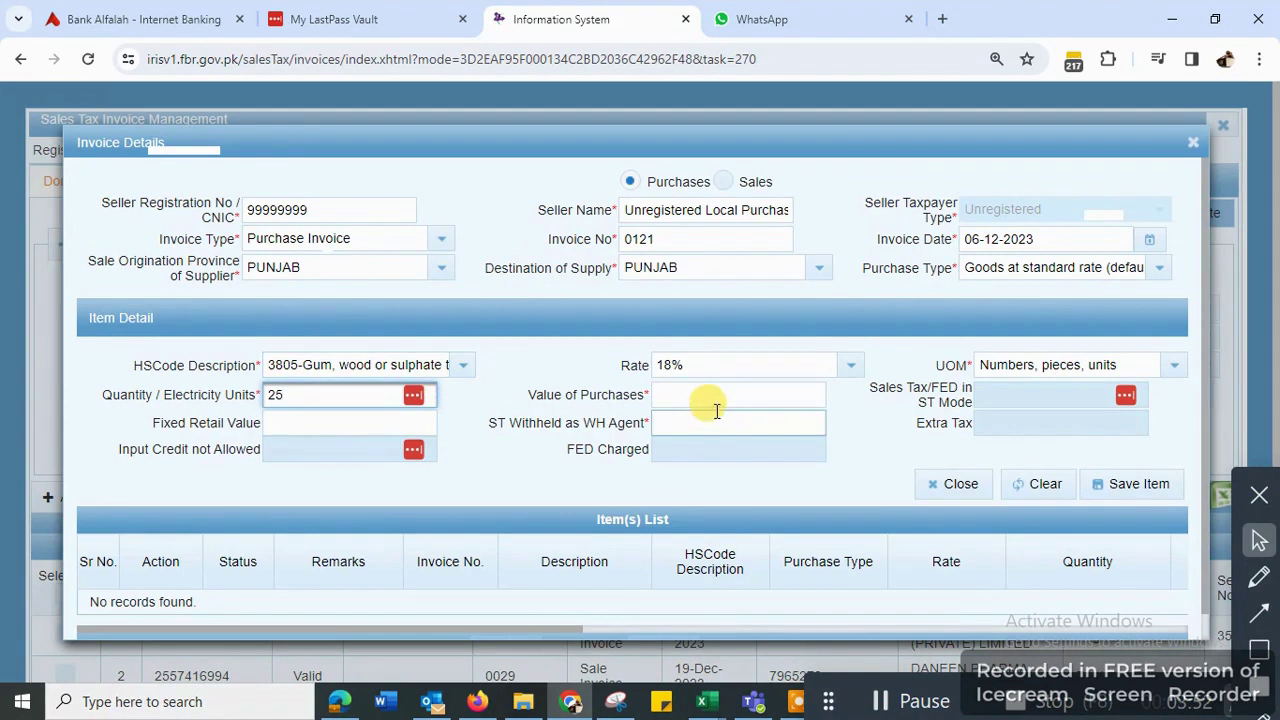
left_click(690, 395)
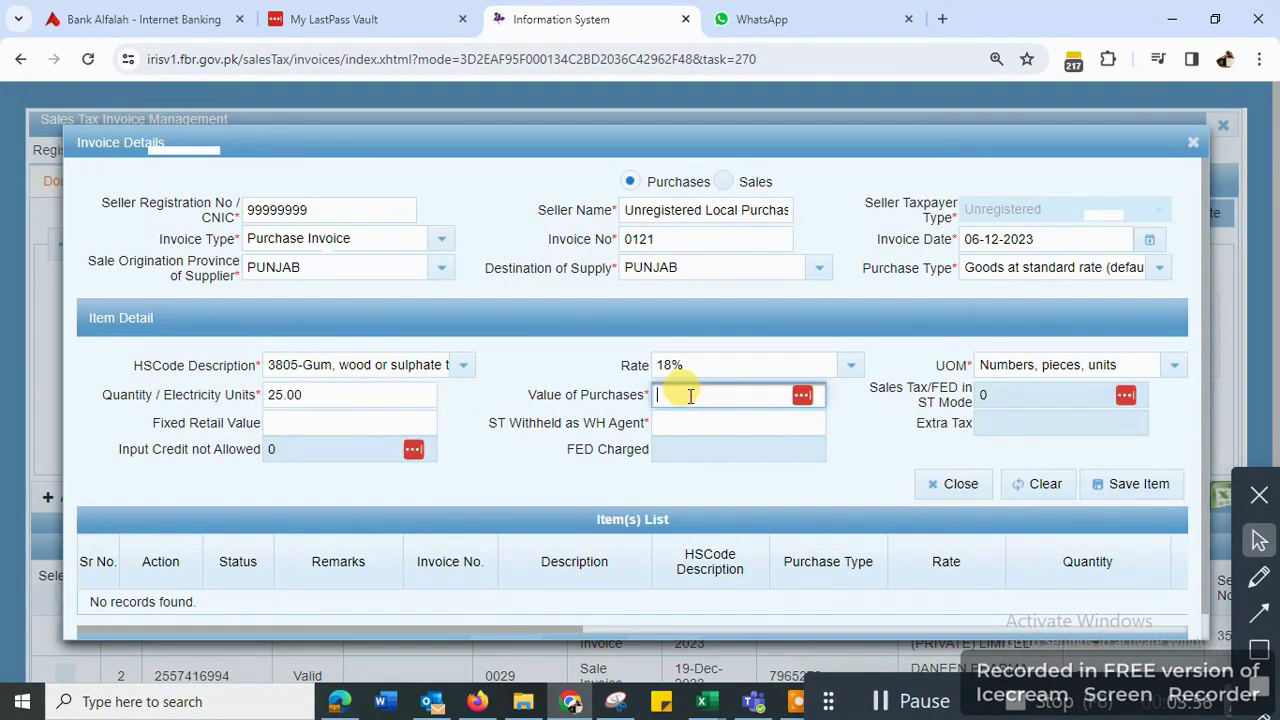
type("52500")
left_click(1133, 487)
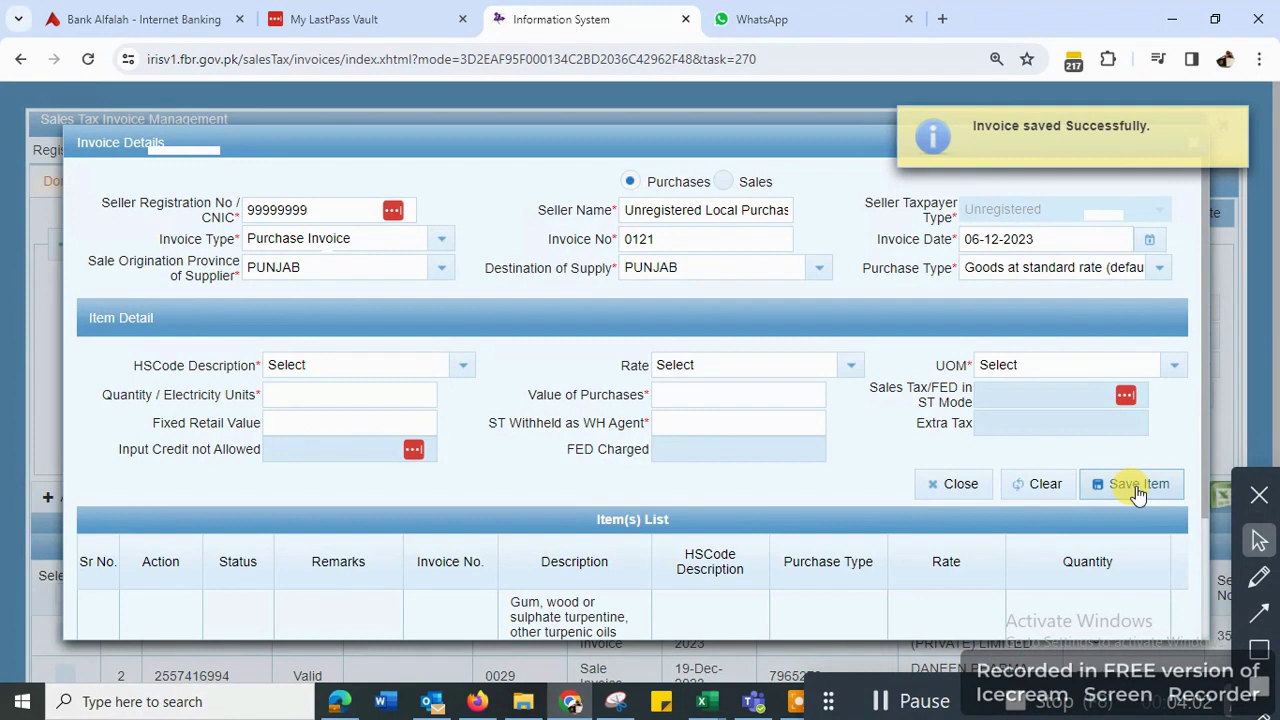
- Scroll the invoice grid to confirm invoice 0121 dated 06-Dec-2023 is listed as Valid
scroll(600, 540, "down", 1)
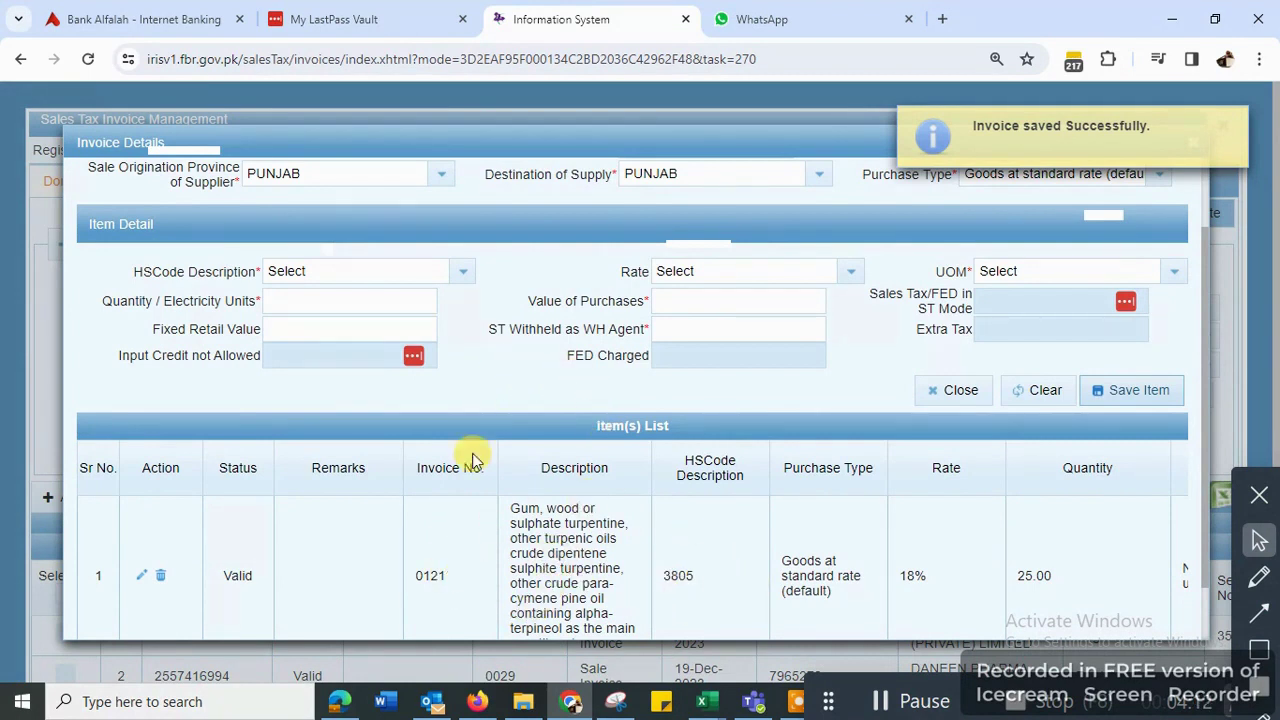
scroll(521, 397, "up", 1)
scroll(521, 397, "up", 2)
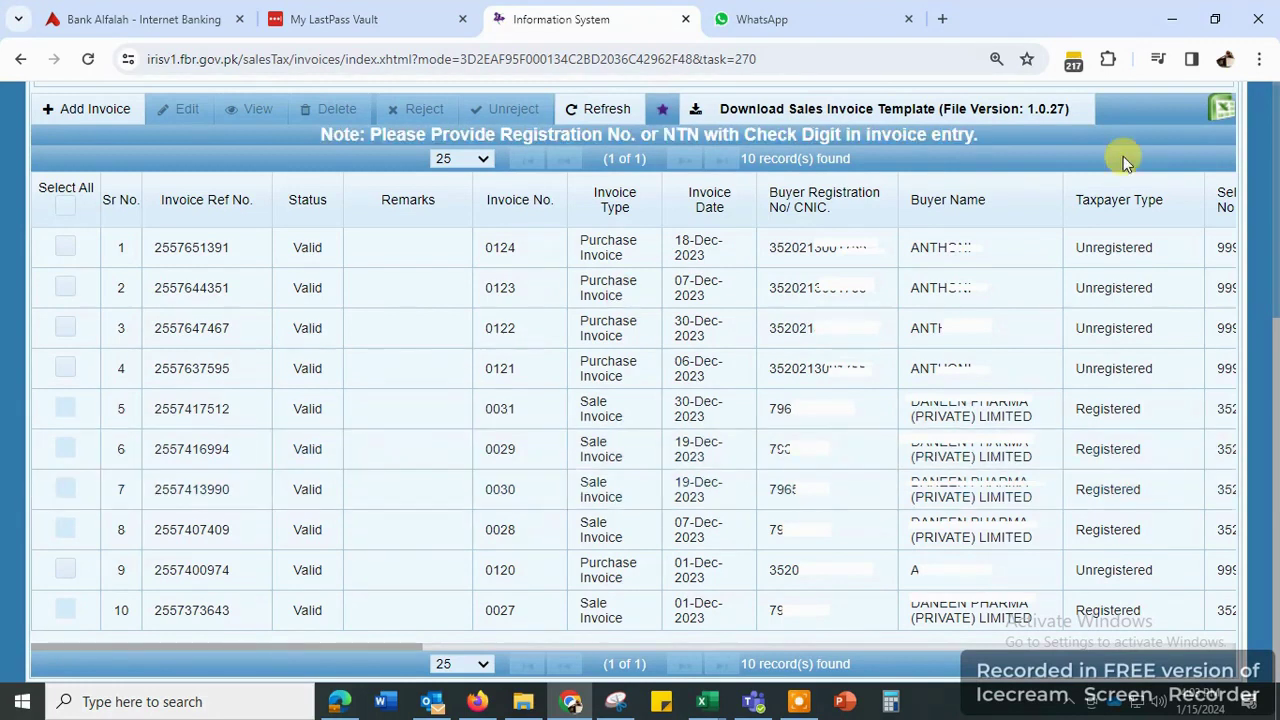
scroll(1171, 271, "up", 4)
- Return to the dashboard and open the return's Annex-A (Purchases) section
left_click(1226, 127)
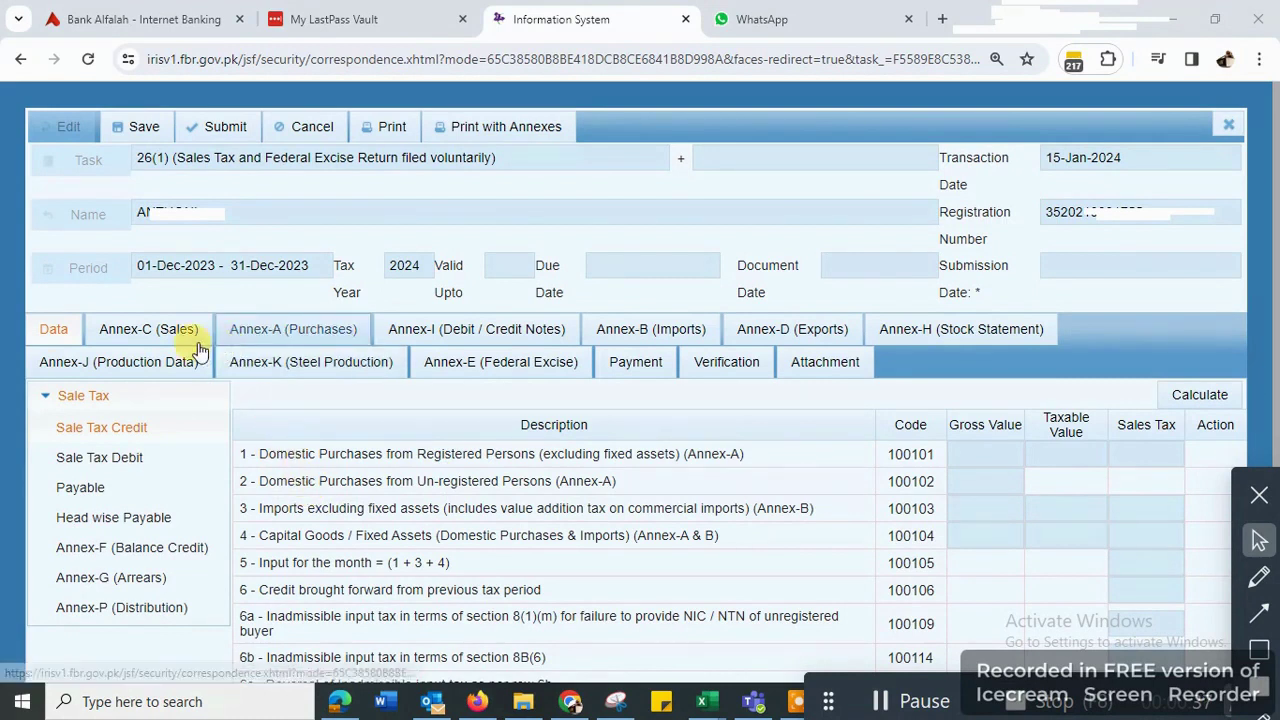
left_click(270, 340)
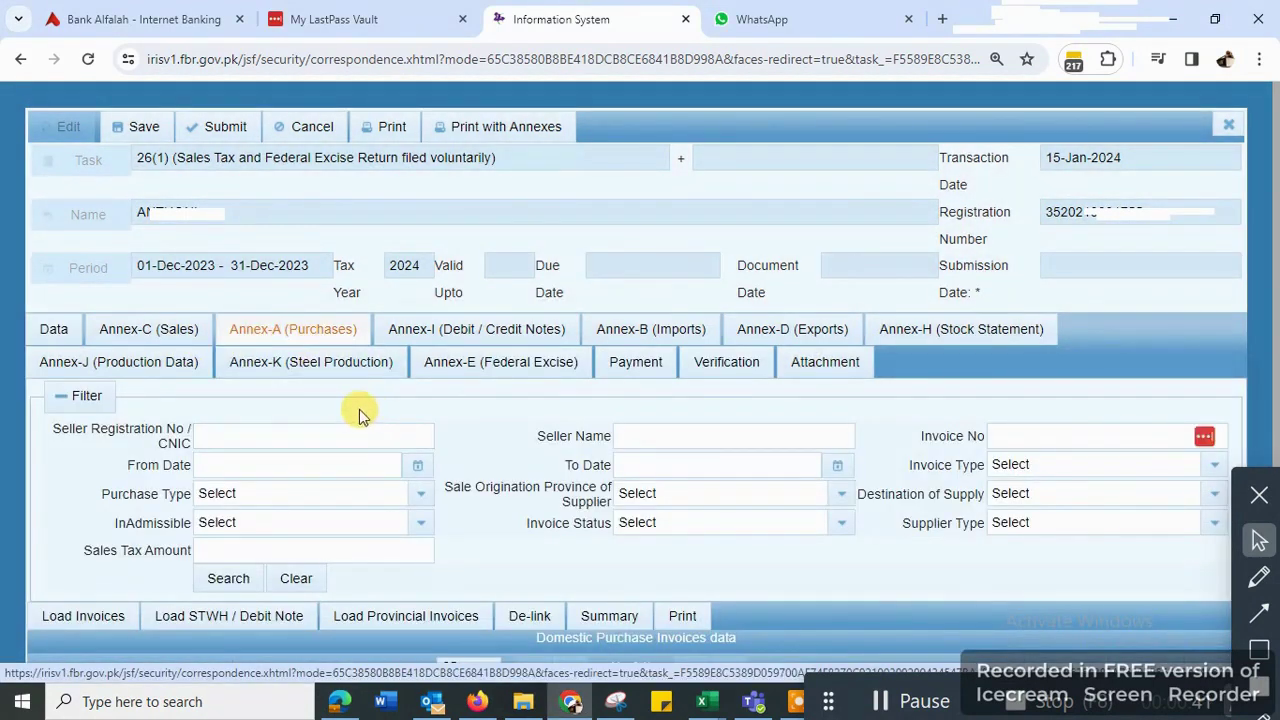
scroll(140, 500, "down", 2)
- Search the available purchase invoices, select all five and claim them into Annex-A
left_click(72, 492)
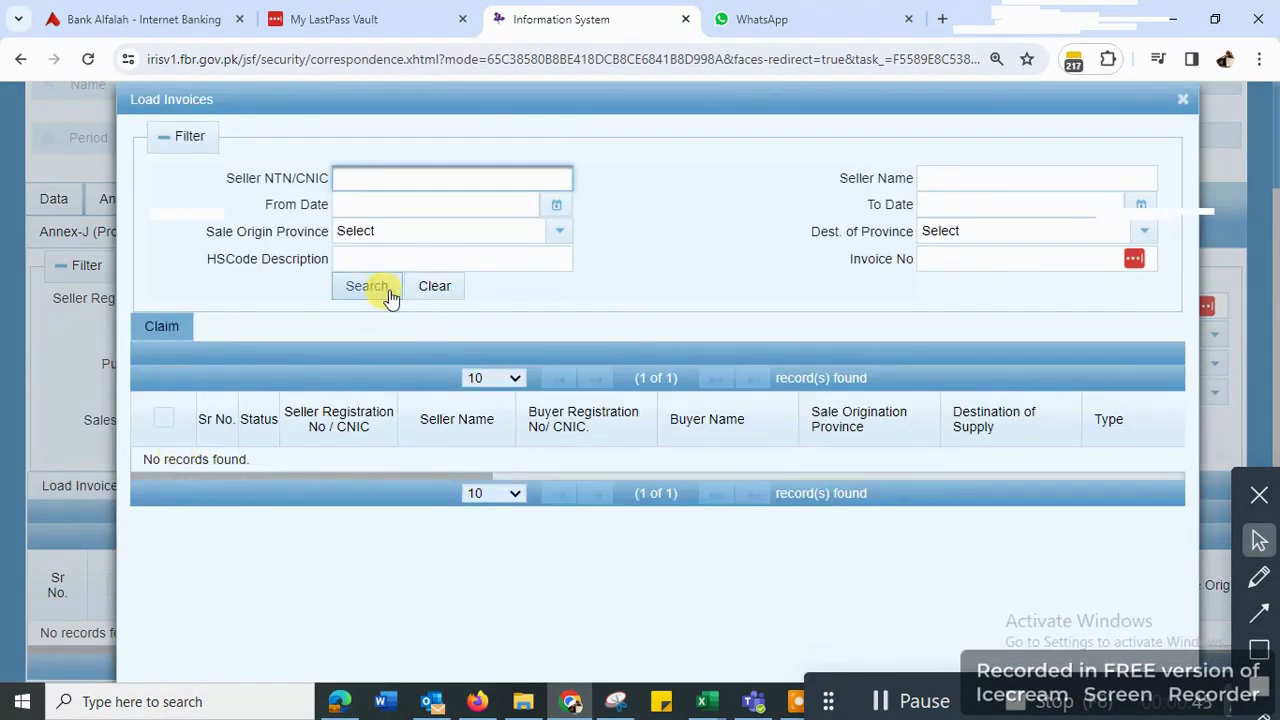
left_click(372, 289)
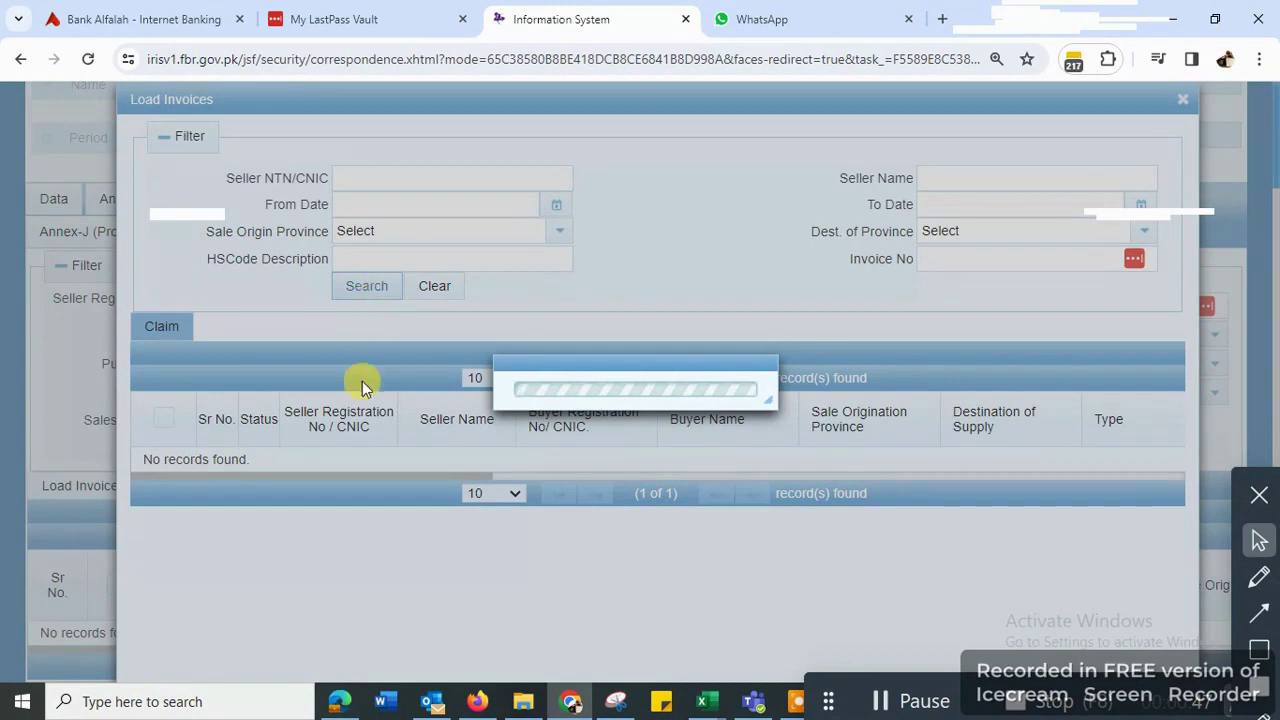
scroll(300, 495, "up", 1)
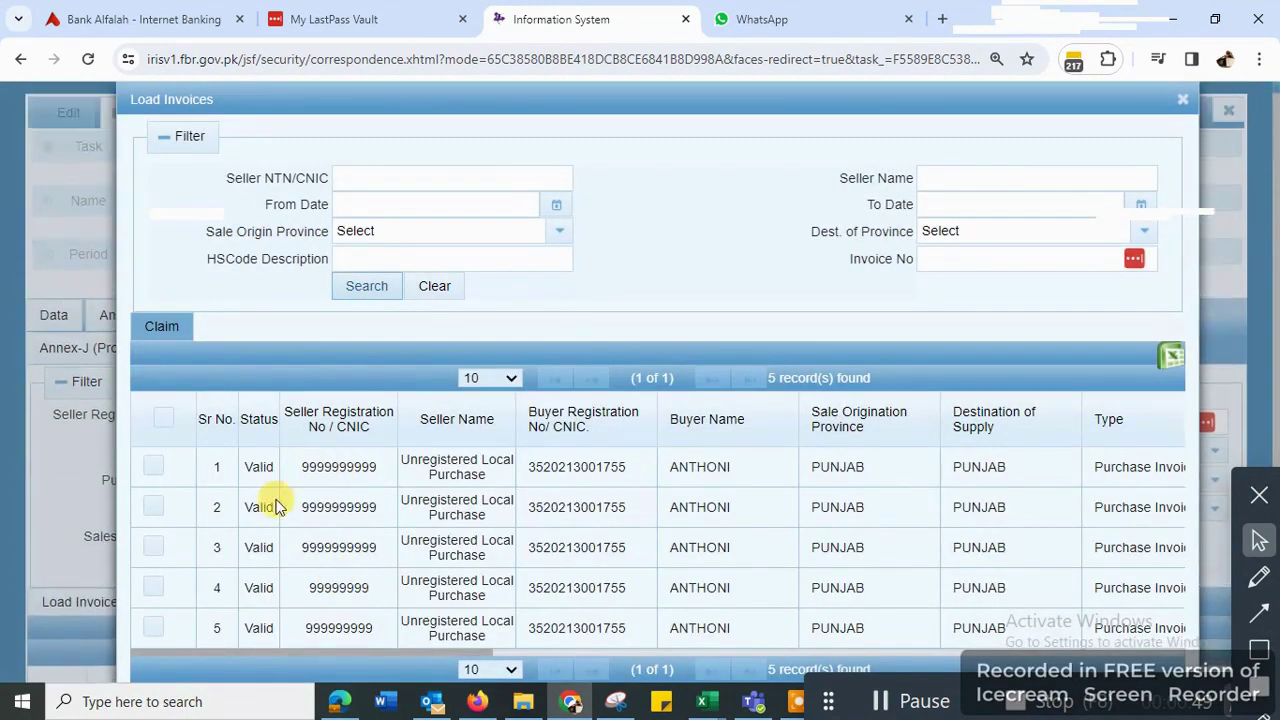
left_click(165, 422)
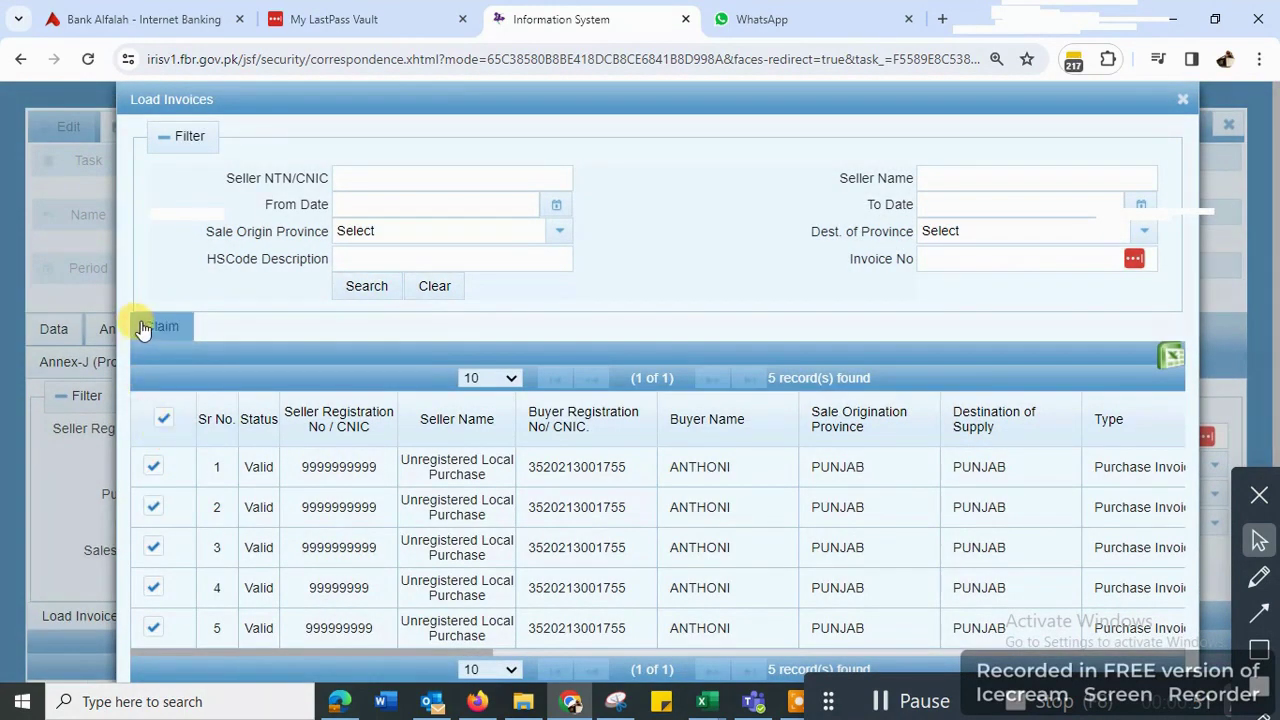
left_click(140, 323)
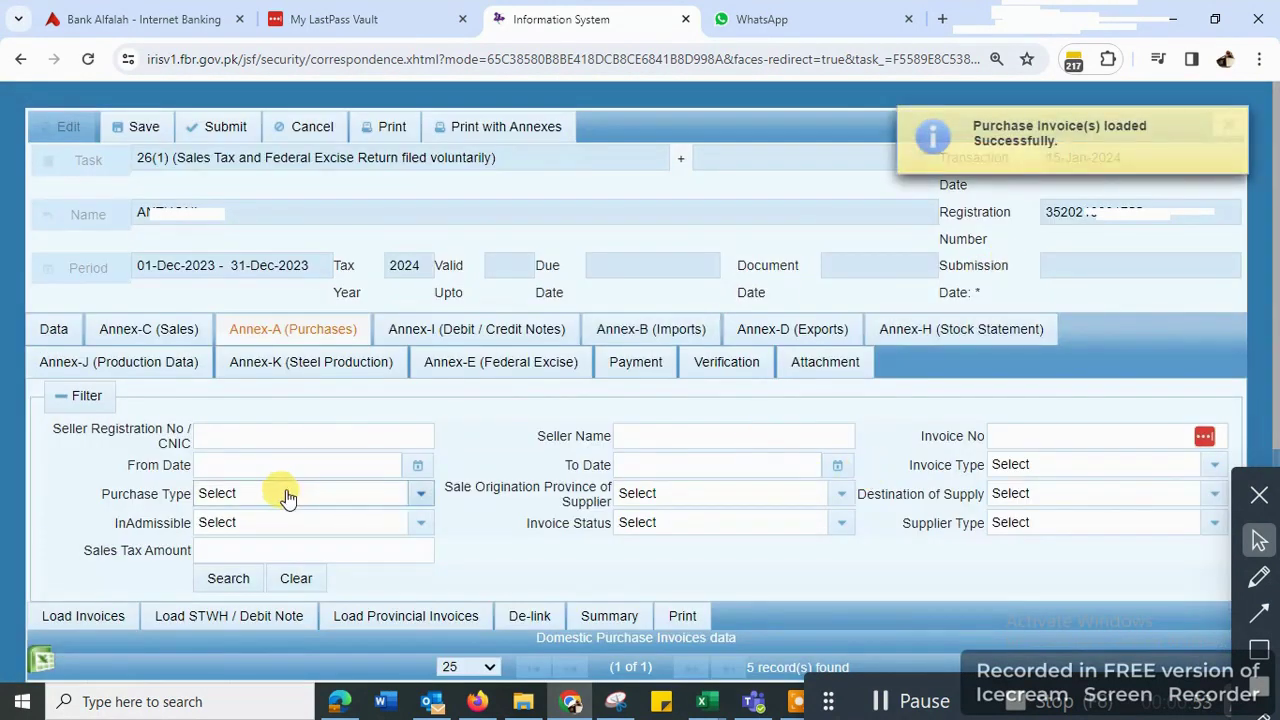
left_click(51, 329)
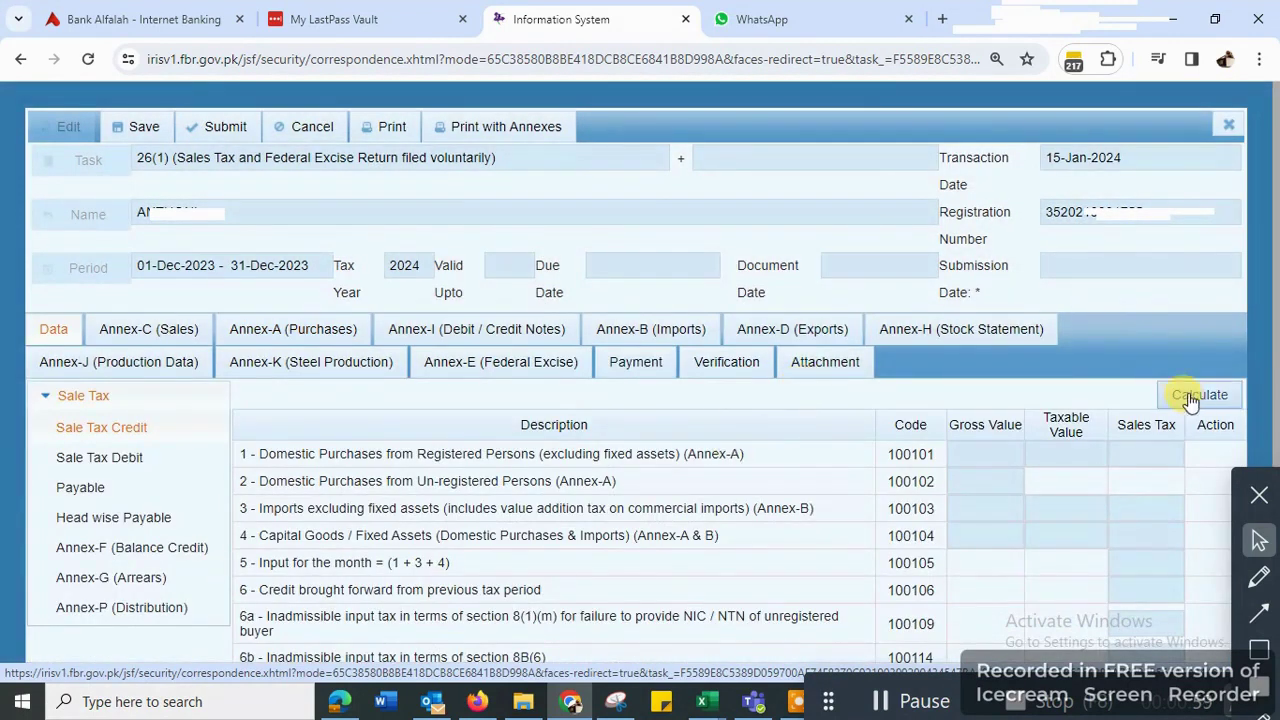
- Recalculate the return figures and move to the Annex-C (Sales) annex
left_click(1190, 398)
left_click(1194, 400)
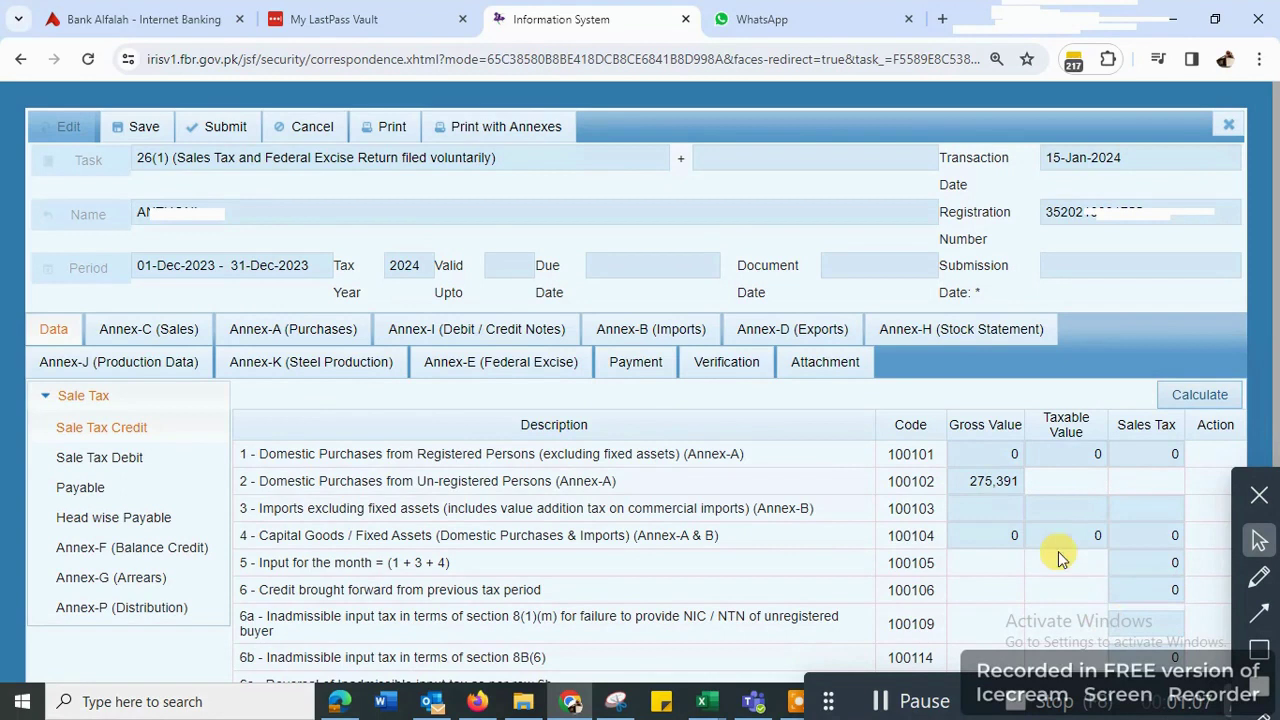
left_click(163, 330)
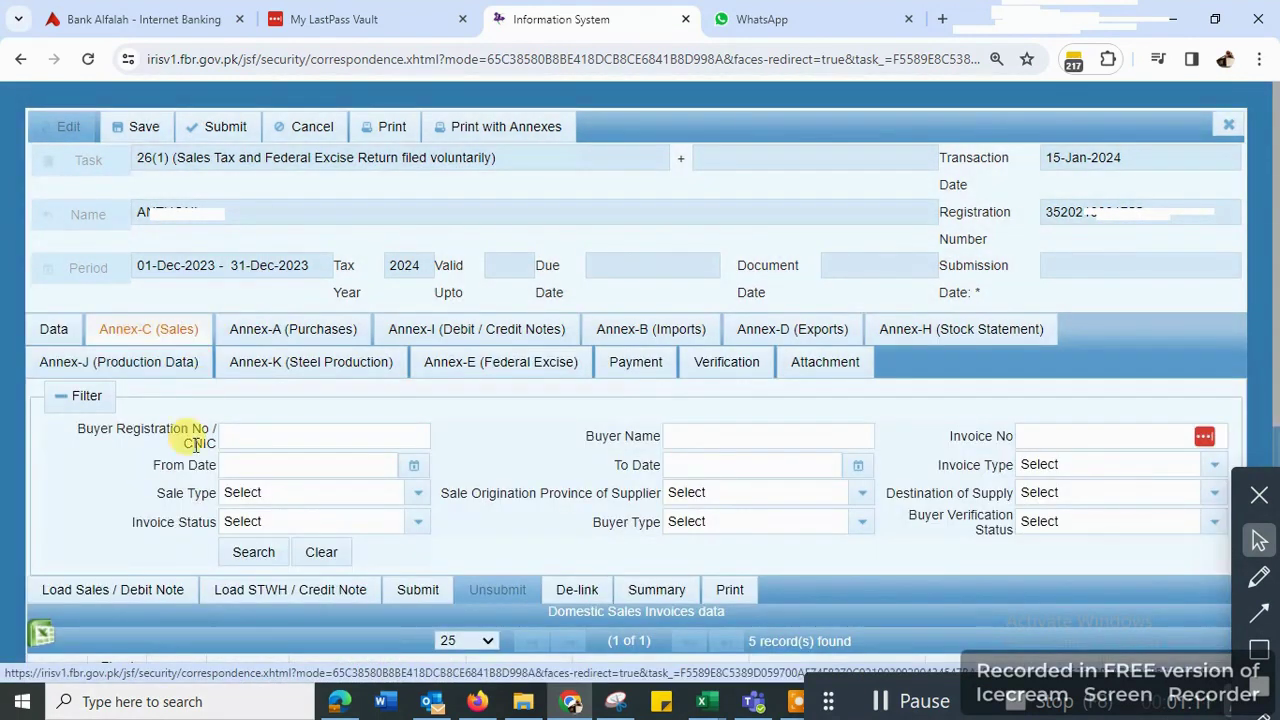
- Load the sales invoices, select all five and submit Annex-C
left_click(87, 592)
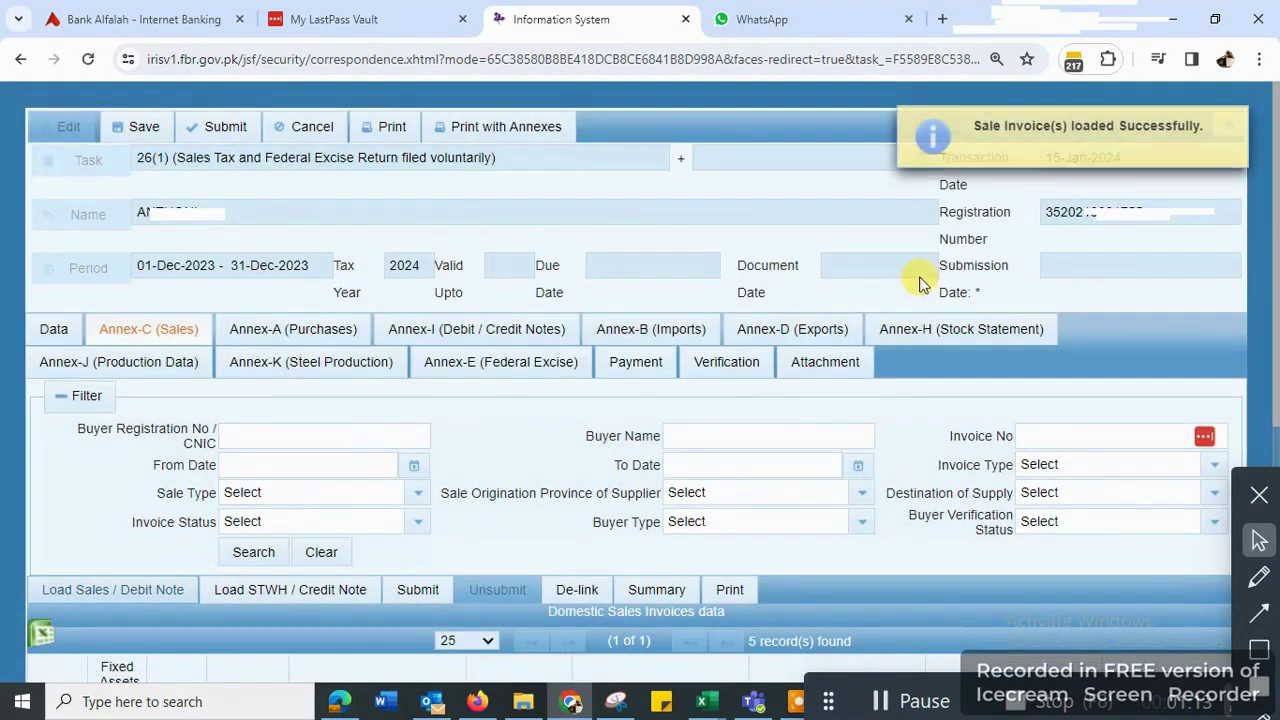
left_click(253, 553)
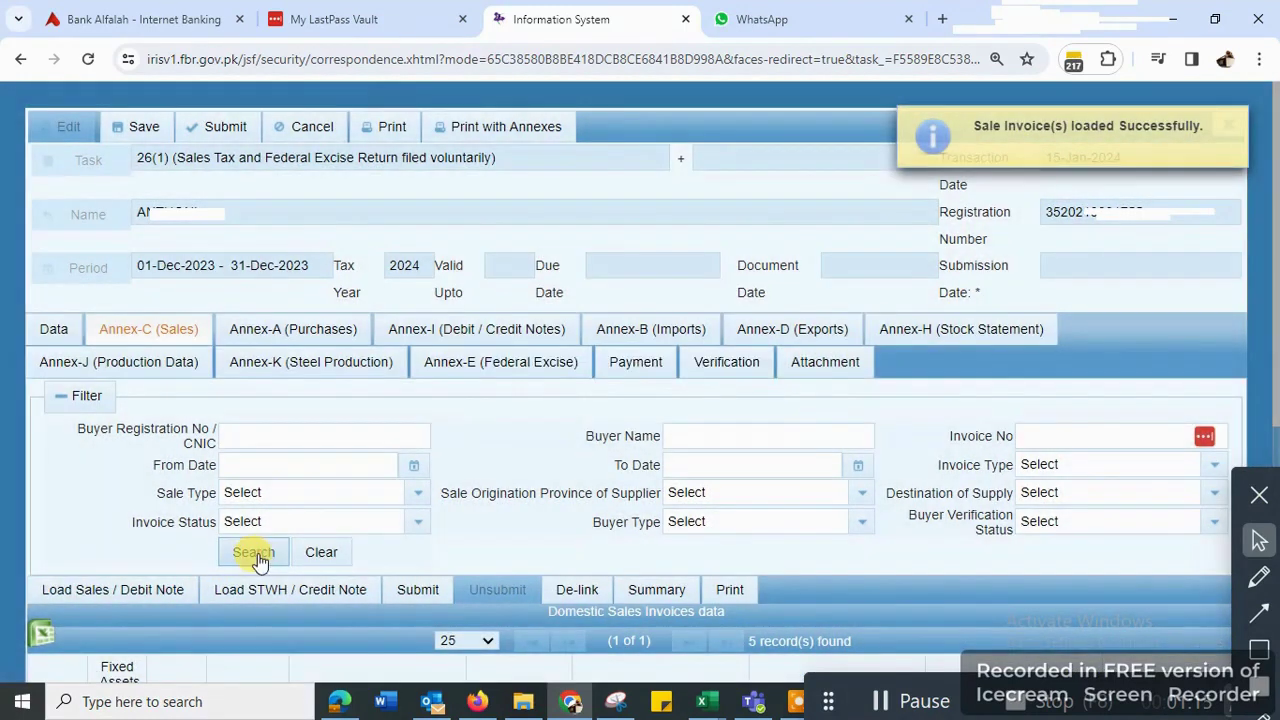
scroll(388, 375, "down", 1)
scroll(271, 594, "down", 3)
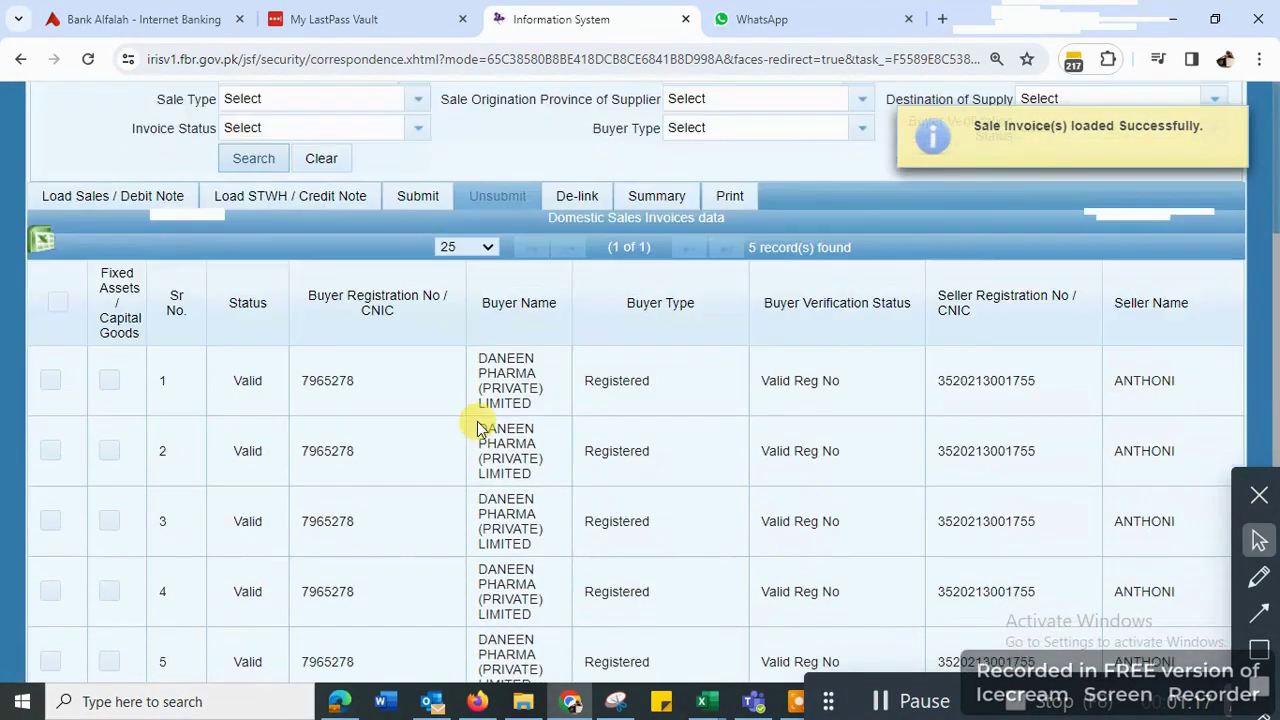
scroll(60, 366, "up", 1)
left_click(57, 345)
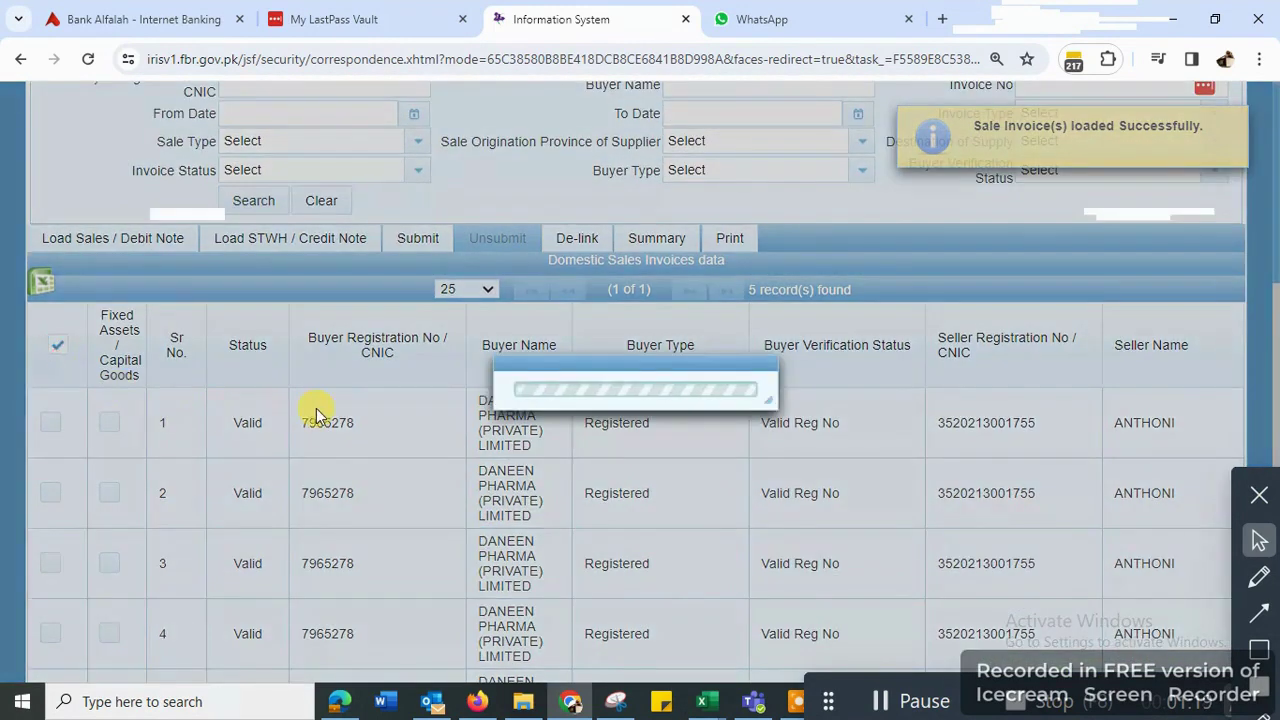
scroll(314, 410, "up", 4)
left_click(420, 594)
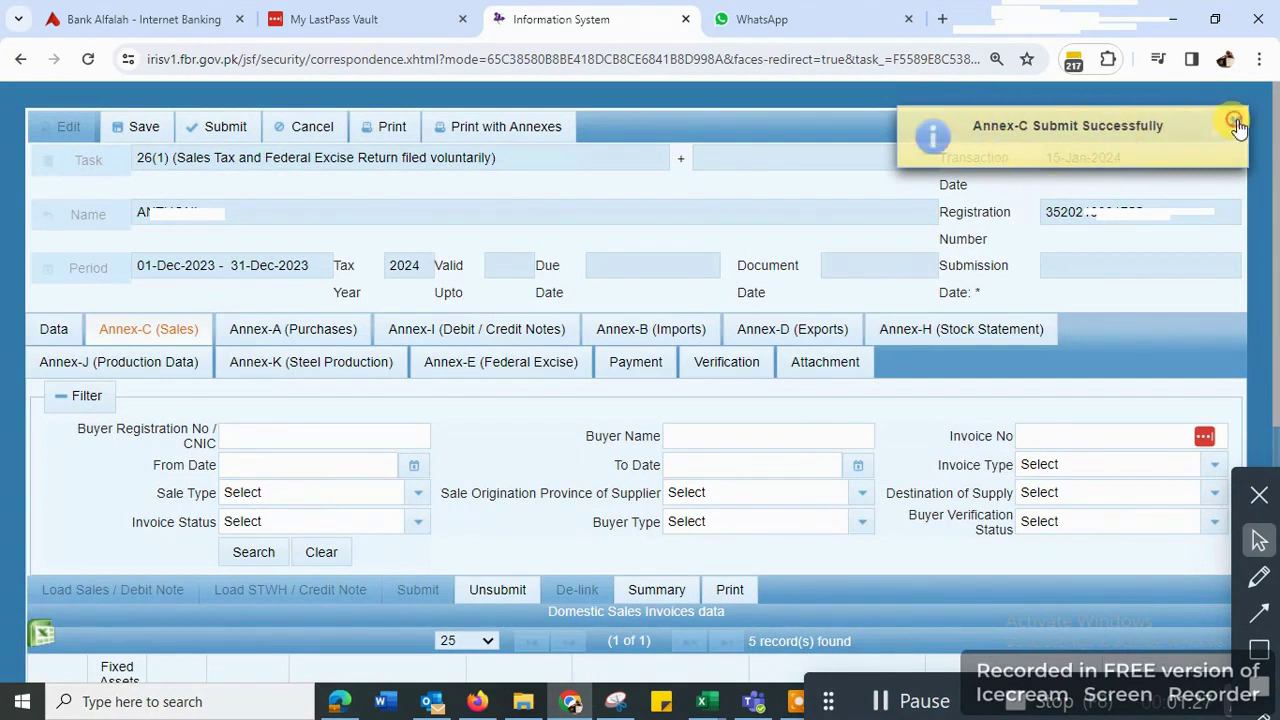
left_click(52, 334)
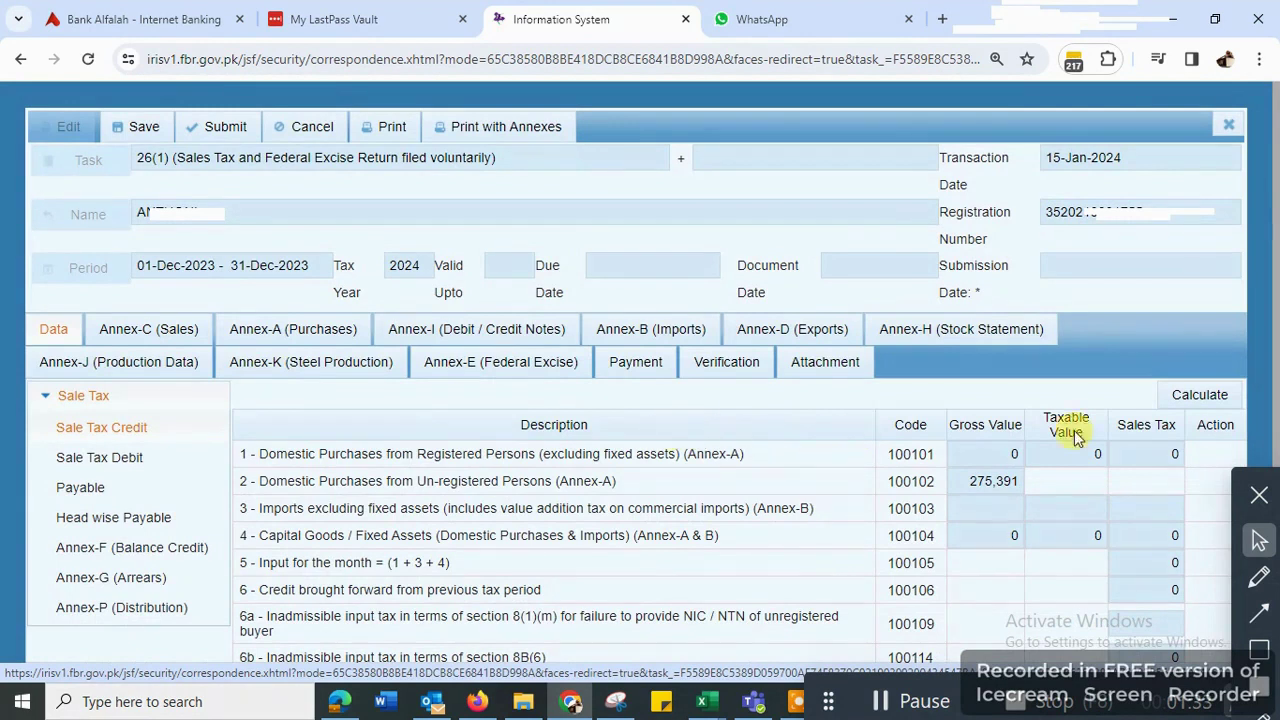
- Recalculate the return and check the Sale Tax Debit output tax of 54,975
left_click(1200, 395)
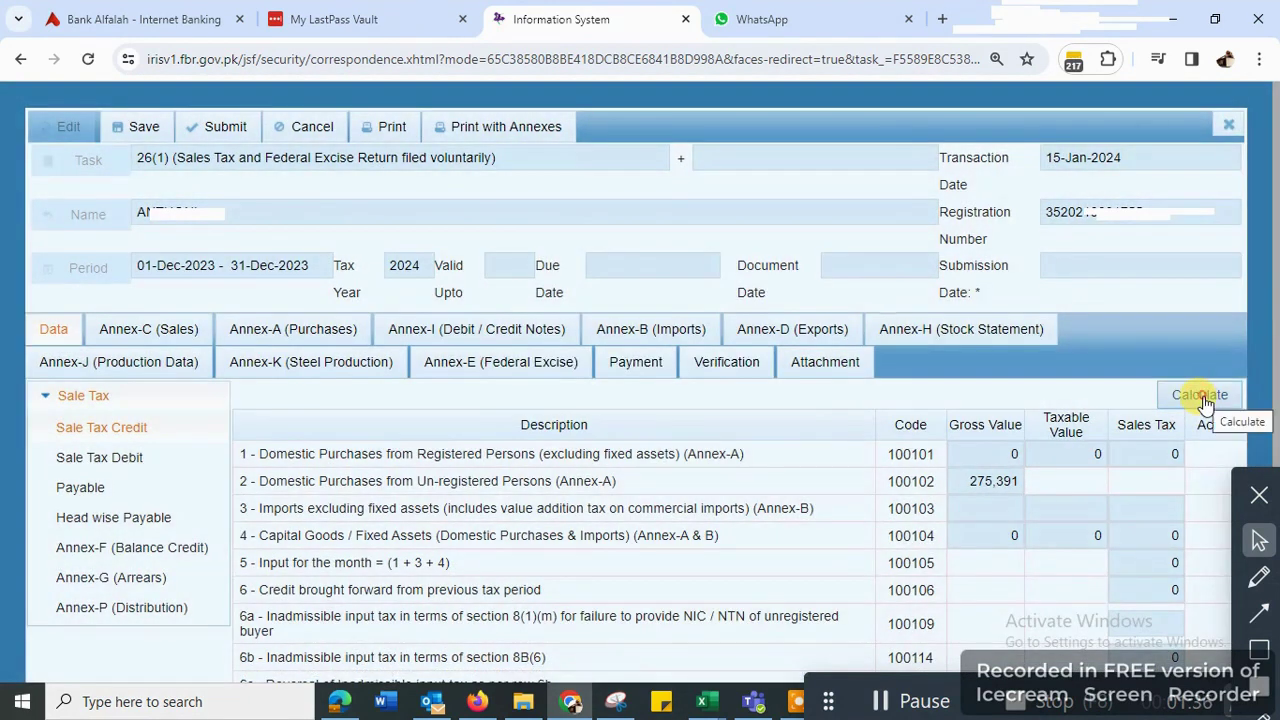
left_click(1203, 398)
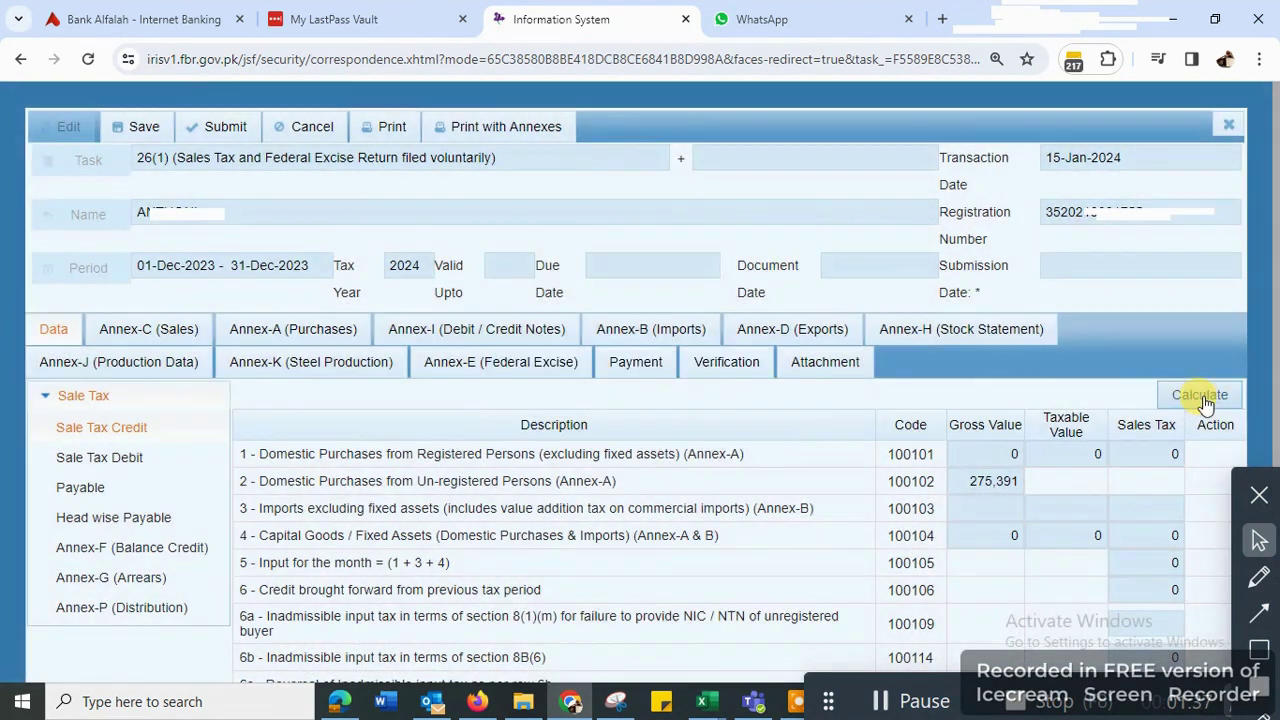
left_click(114, 457)
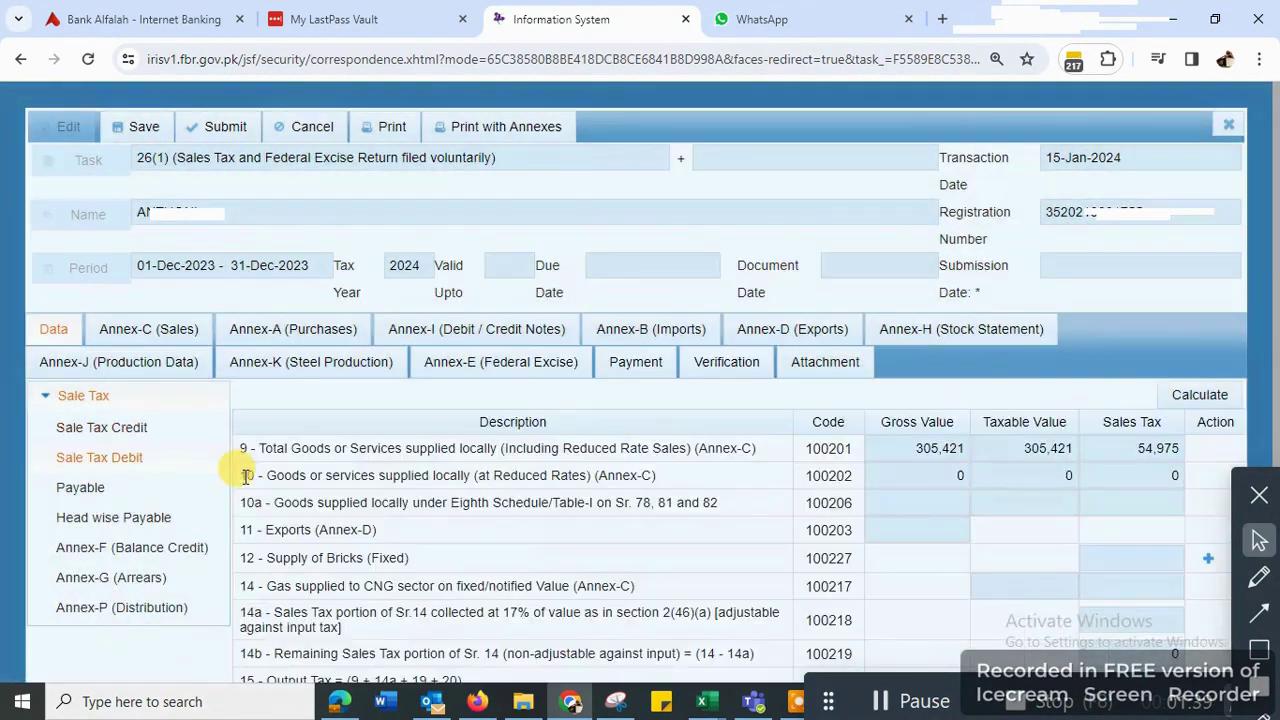
left_click(1202, 398)
left_click(1202, 397)
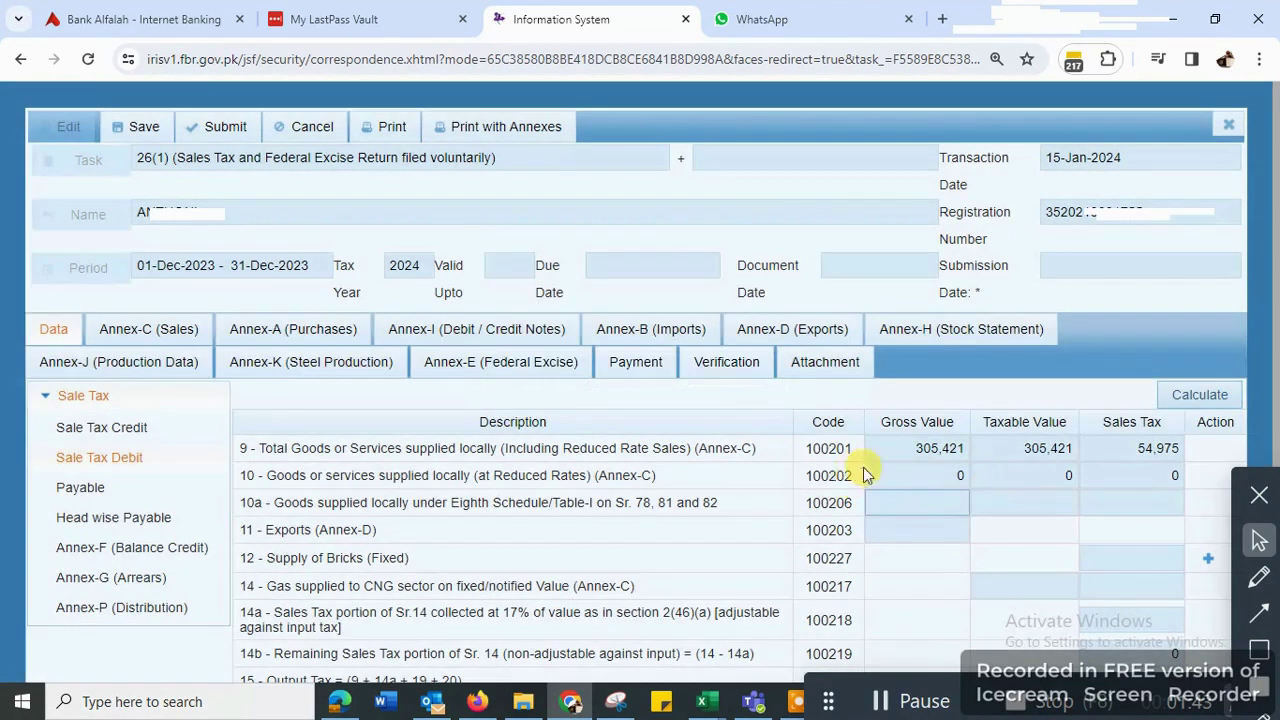
left_click_drag(907, 448, 1175, 452)
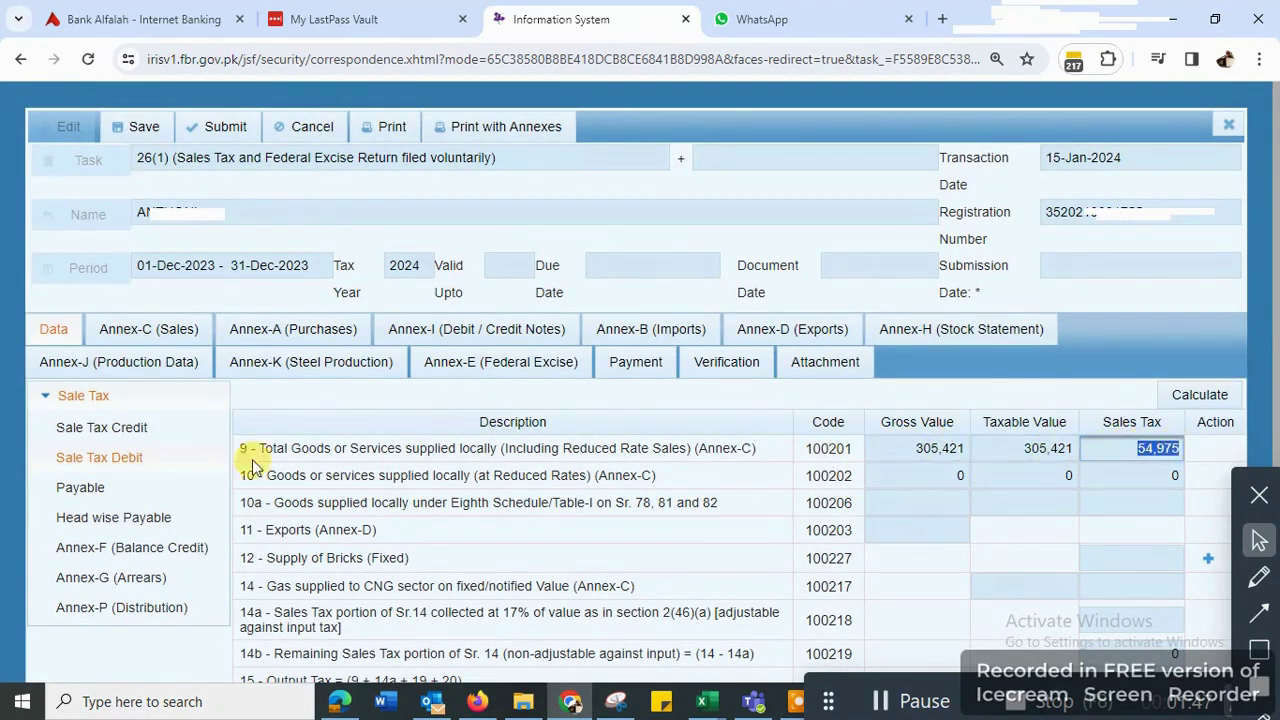
- Recalculate the Payable and Head wise Payable sections of the return
left_click(72, 487)
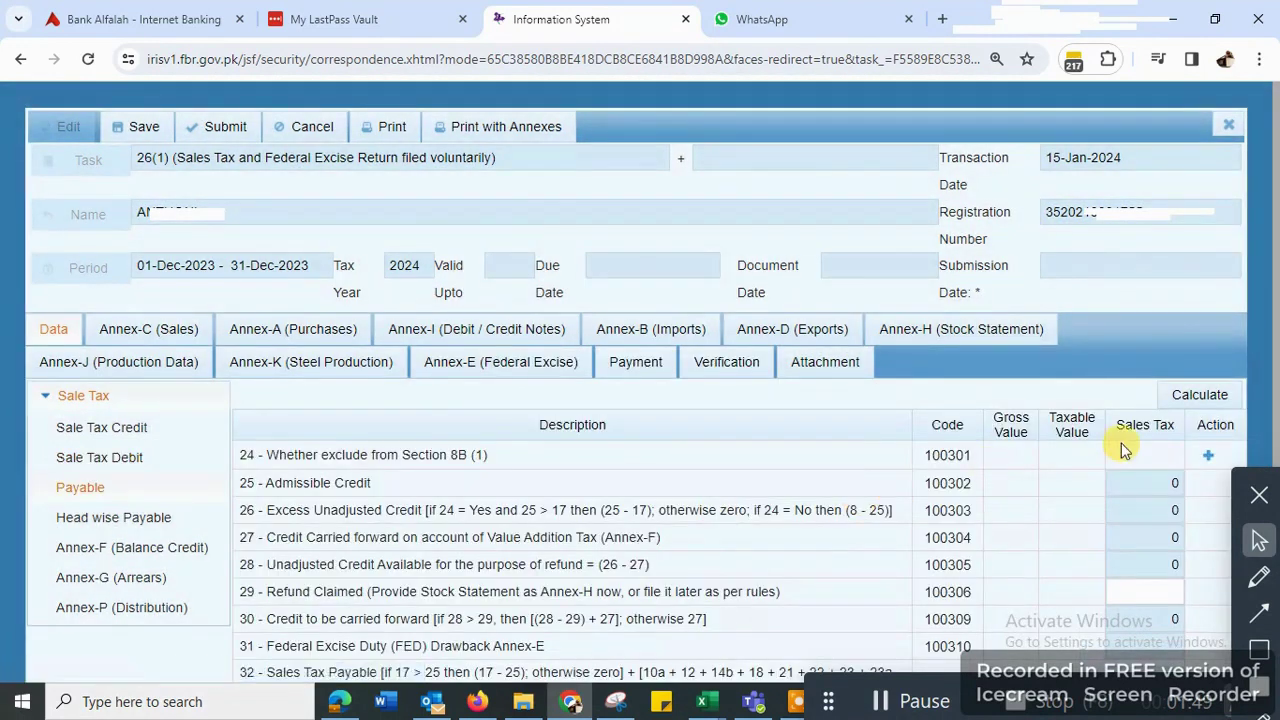
scroll(1150, 410, "down", 2)
left_click(1210, 168)
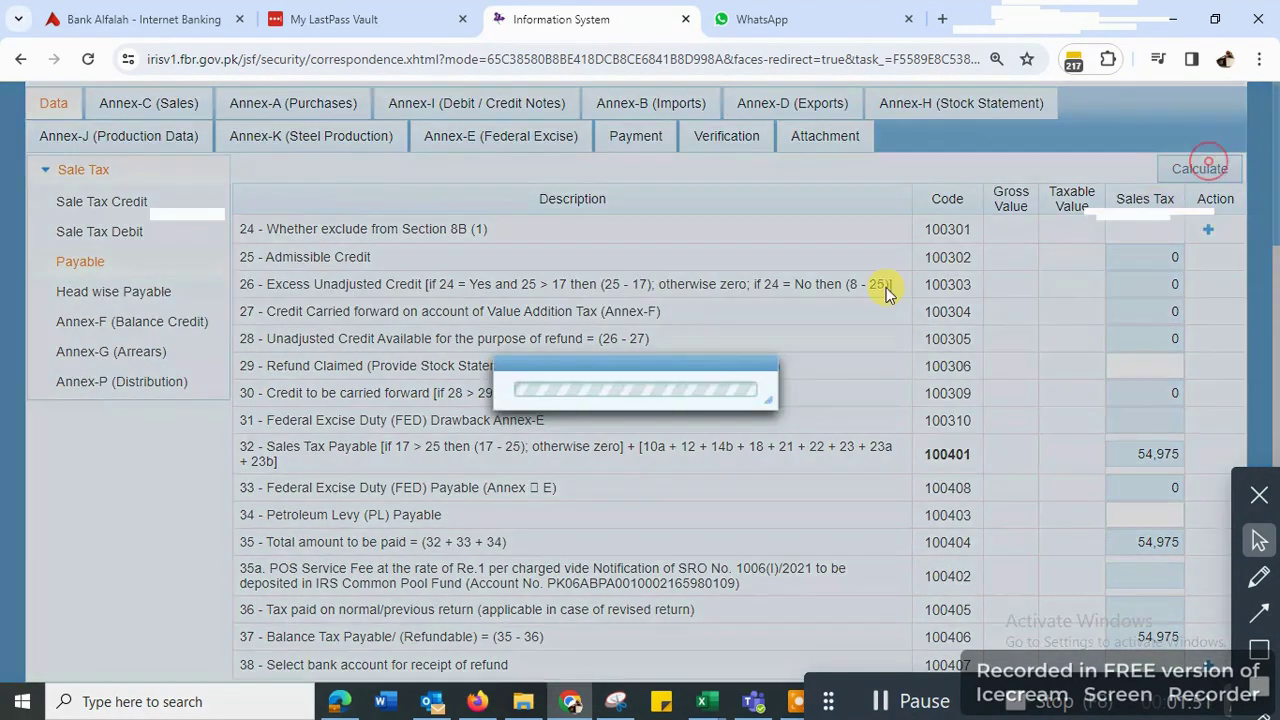
left_click(110, 293)
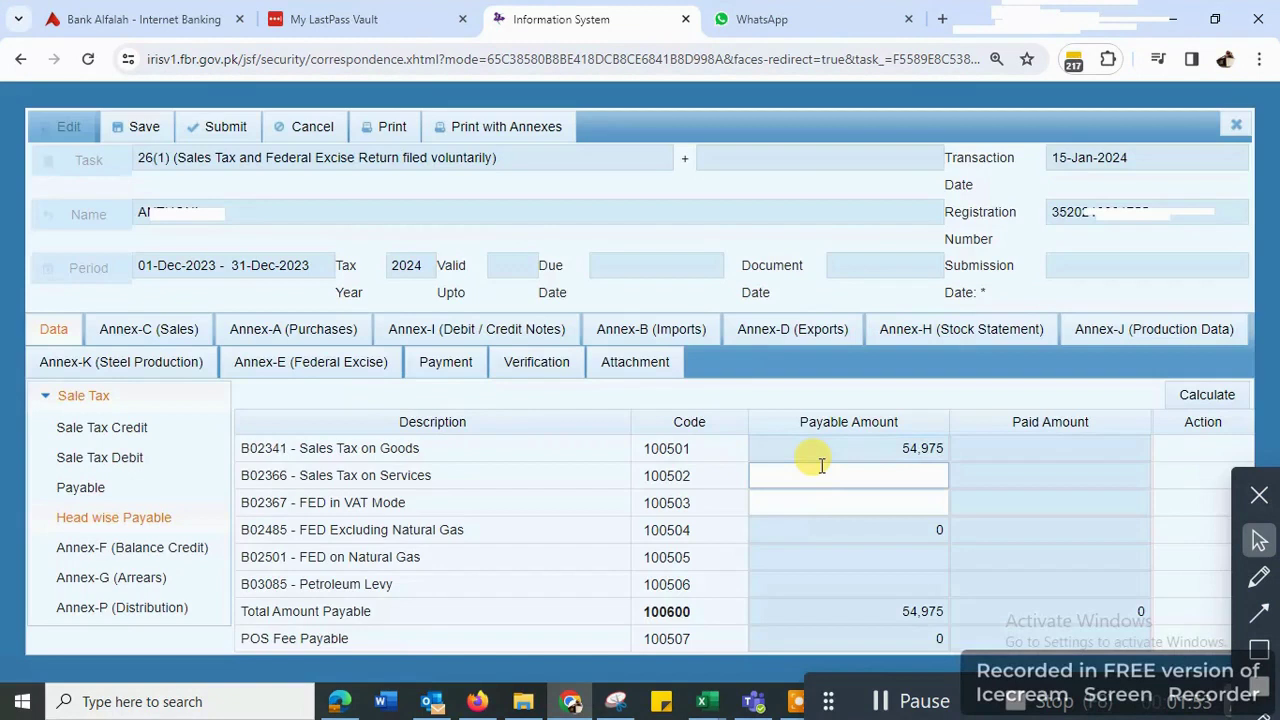
left_click(1198, 394)
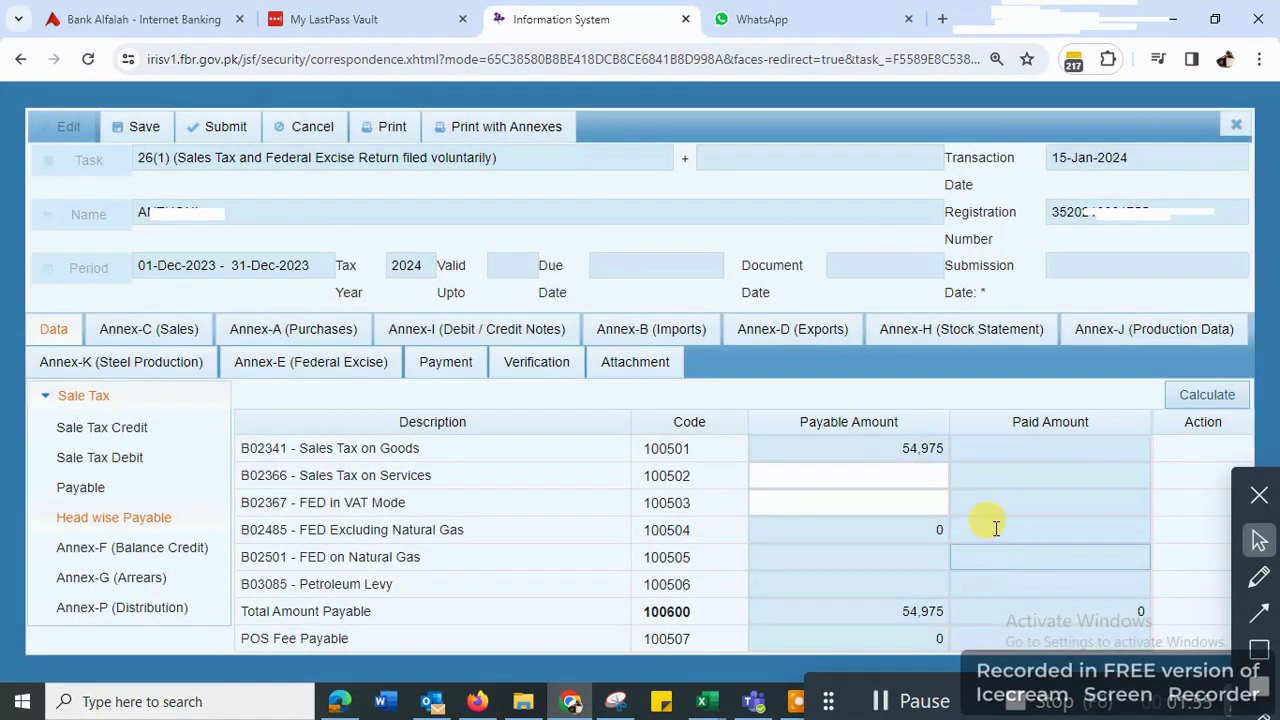
- Copy the total amount payable of 54,975 and open a blank browser tab
left_click(900, 611)
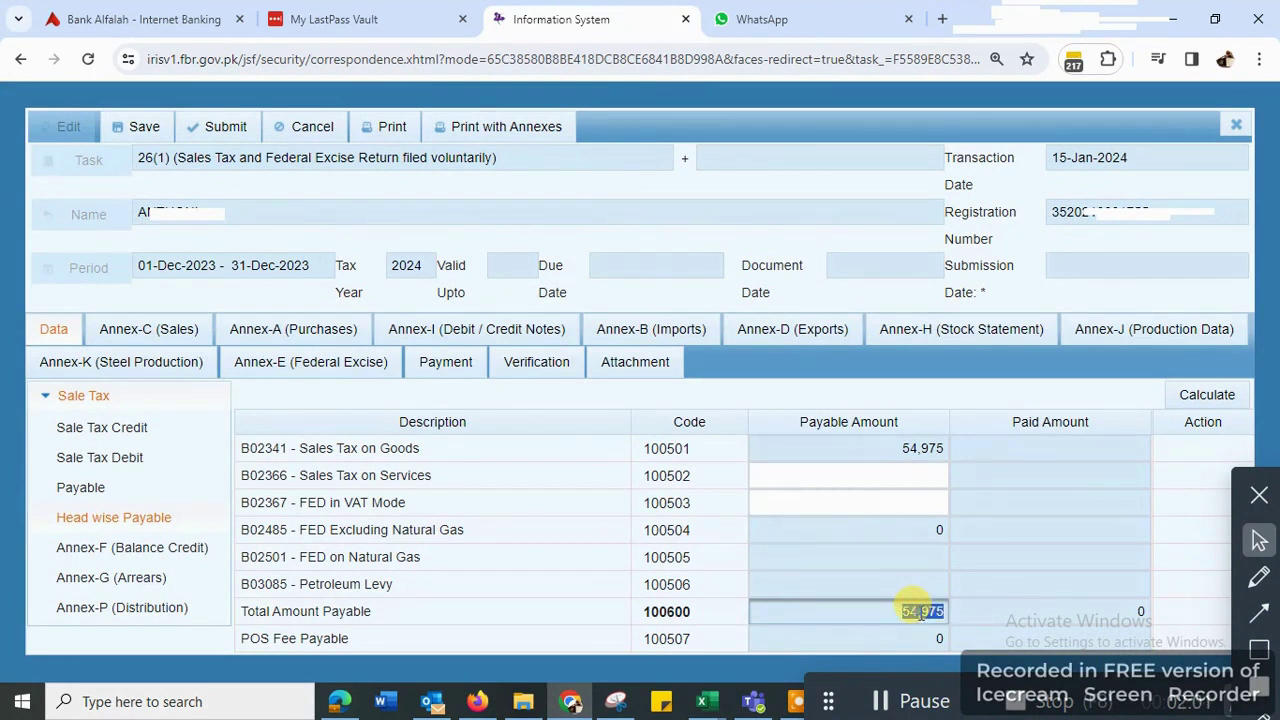
right_click(920, 613)
left_click(978, 345)
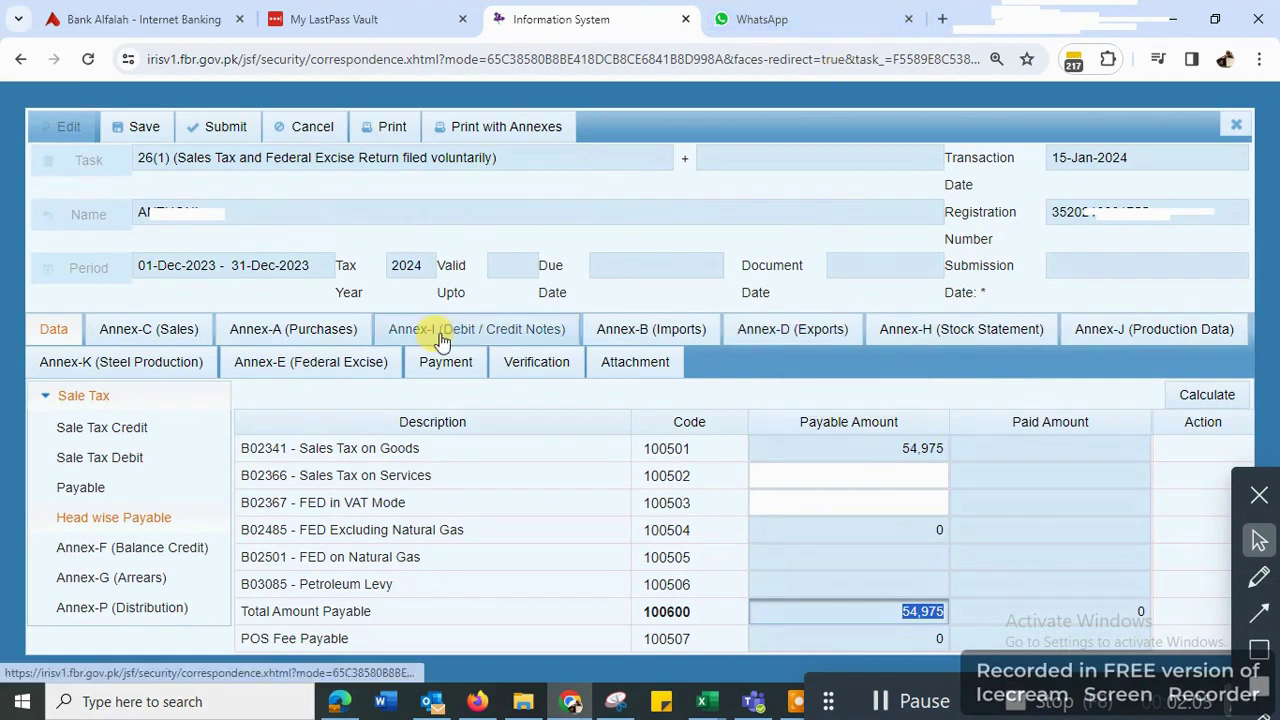
left_click(390, 378)
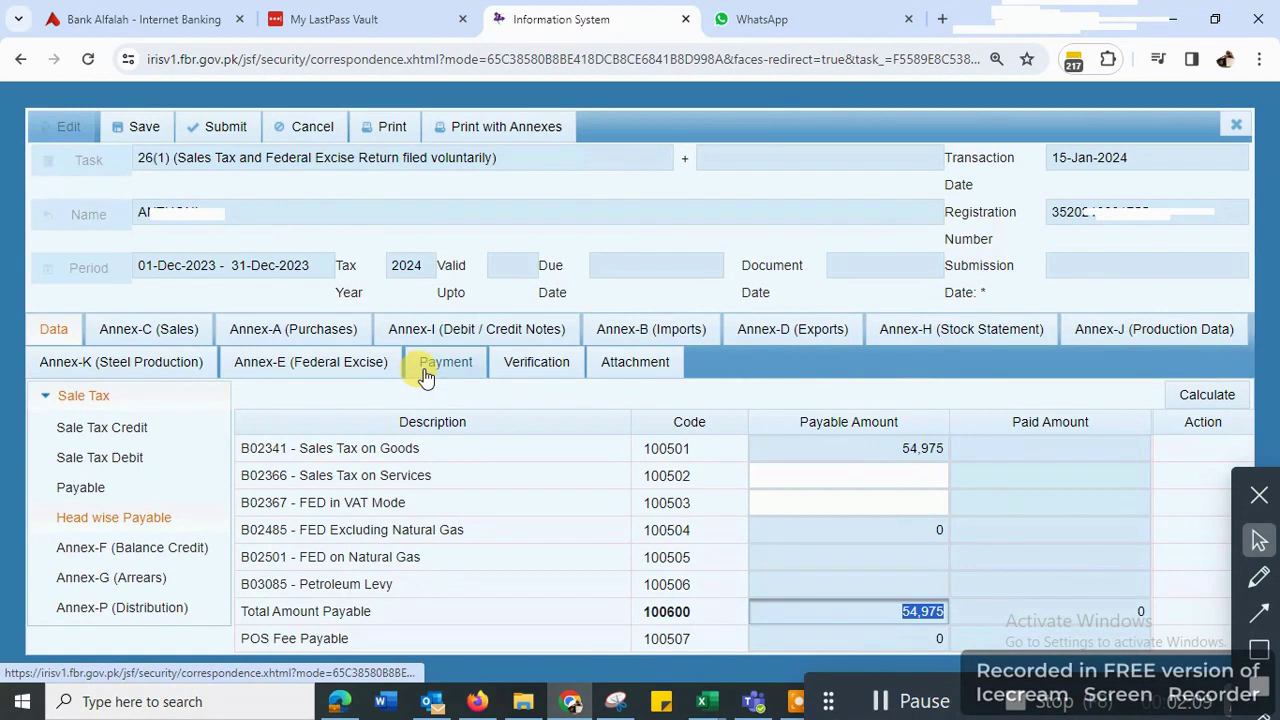
left_click(941, 19)
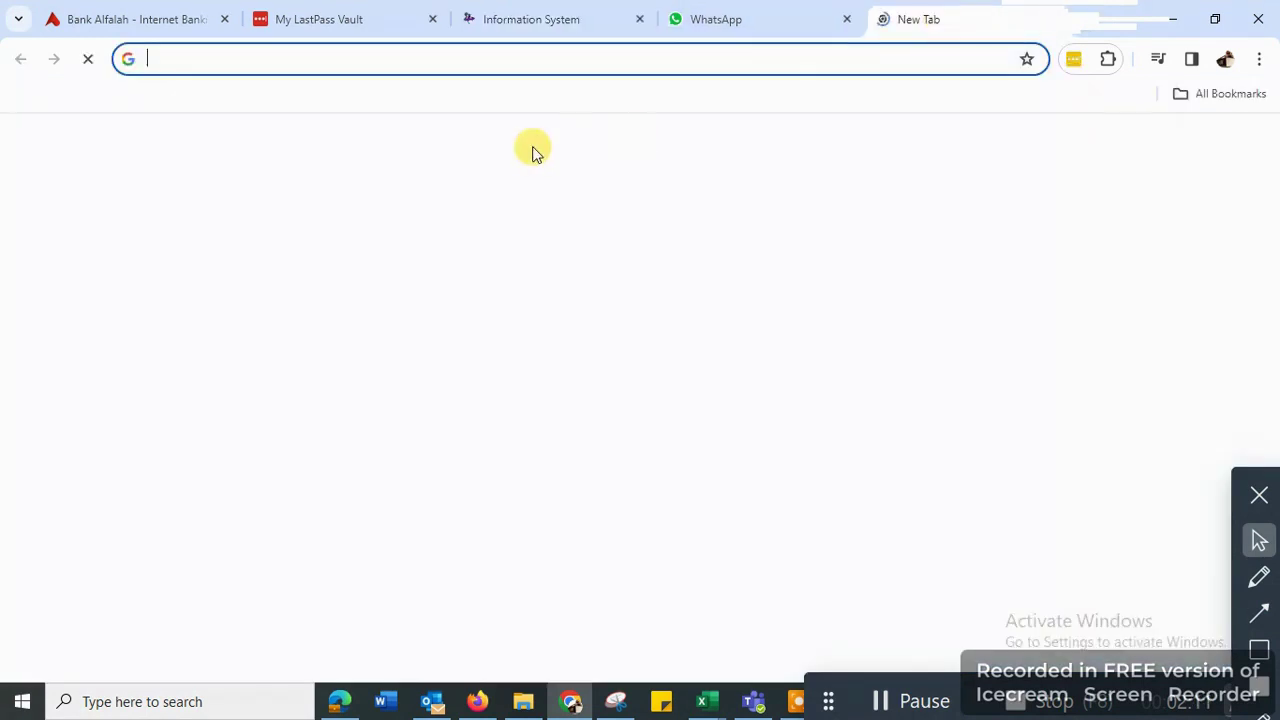
- Go to the eFBR e-file site and log in with the saved taxpayer credentials
type("fbr.gov.pk")
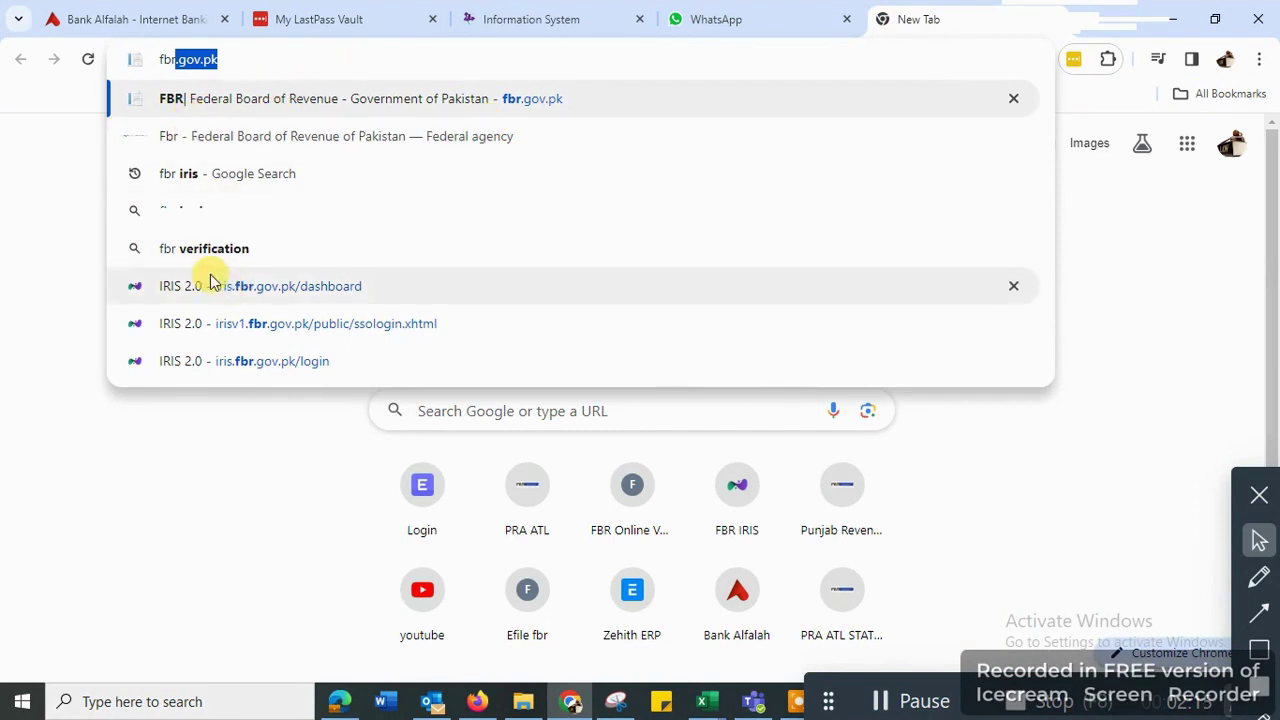
left_click(527, 582)
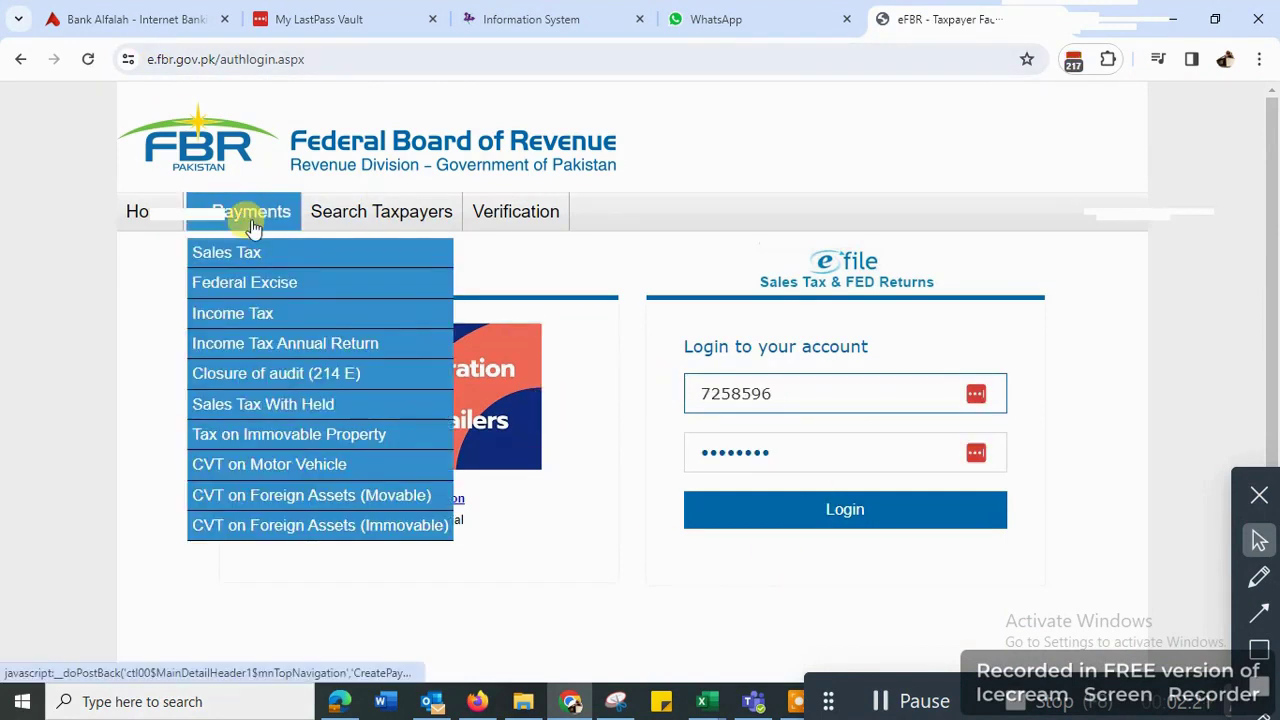
left_click(819, 393)
key("ctrl+a")
key("BackSpace")
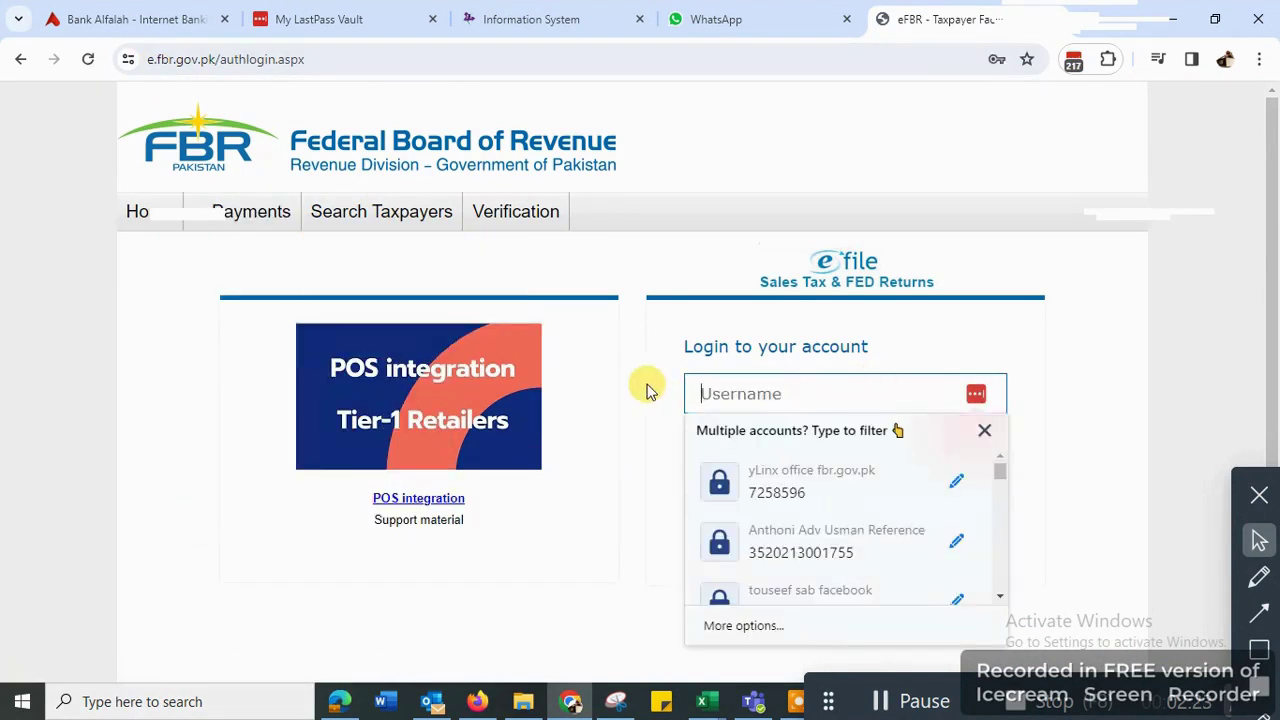
left_click(775, 530)
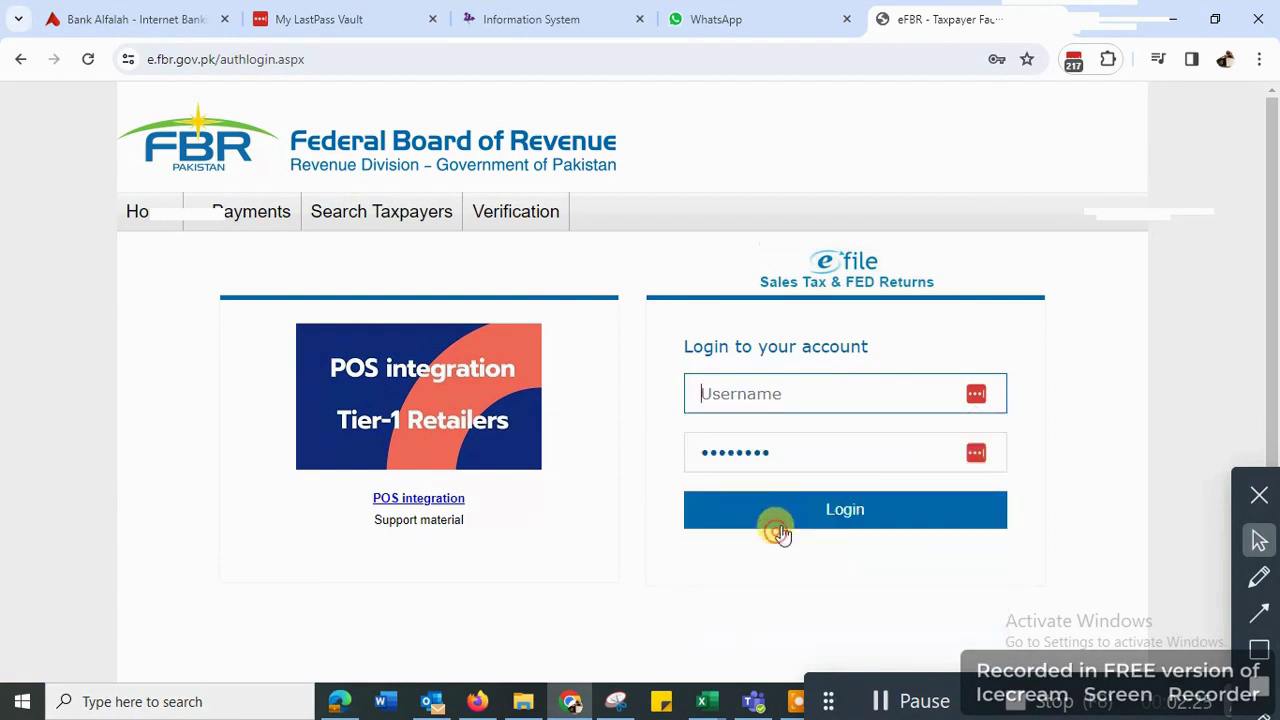
left_click(838, 518)
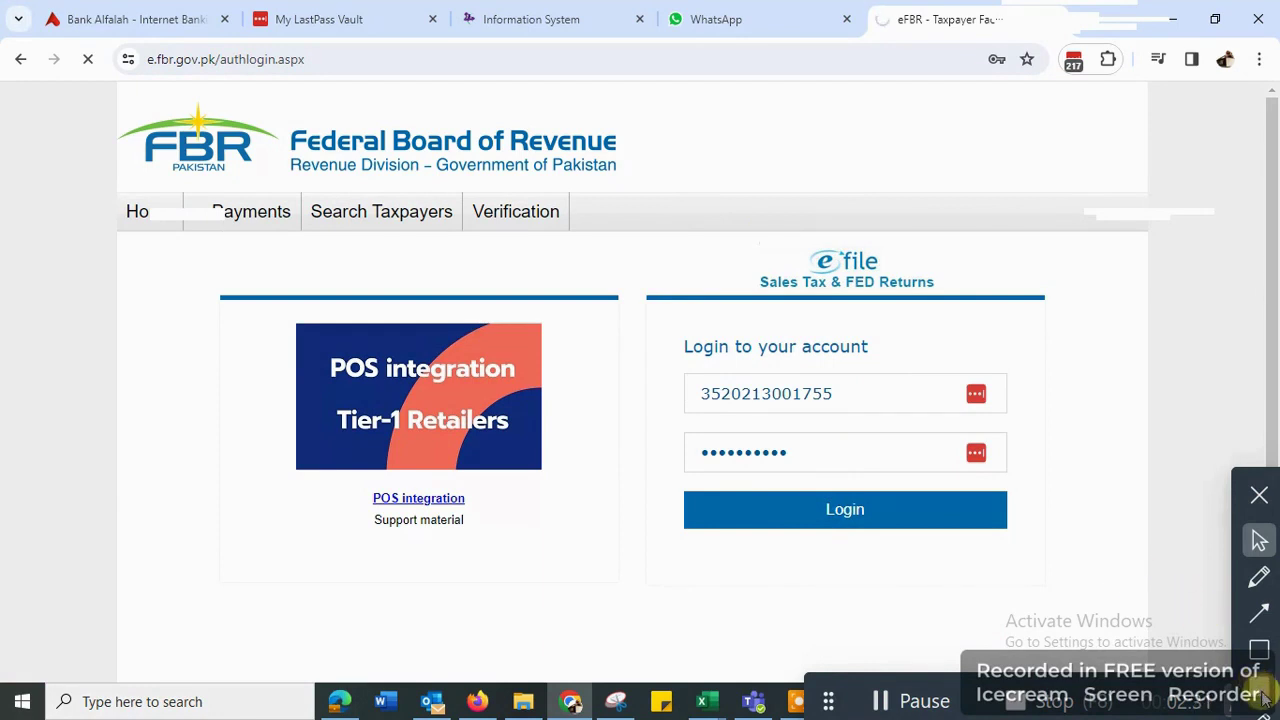
- Correct the username entry and resubmit the login to reach the secret question page
mouse_move(381, 211)
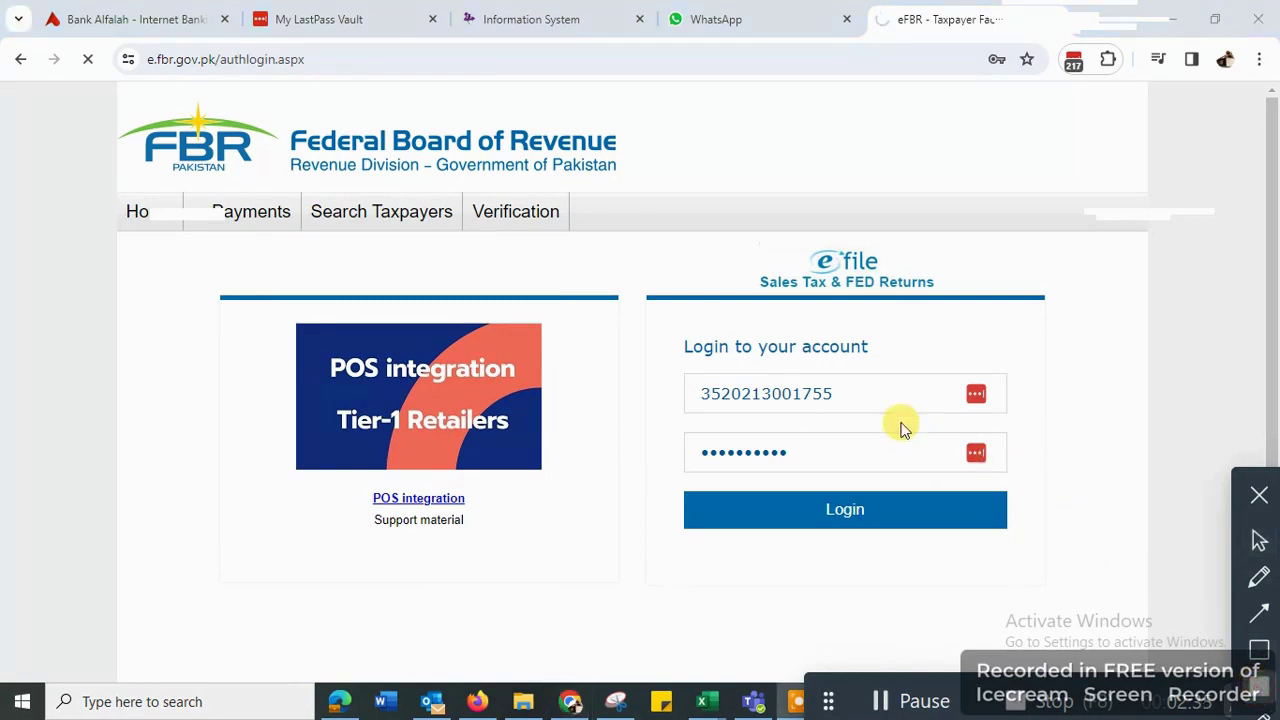
left_click(850, 393)
key("BackSpace")
key("BackSpace")
key("BackSpace")
key("BackSpace")
key("BackSpace")
key("BackSpace")
key("BackSpace")
key("BackSpace")
key("BackSpace")
key("BackSpace")
key("BackSpace")
key("BackSpace")
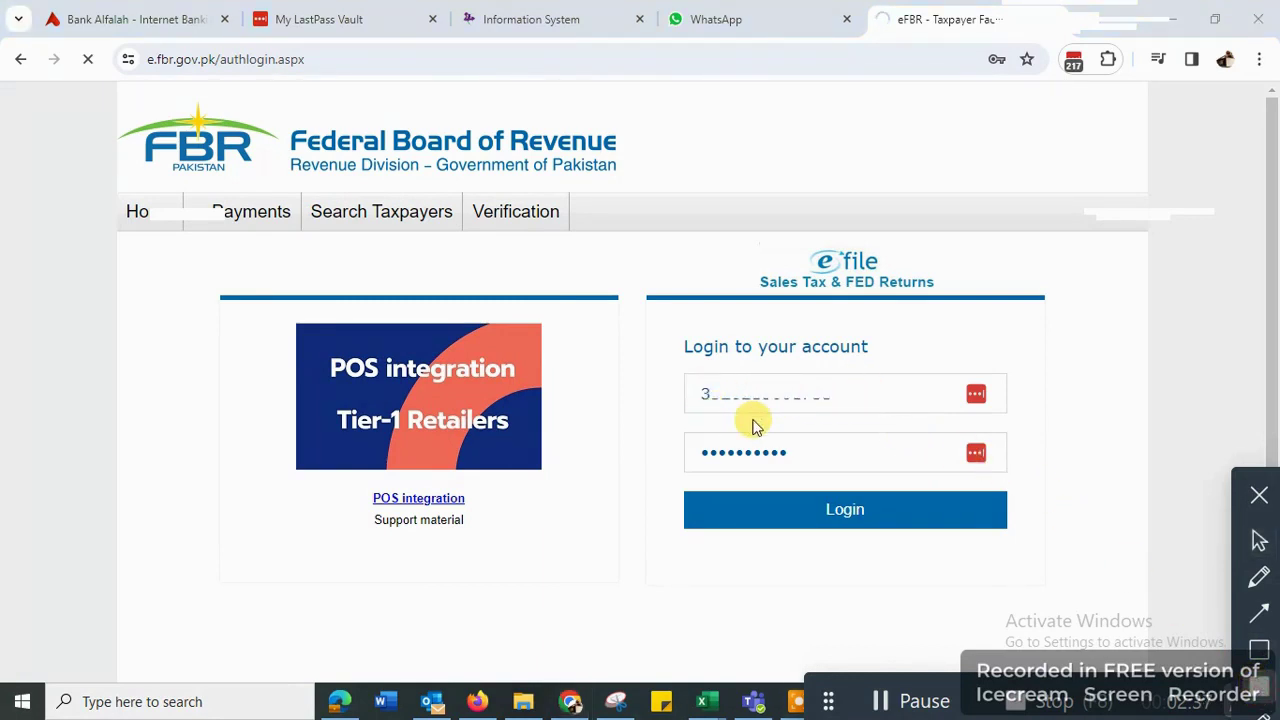
left_click(1258, 538)
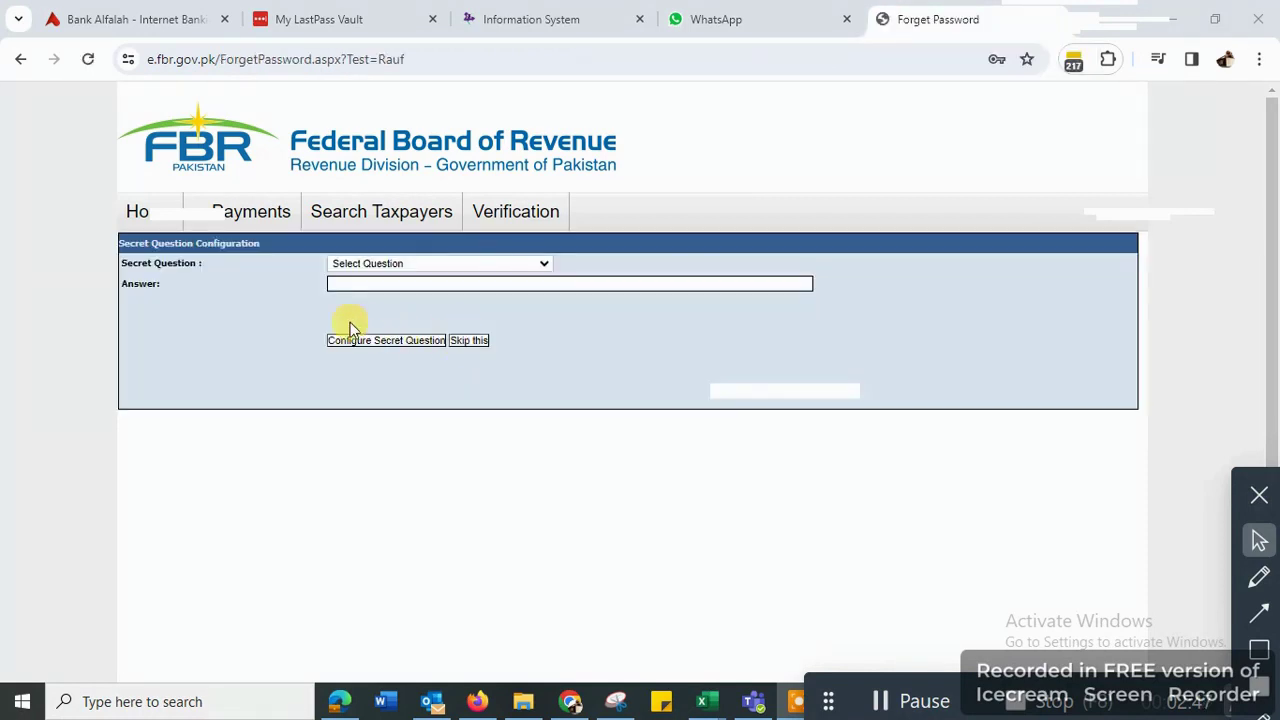
left_click(468, 341)
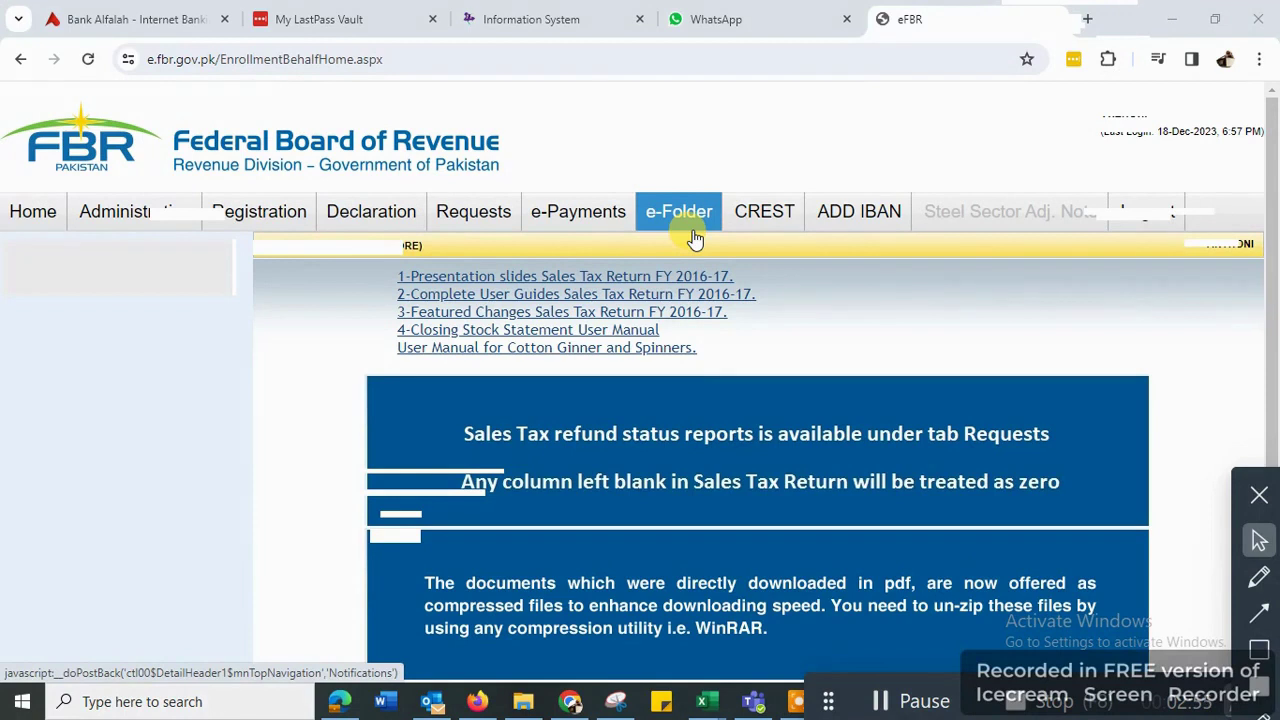
- Verify the payable total in the IRIS tab, then choose e-Payments > Create Payment > Sales Tax in eFBR
mouse_move(332, 197)
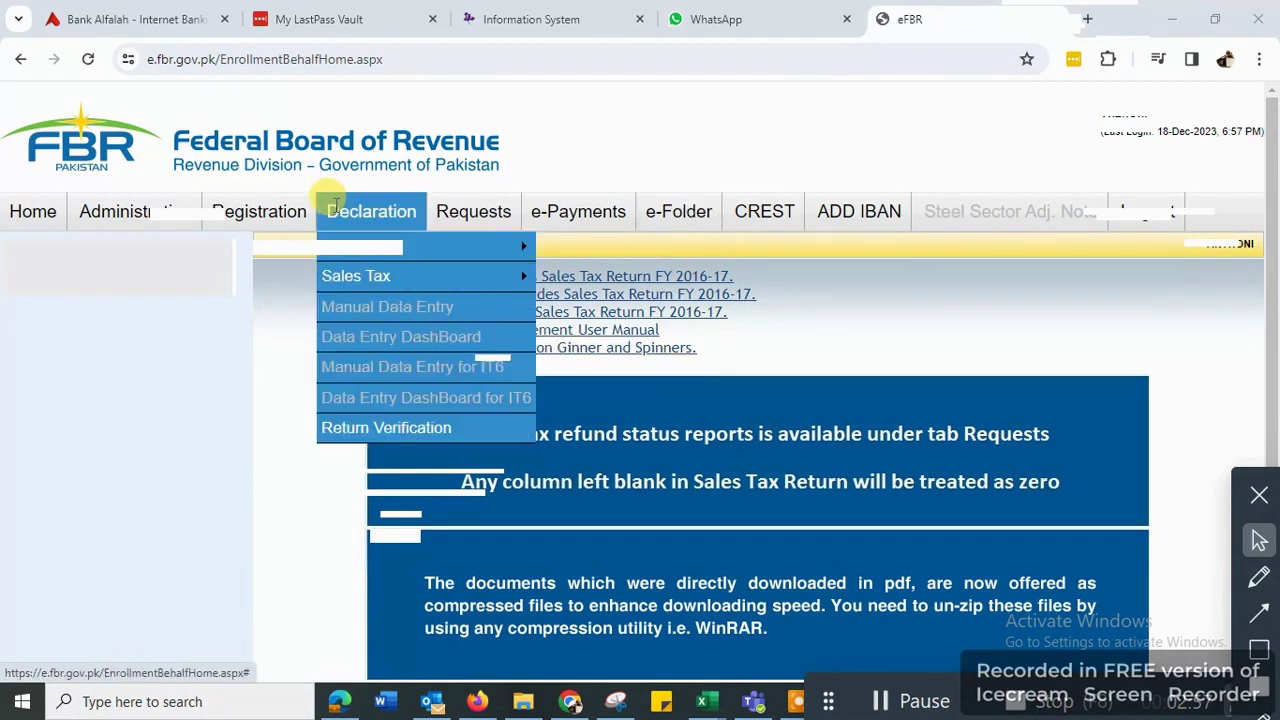
left_click(606, 24)
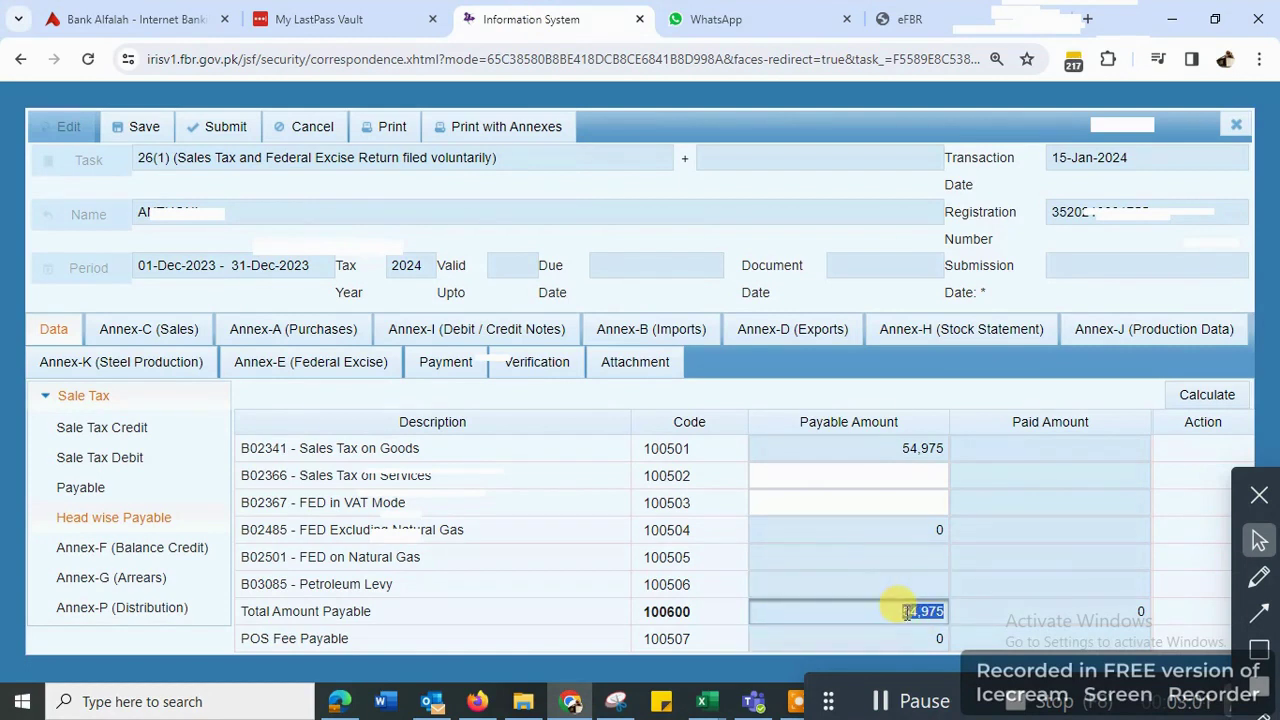
left_click(905, 19)
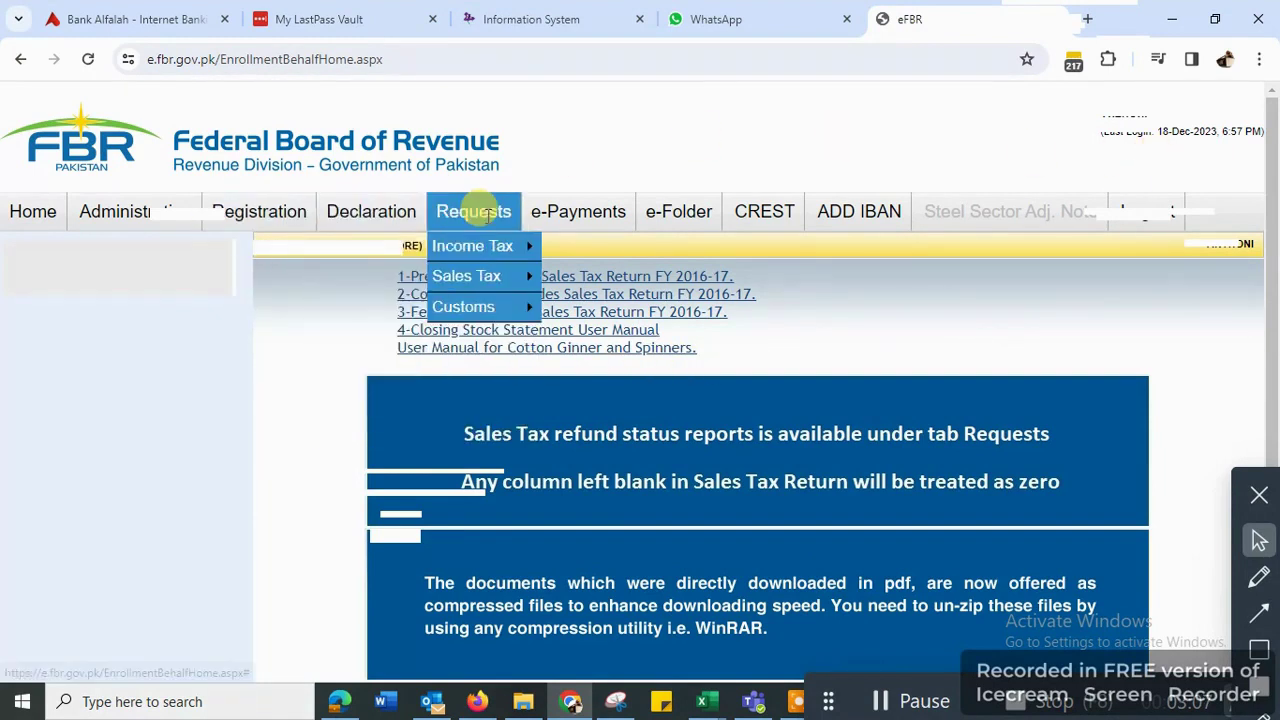
mouse_move(562, 210)
mouse_move(557, 337)
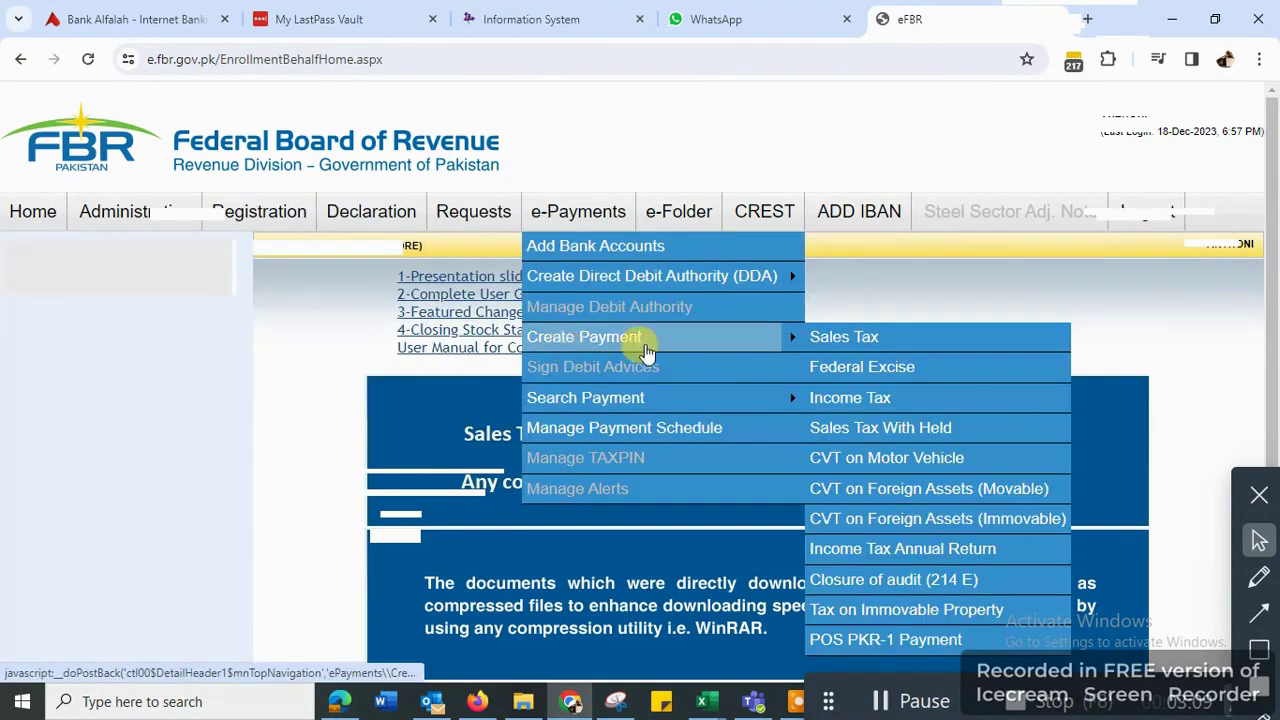
left_click(858, 340)
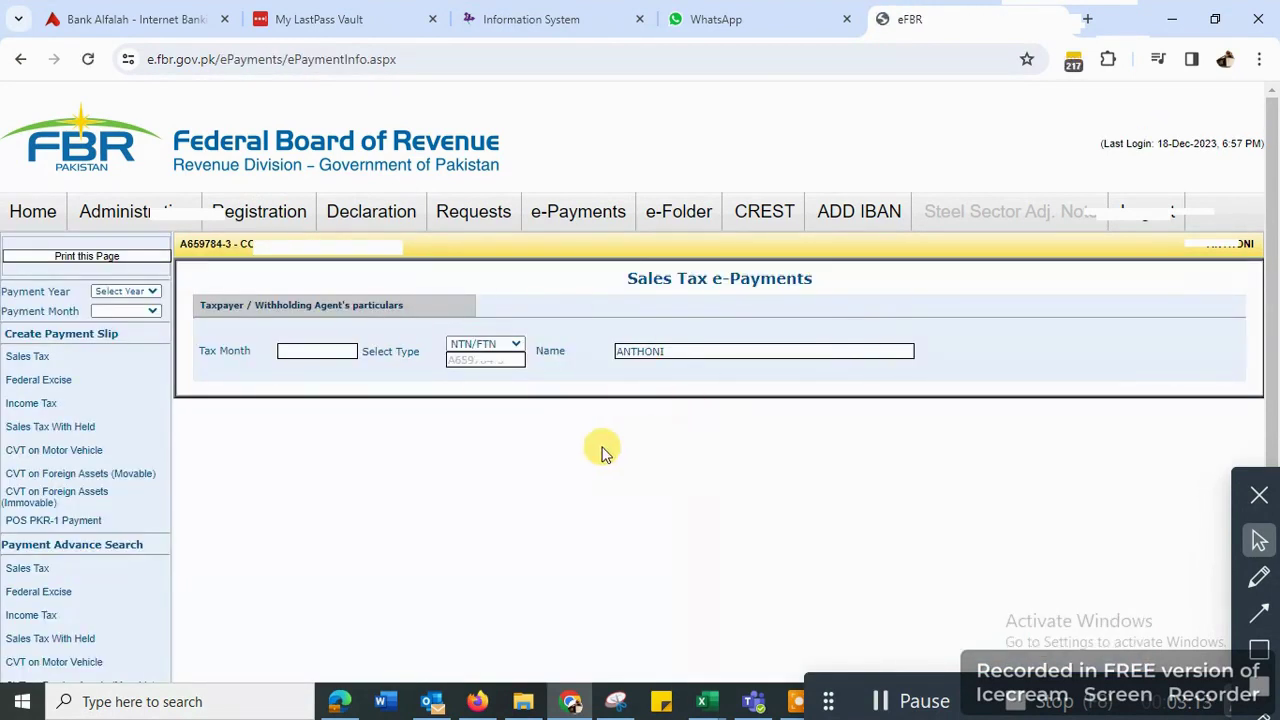
- Set payment year 2024 and month Dec 2023, loading the sales tax slip for tax month 12/2023
left_click(112, 294)
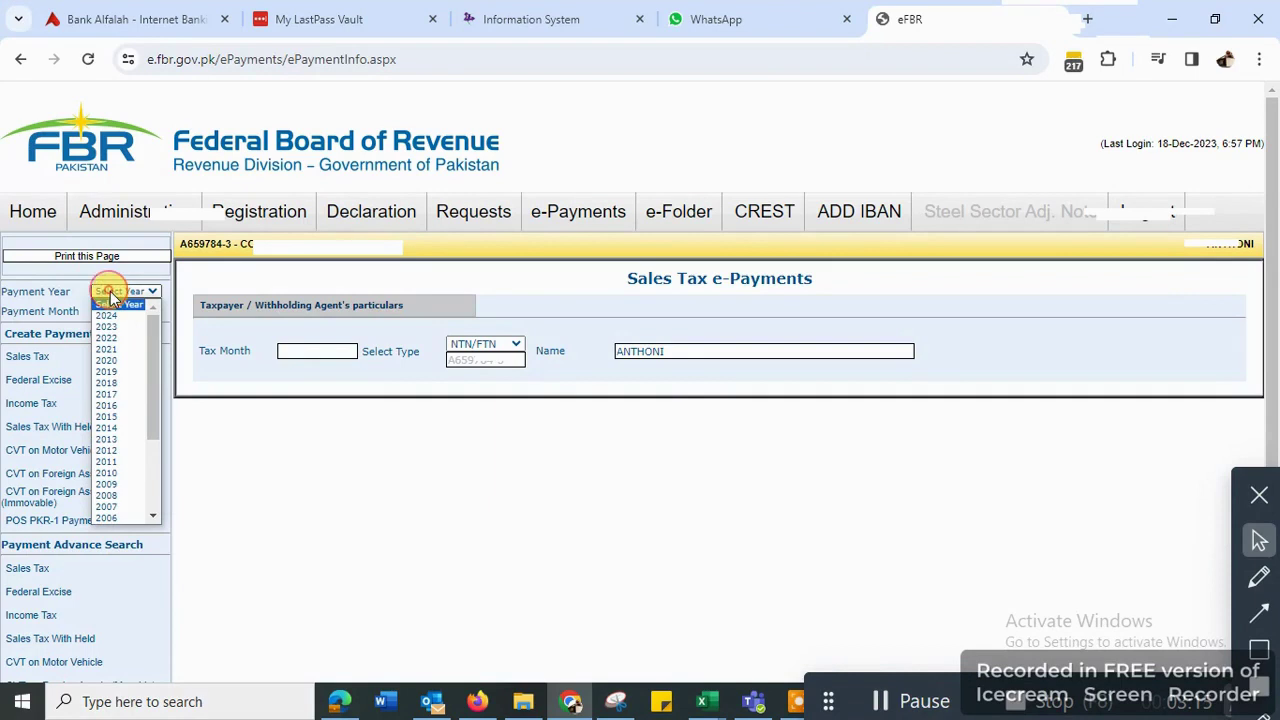
left_click(112, 316)
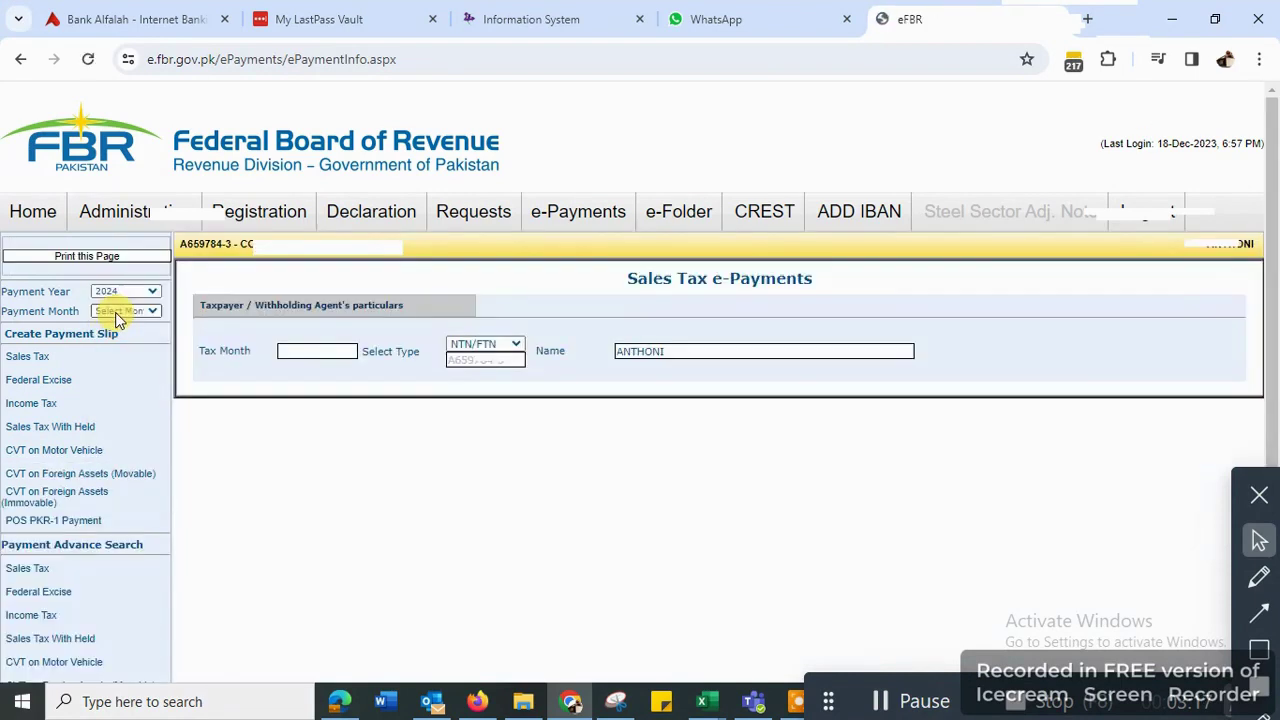
left_click(122, 311)
left_click(104, 392)
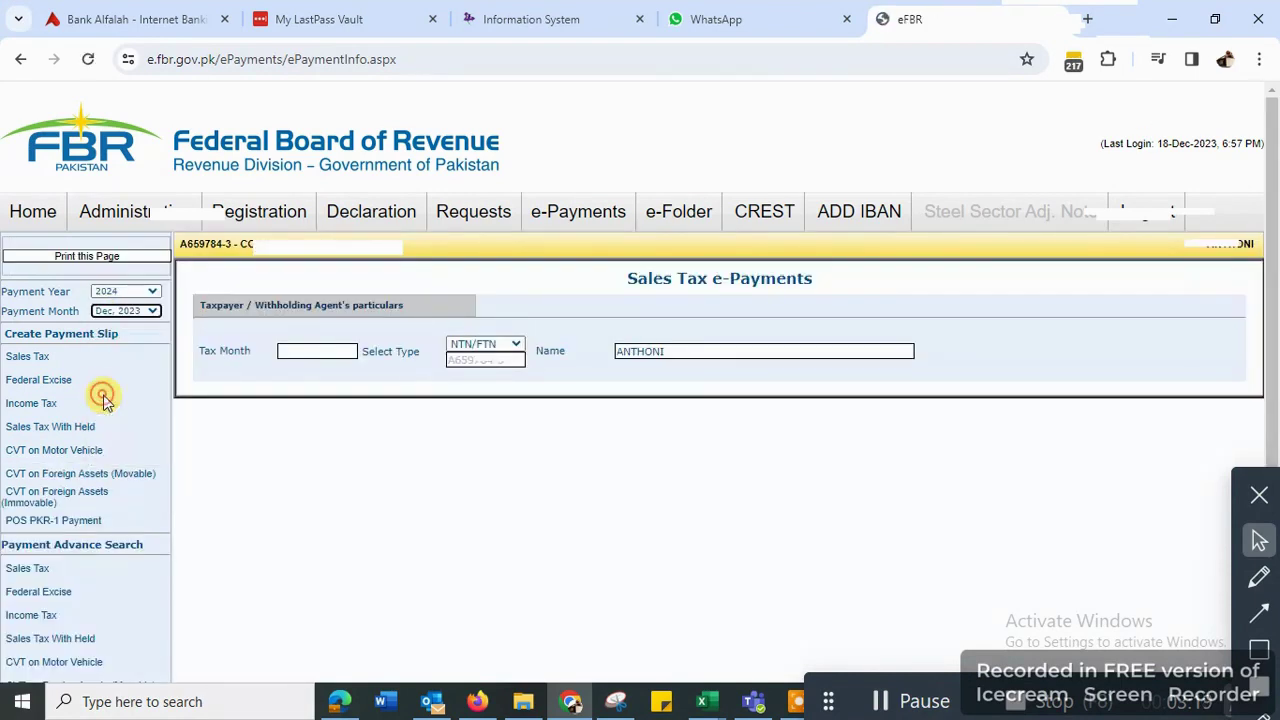
left_click(25, 357)
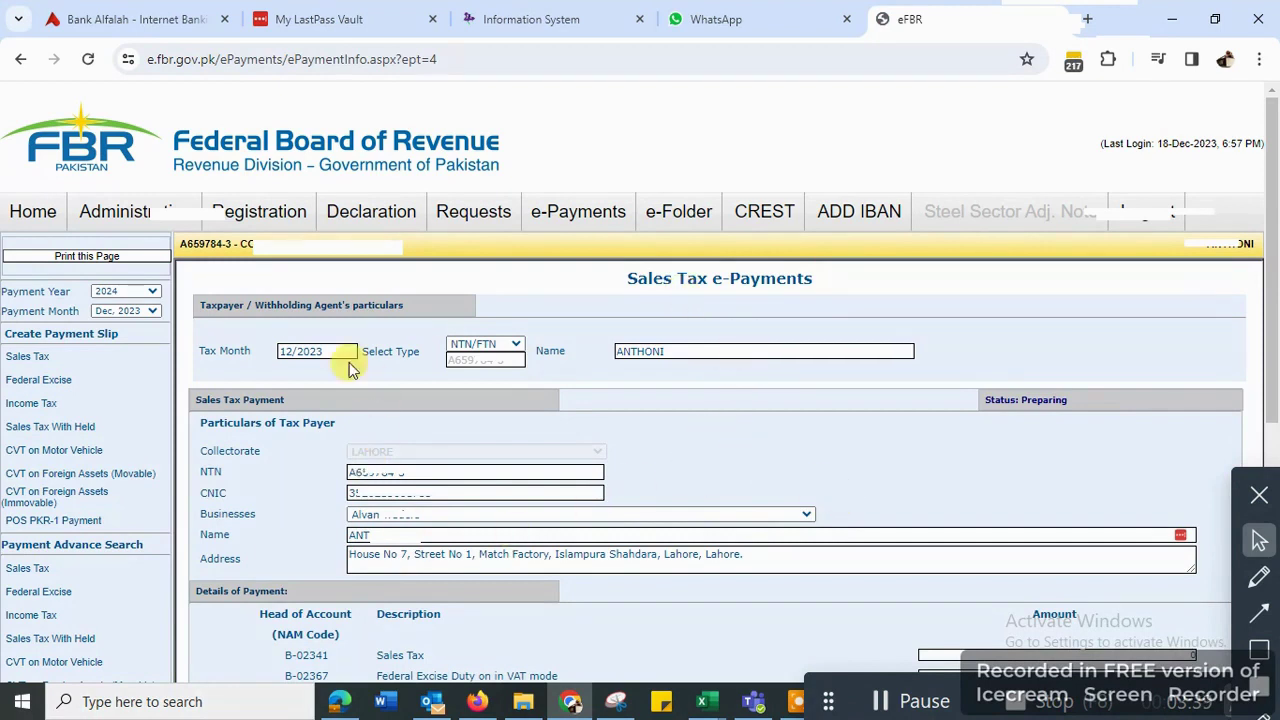
left_click_drag(280, 351, 300, 351)
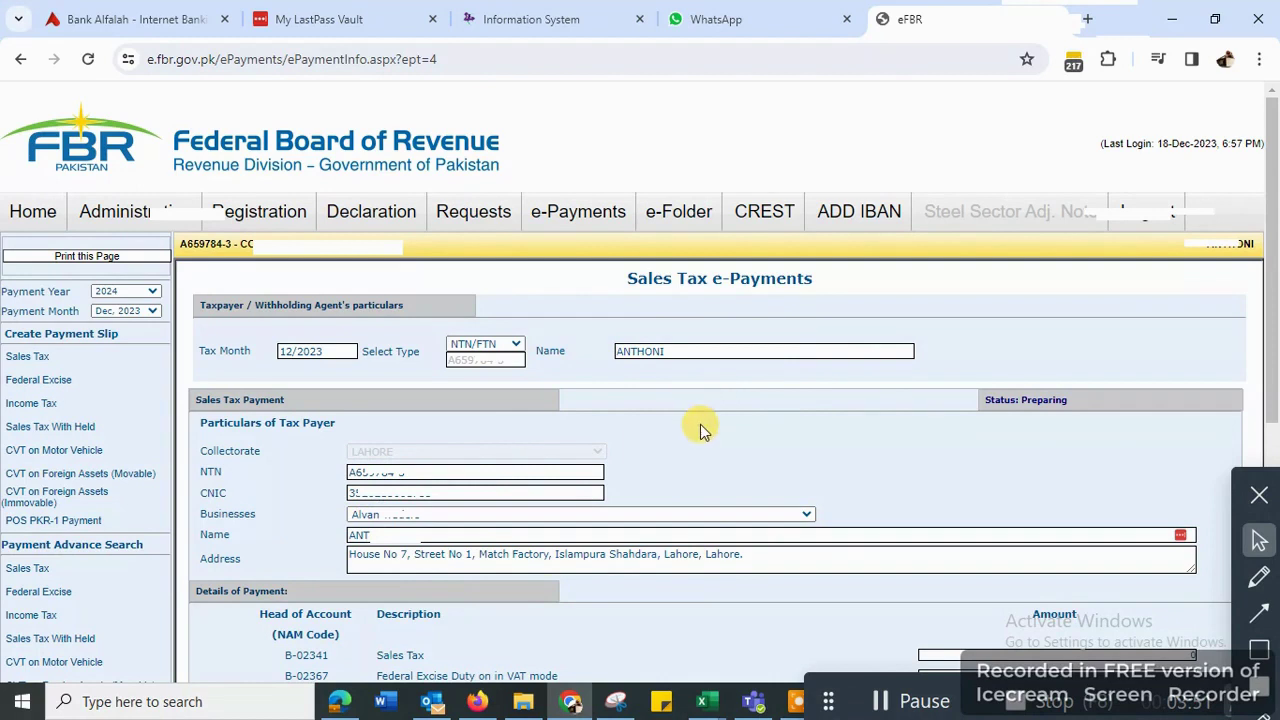
- Enter 54,975 as both the sales tax and paid amount, with ADC(ePayment) as payment mode
scroll(830, 345, "down", 5)
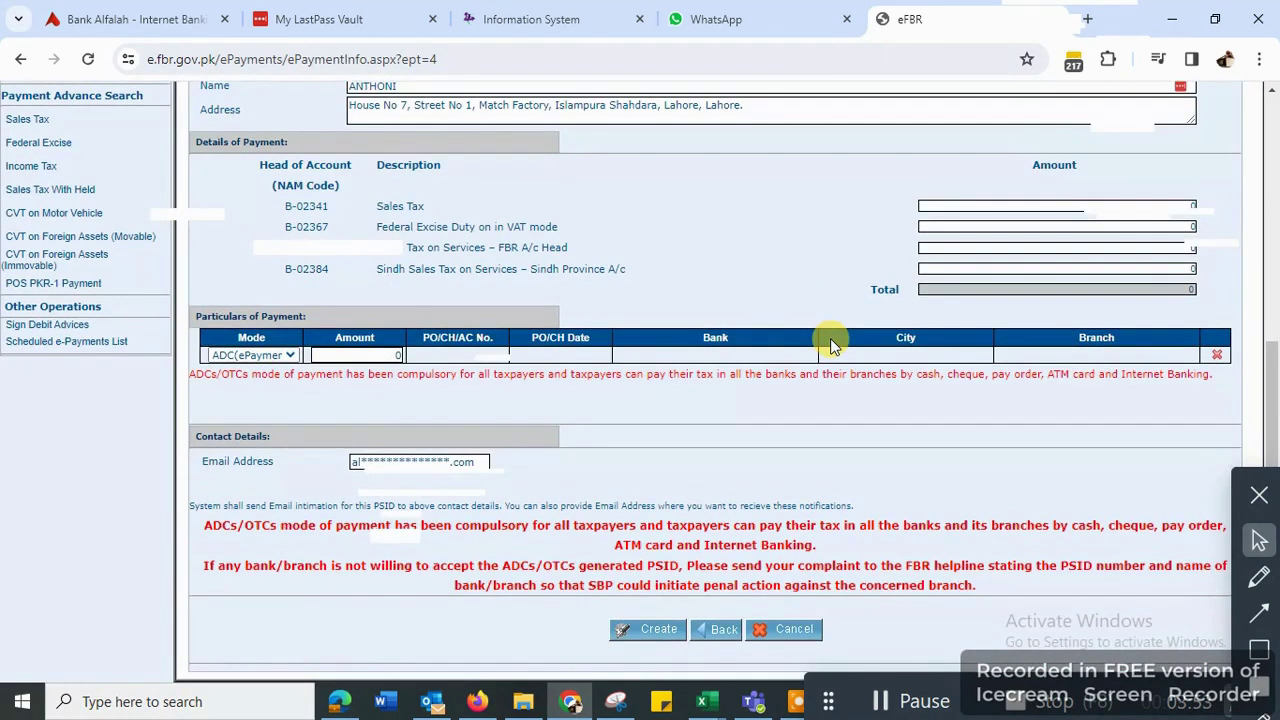
left_click(960, 205)
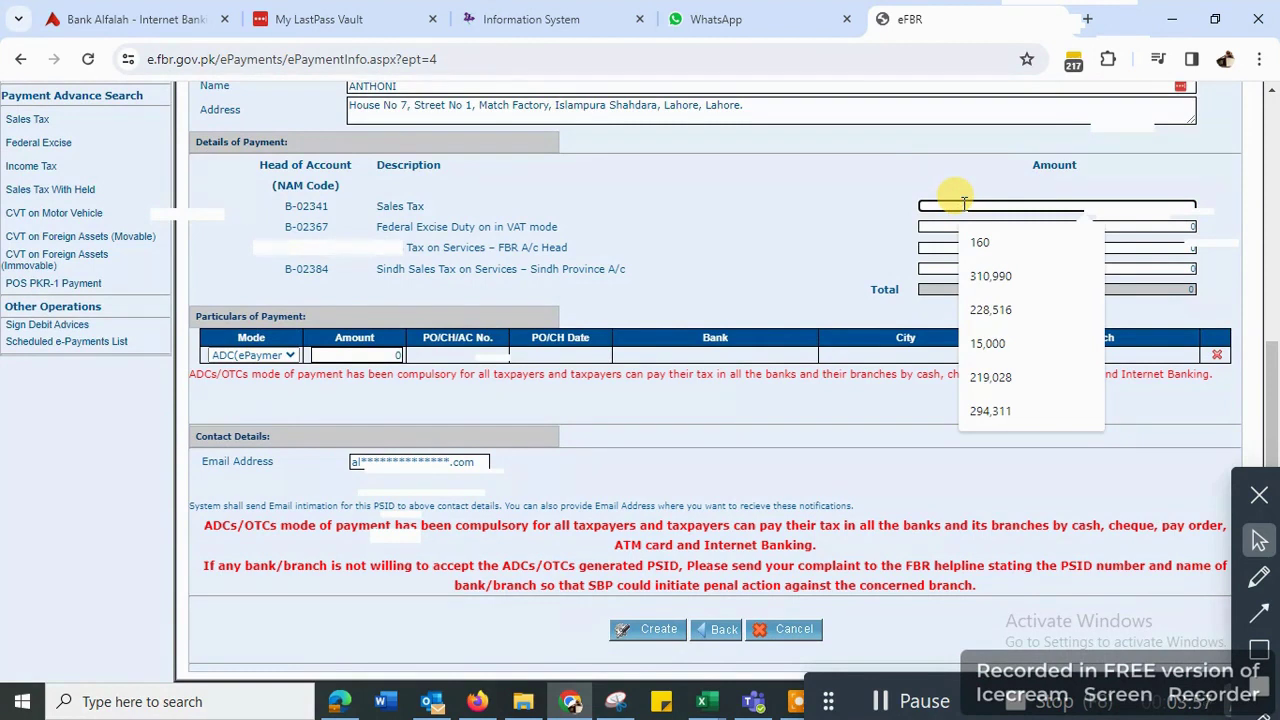
type("54,975")
left_click(804, 236)
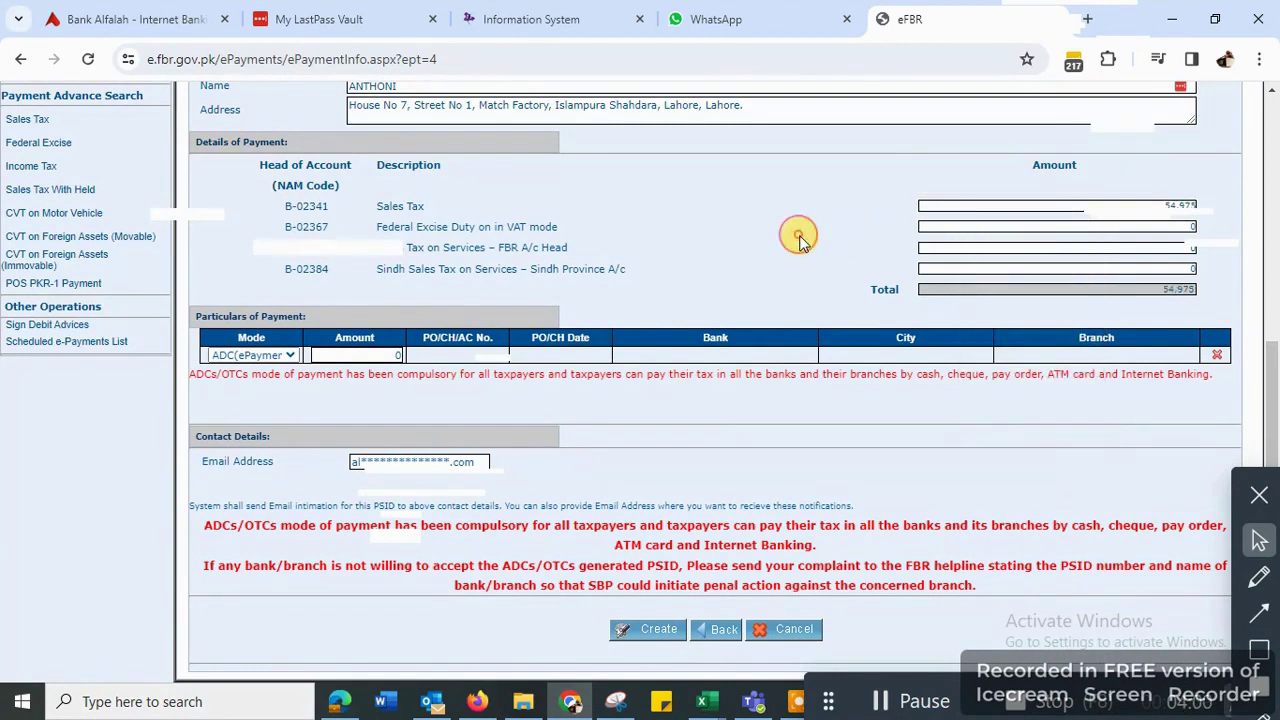
left_click(356, 352)
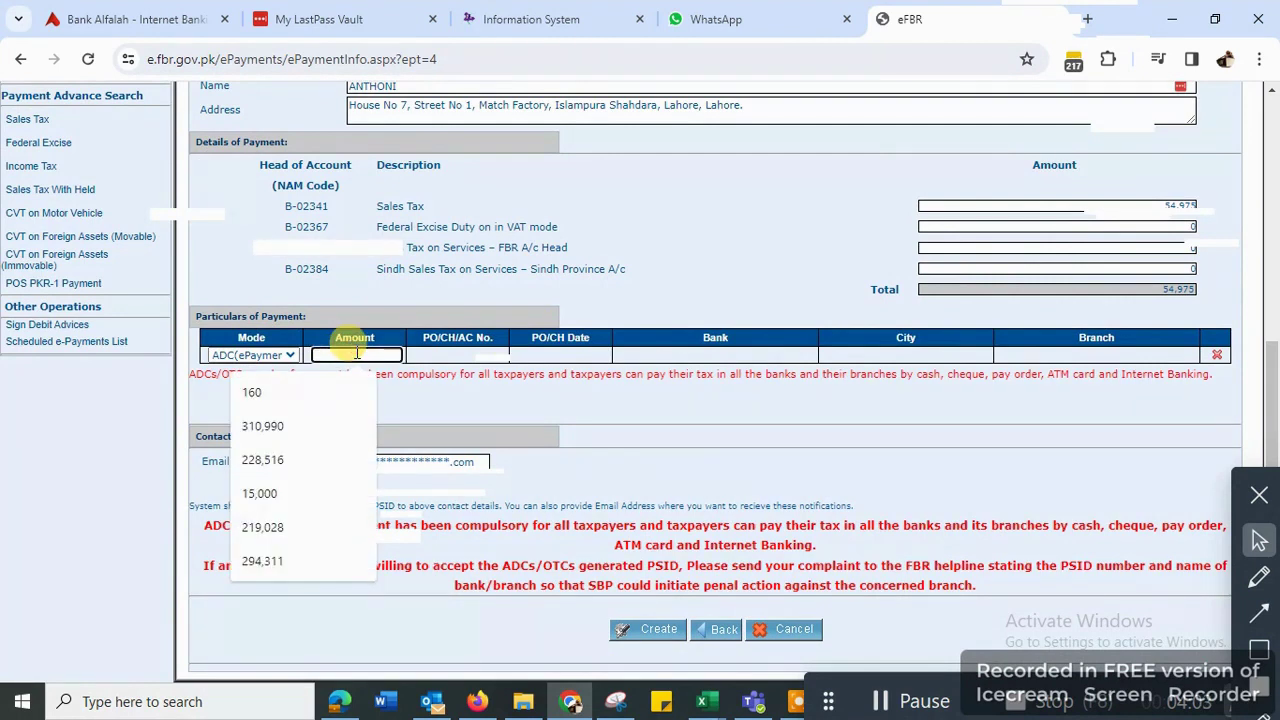
type("54,975")
left_click(216, 355)
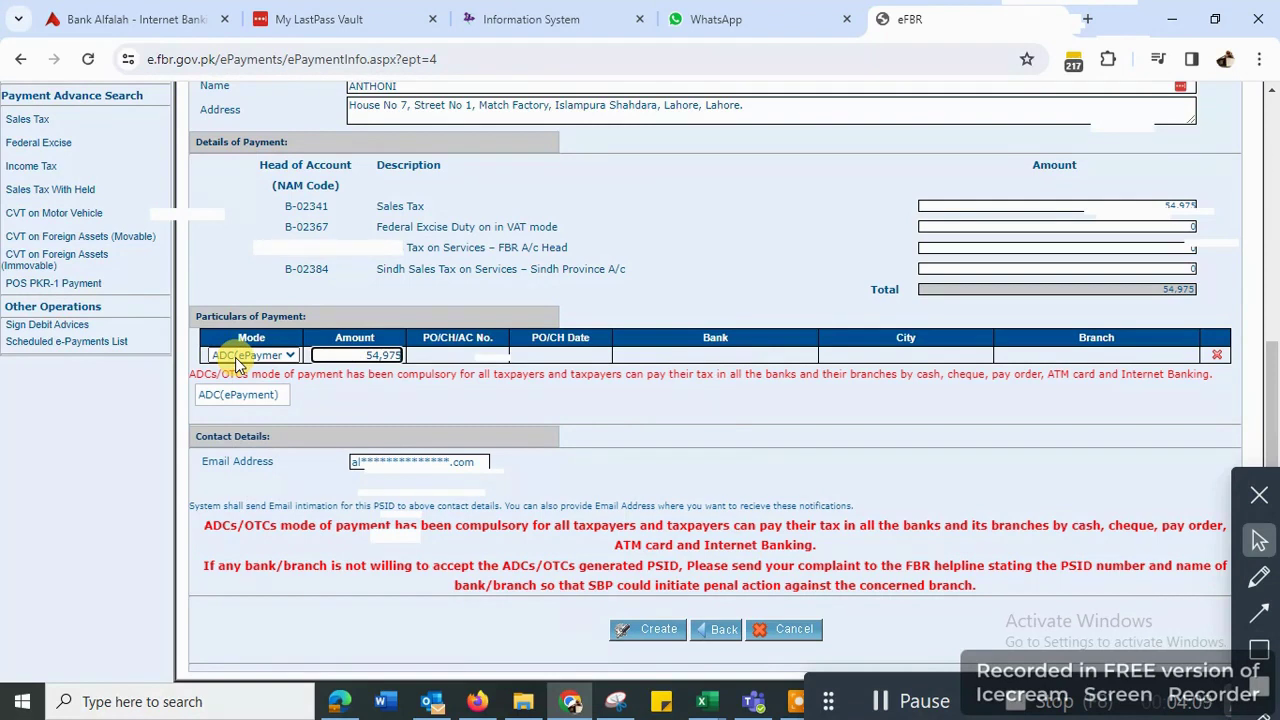
left_click(237, 394)
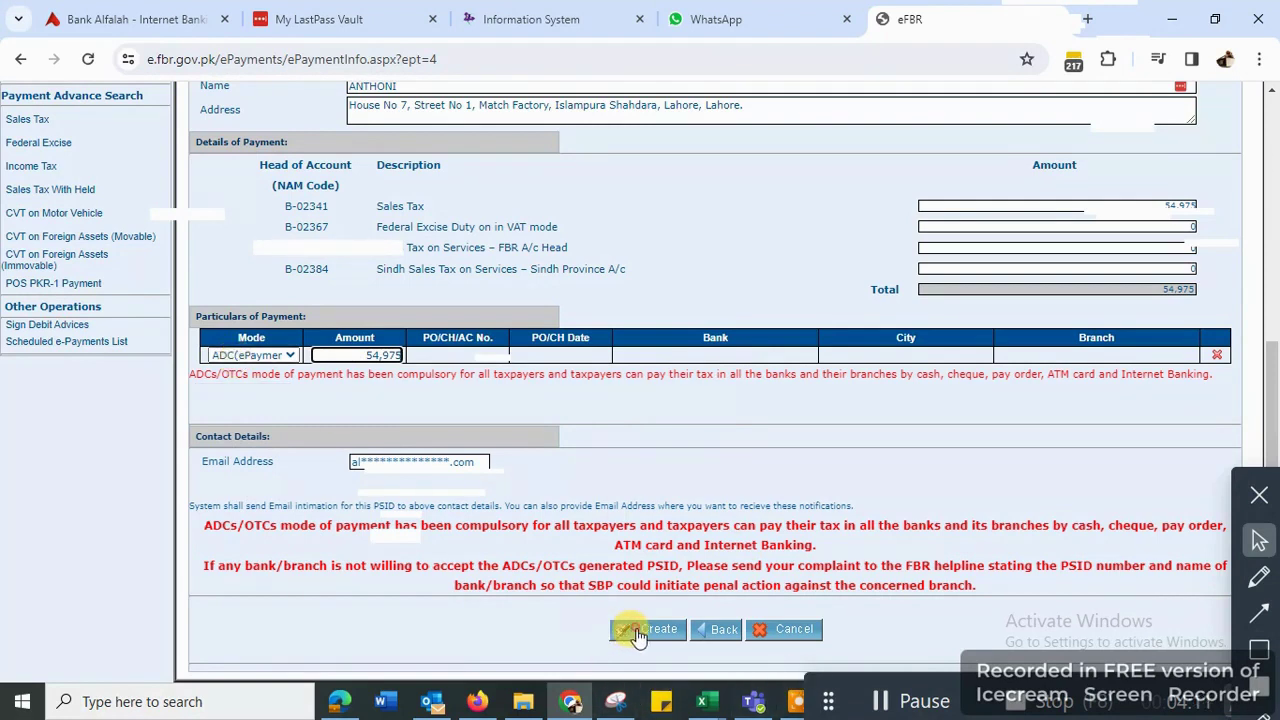
- Create and confirm the payment slip, download its PSID as a PDF, and return to IRIS
left_click(645, 629)
scroll(610, 480, "down", 1)
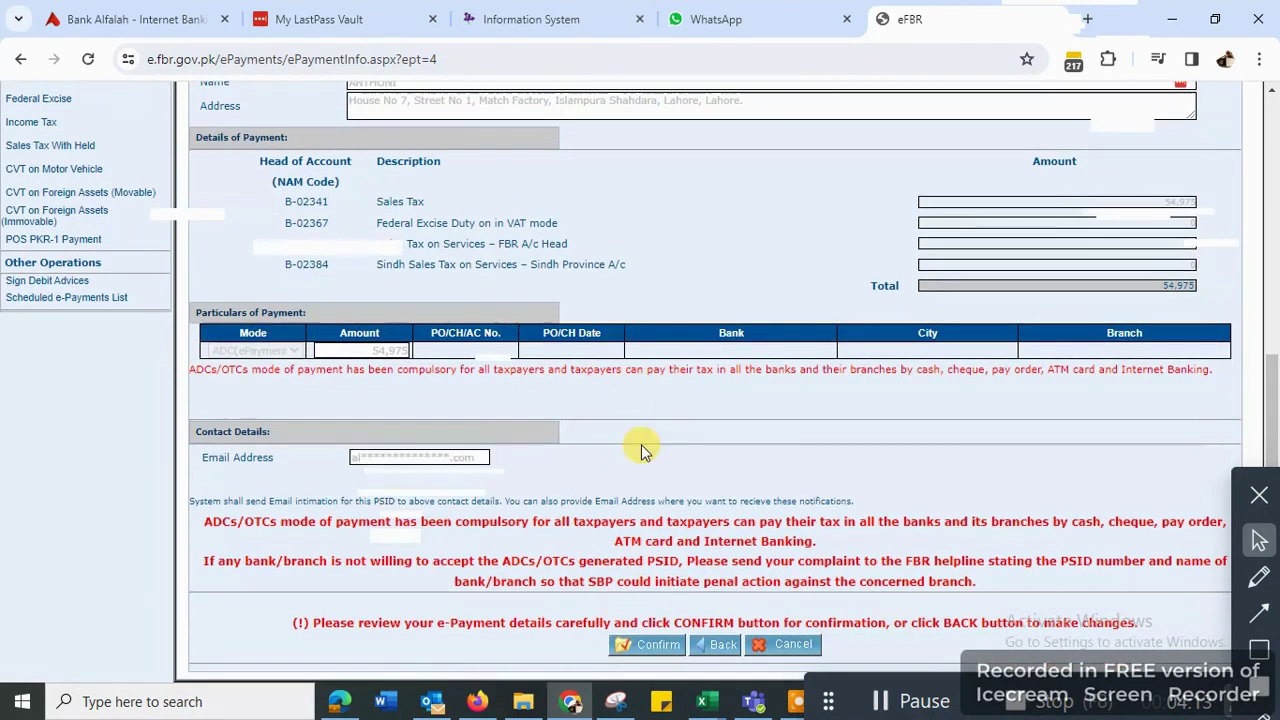
left_click(645, 647)
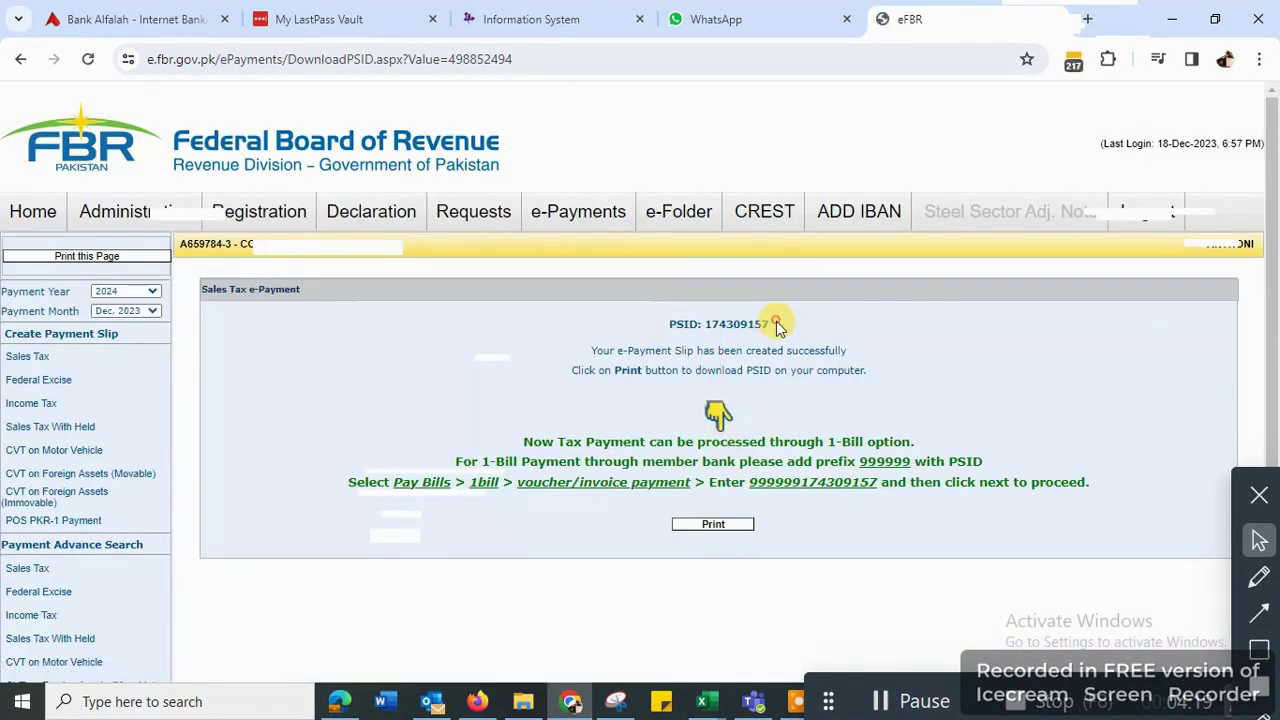
left_click_drag(769, 323, 681, 322)
left_click(713, 524)
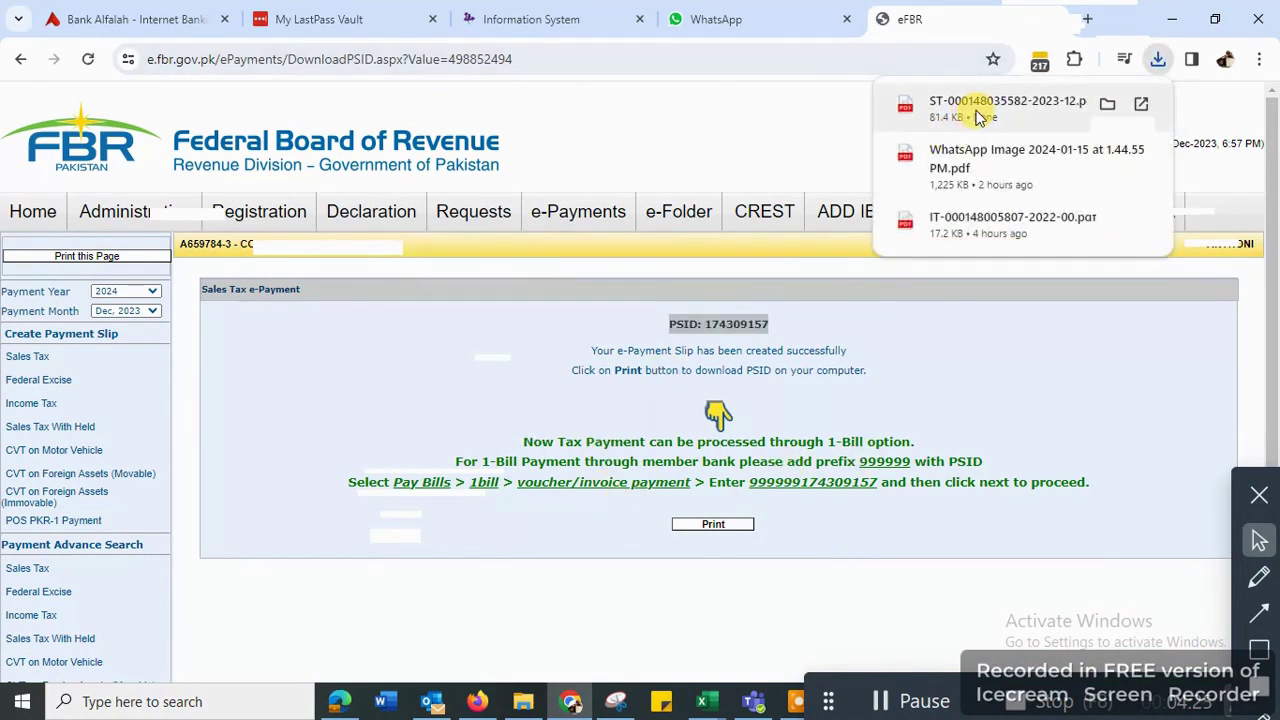
left_click(524, 21)
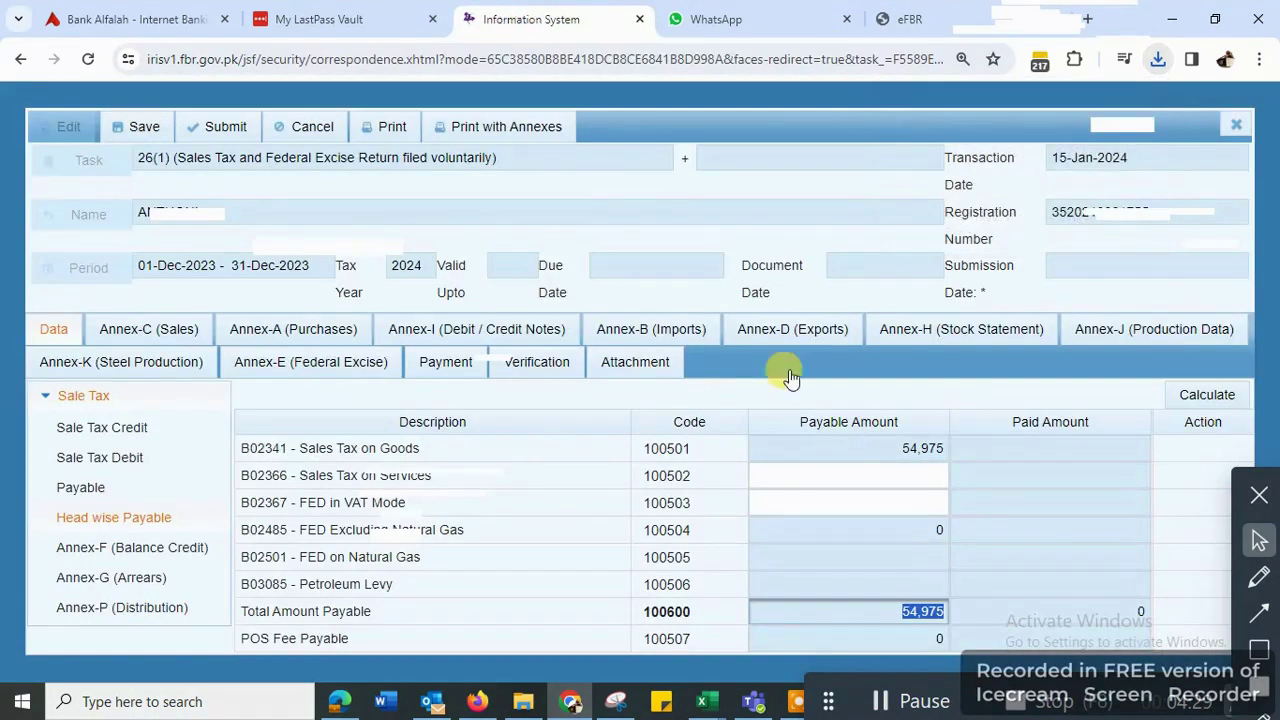
left_click(436, 371)
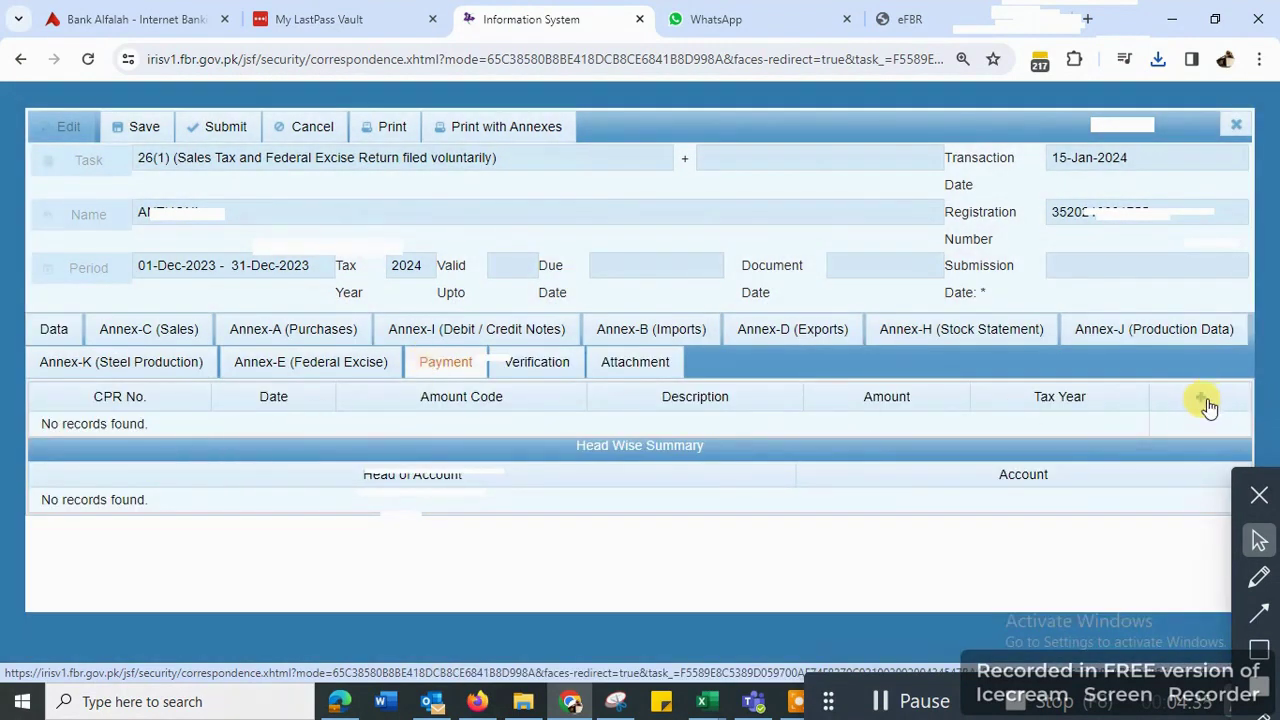
left_click(1200, 397)
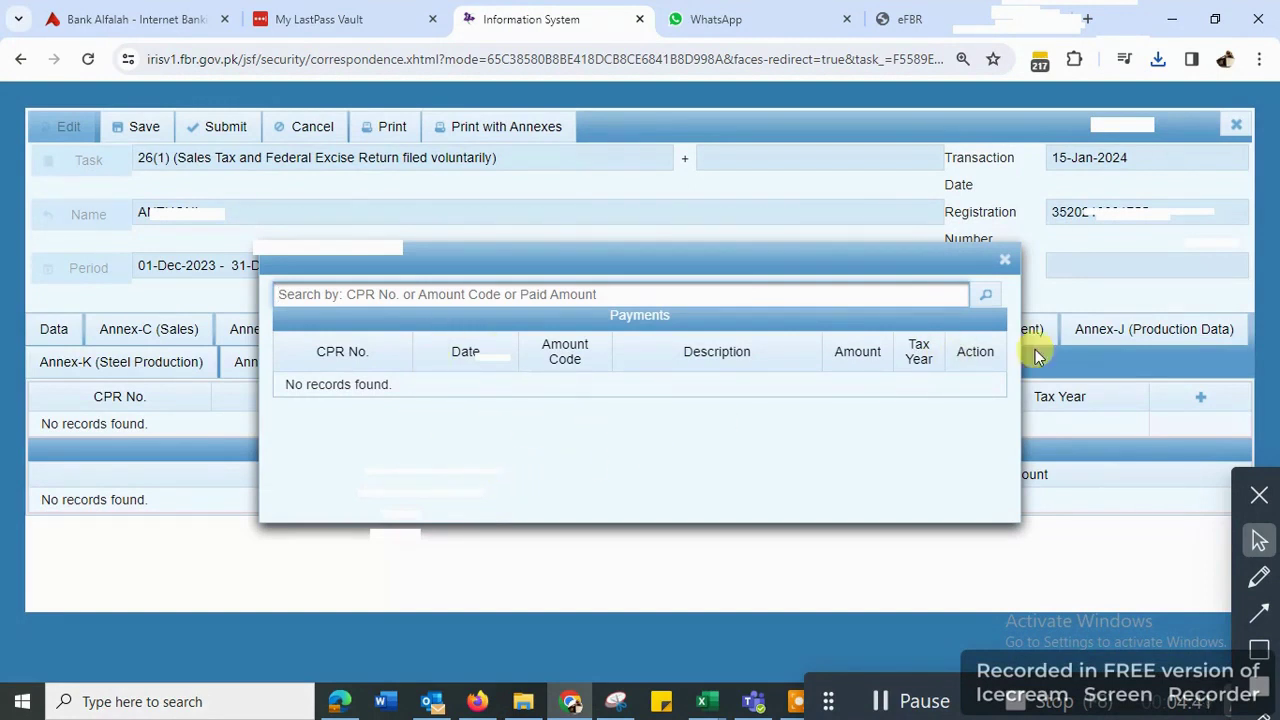
left_click(1005, 260)
left_click(54, 335)
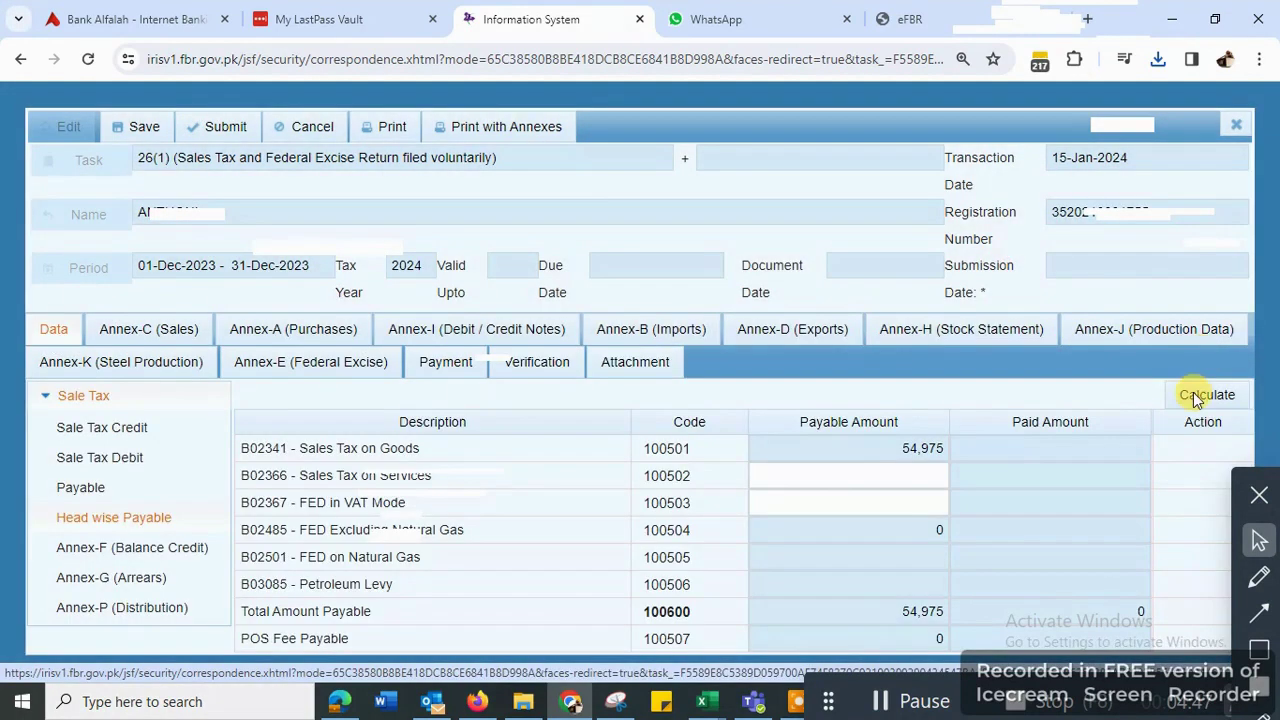
left_click(1205, 397)
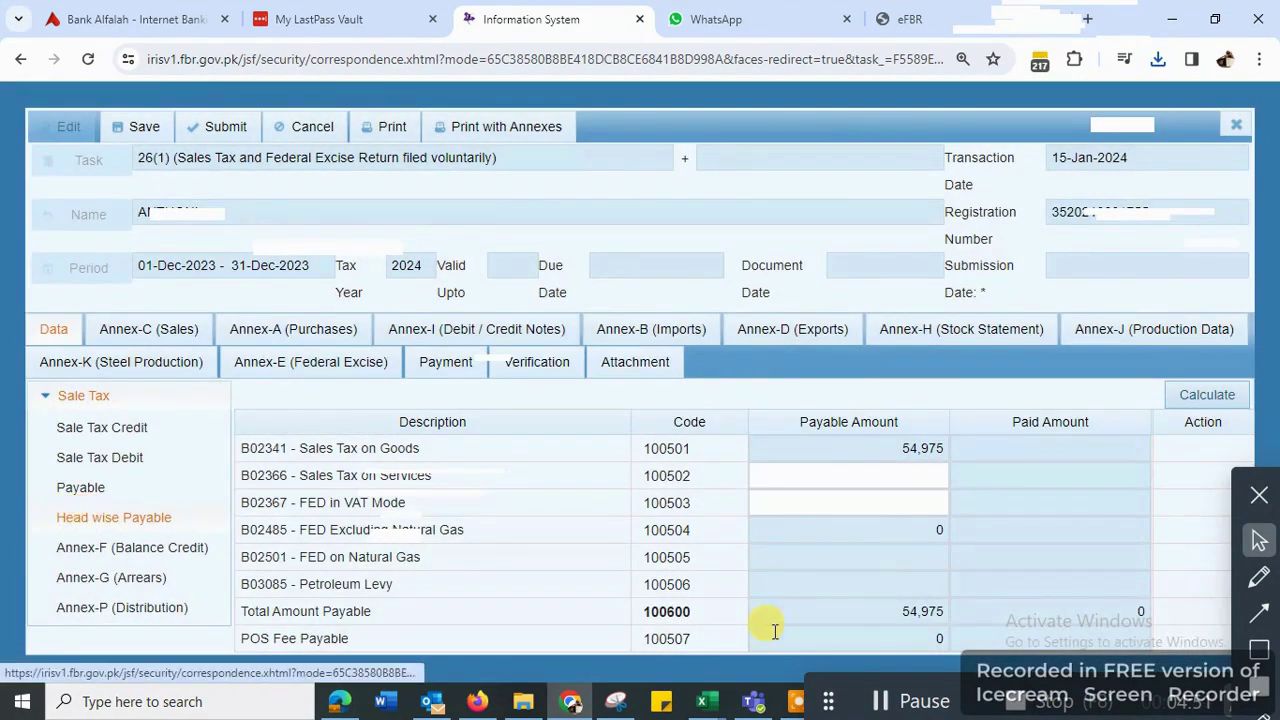
left_click_drag(889, 610, 1006, 606)
left_click(1037, 606)
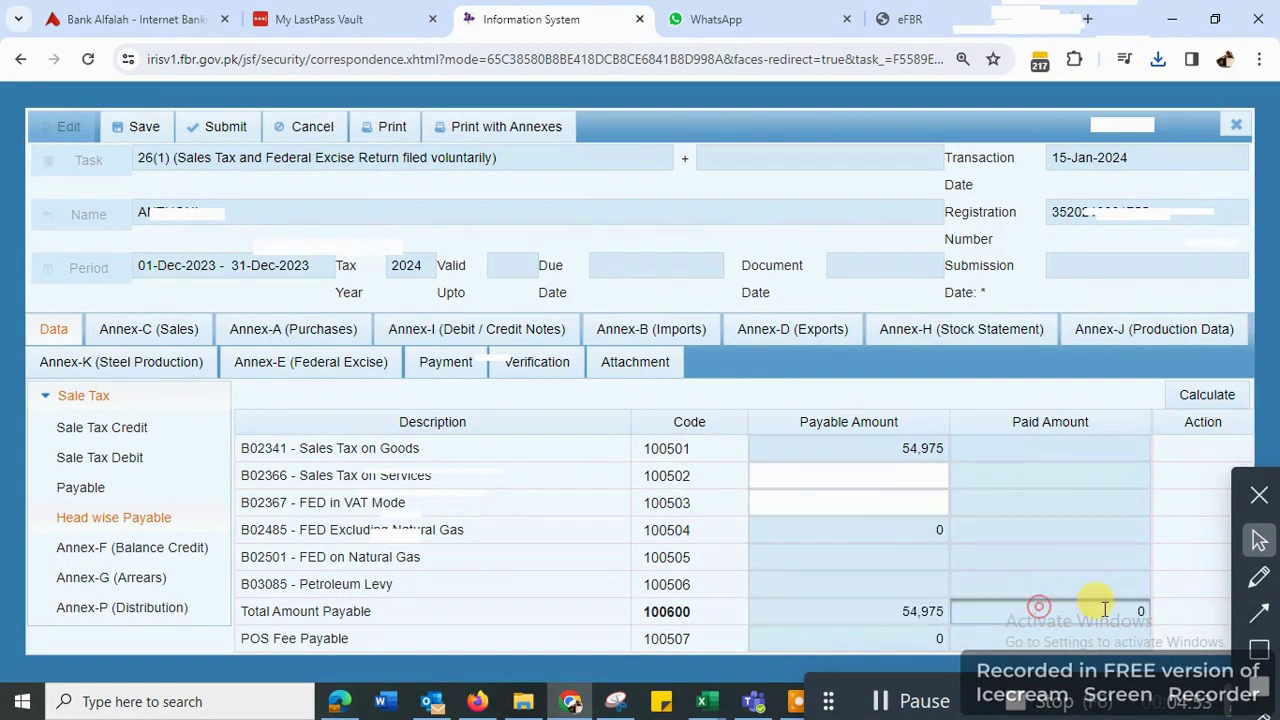